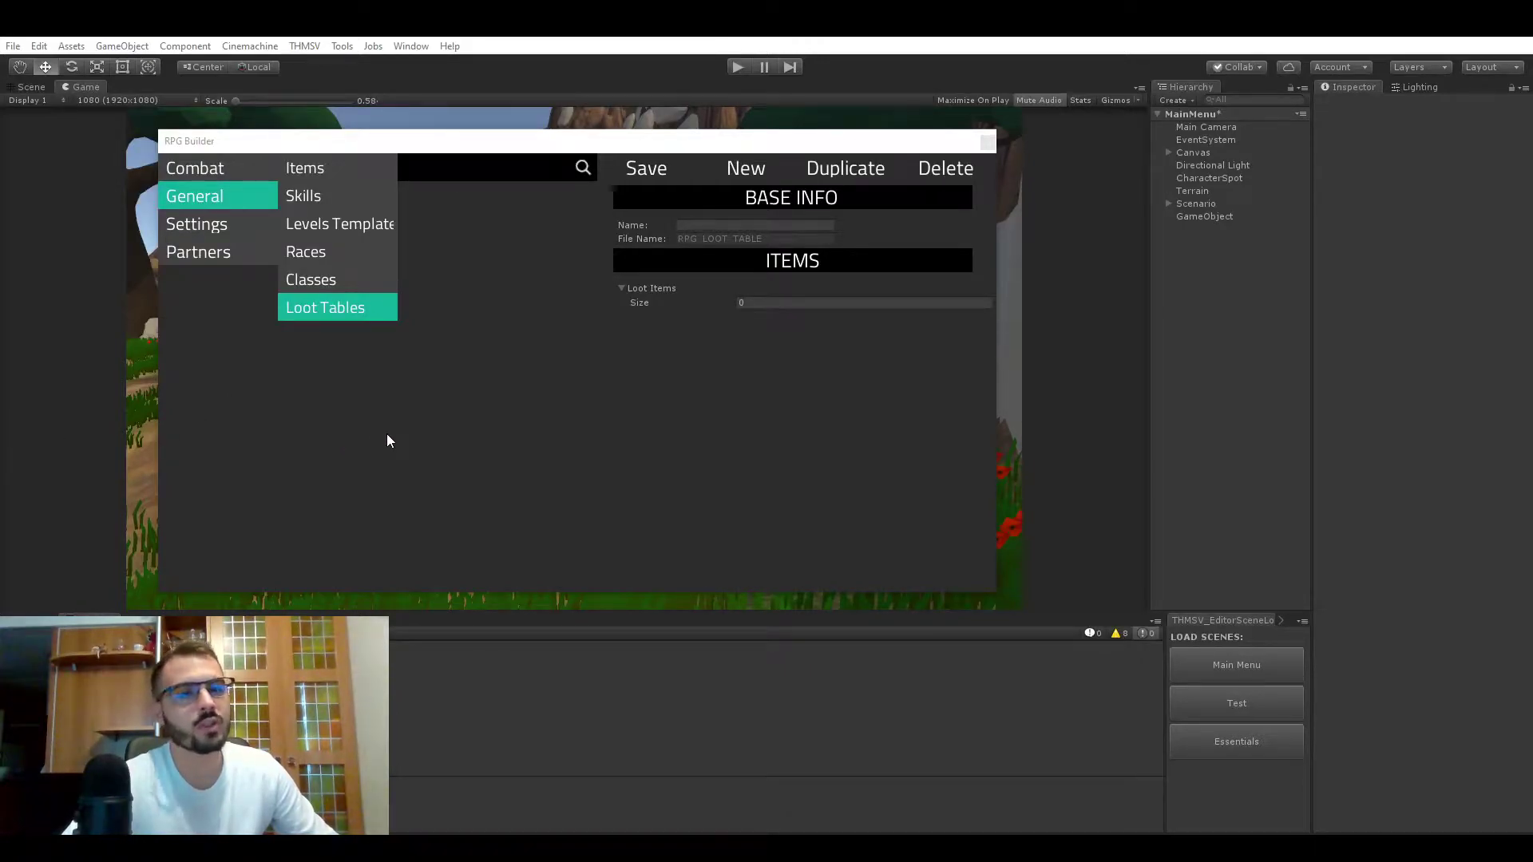
# Step: Name the new loot table VideoTable1 and give its loot items list a size of 2
pyautogui.click(718, 225)
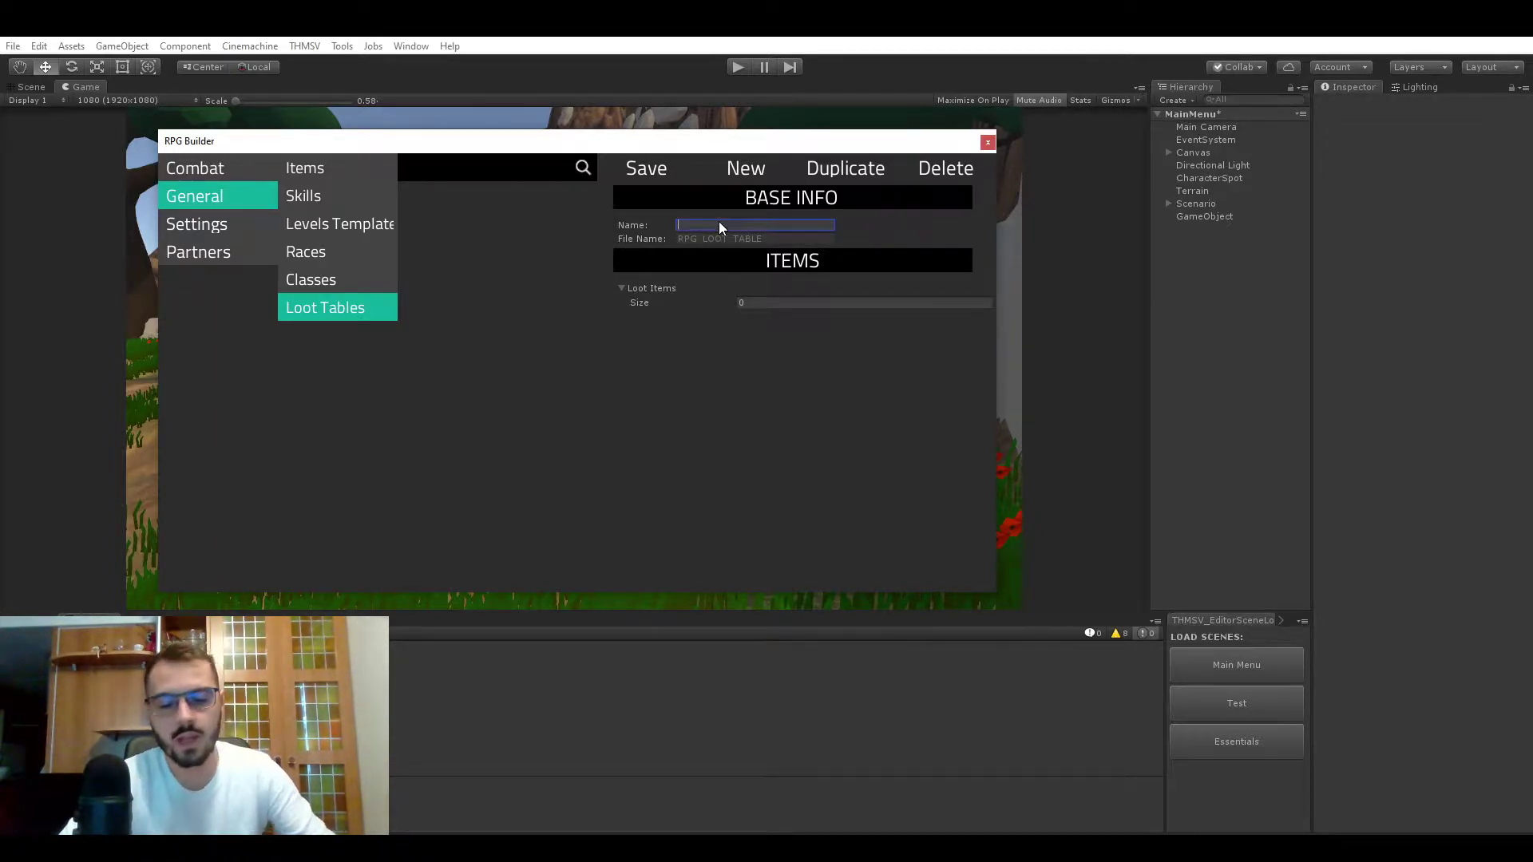
pyautogui.write('Video')
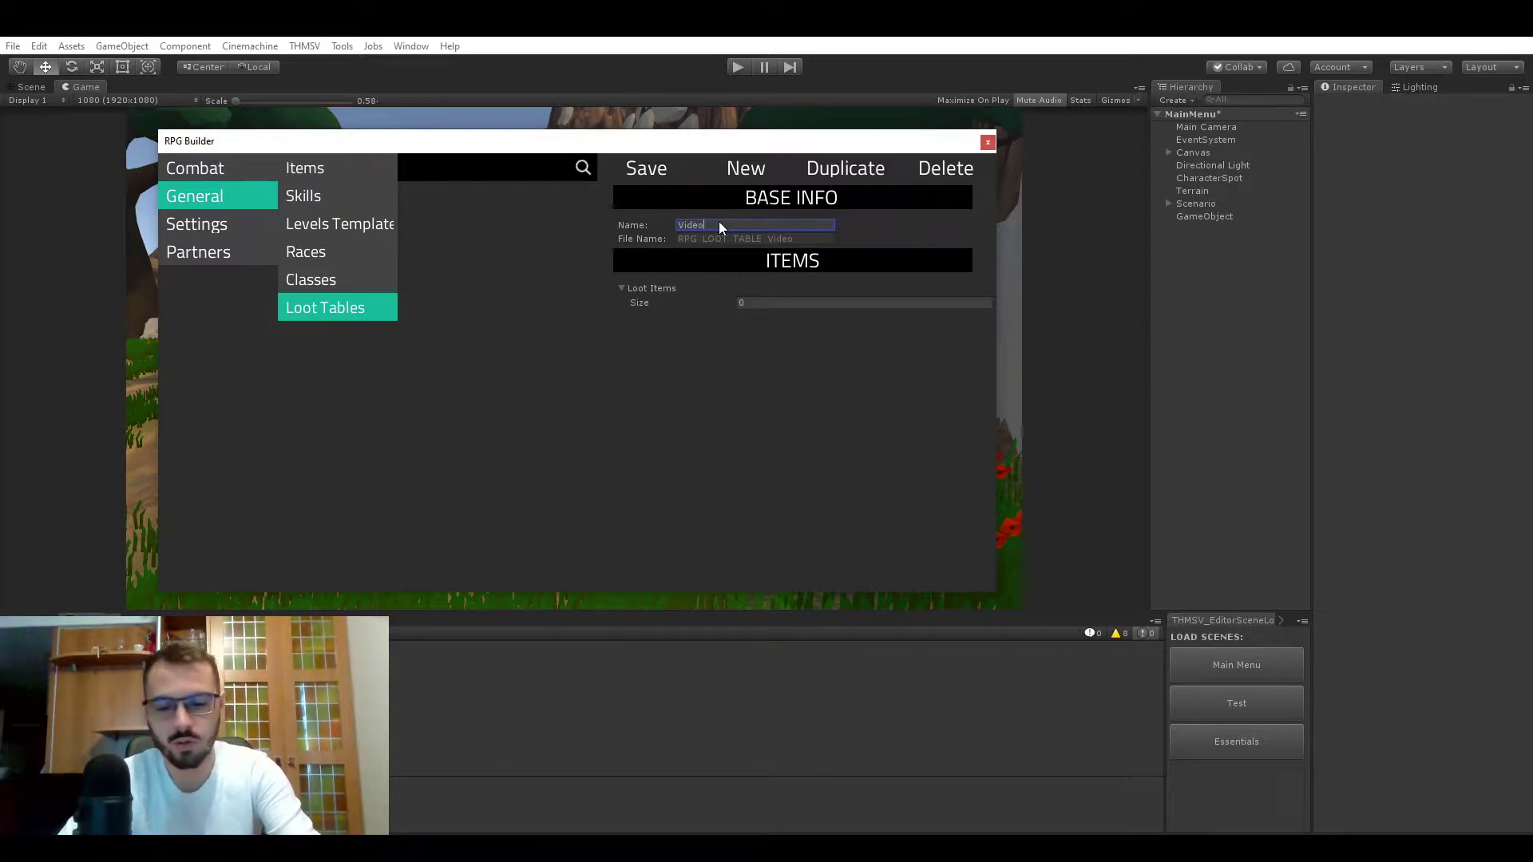
pyautogui.write('Table1')
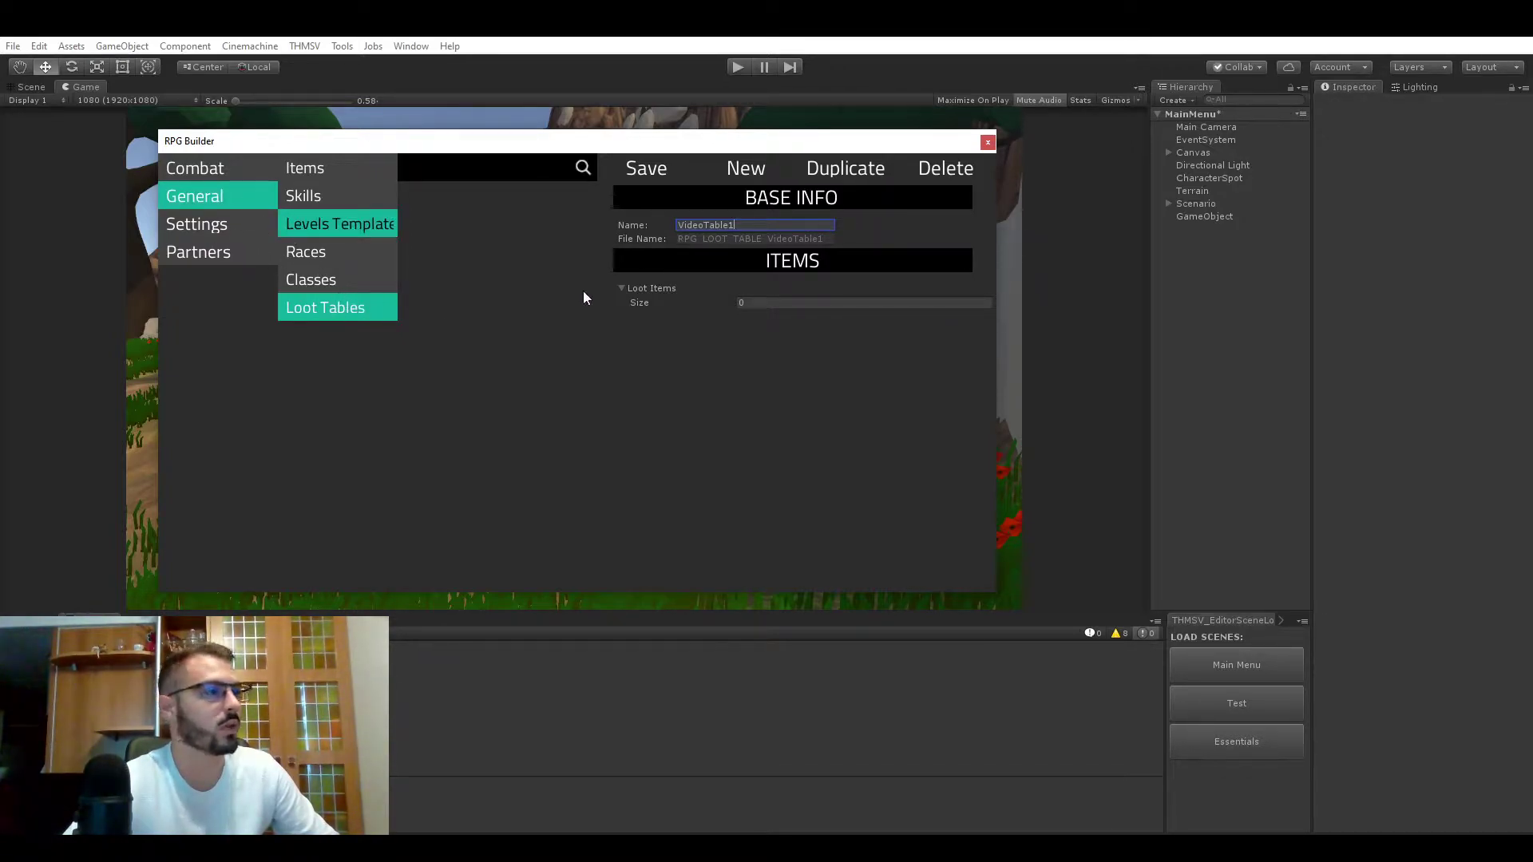
pyautogui.click(761, 302)
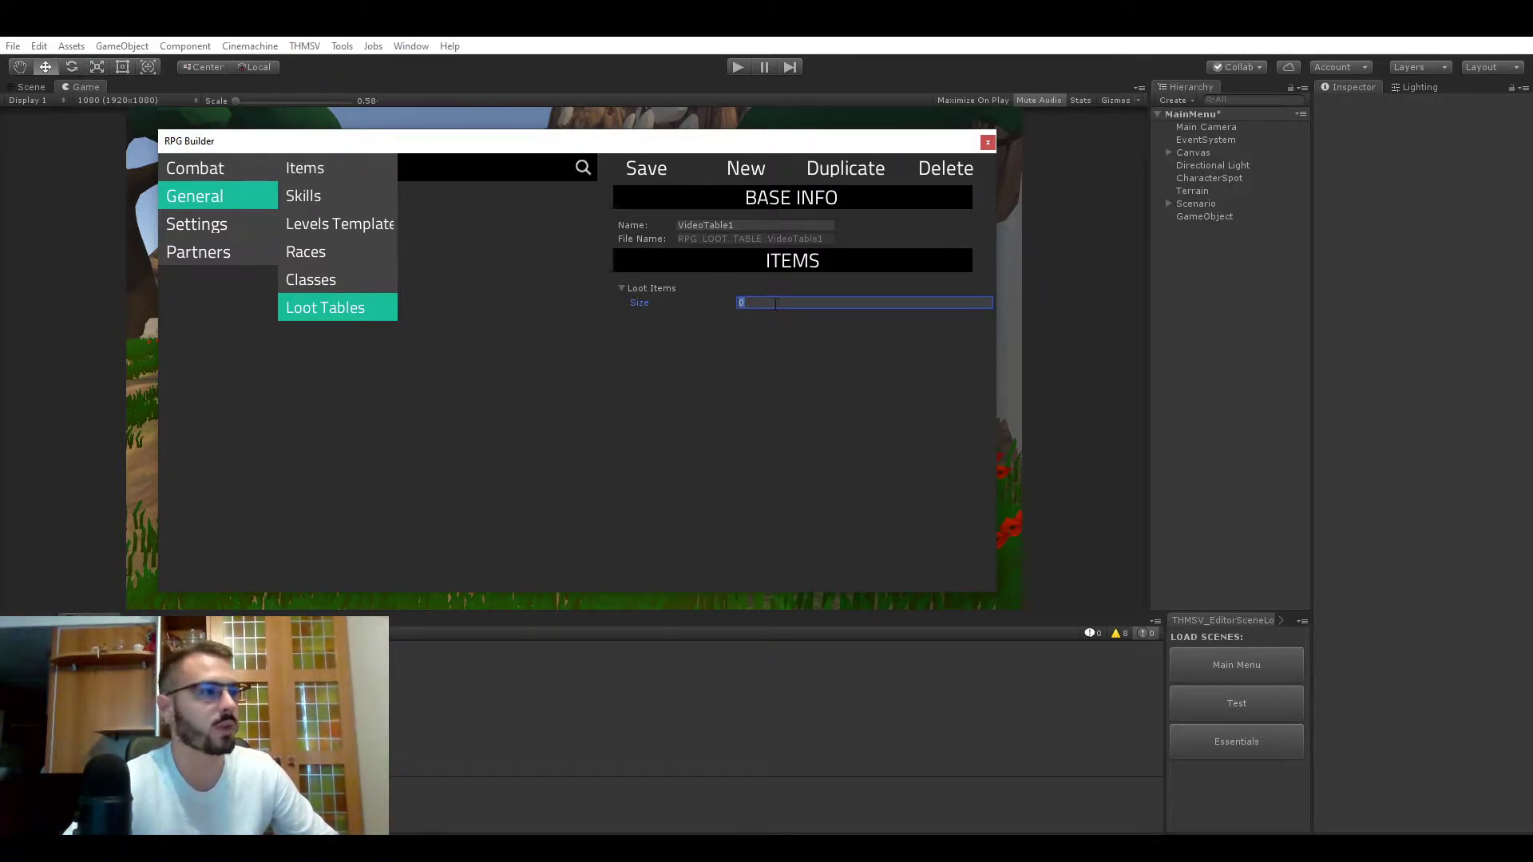
pyautogui.write('2')
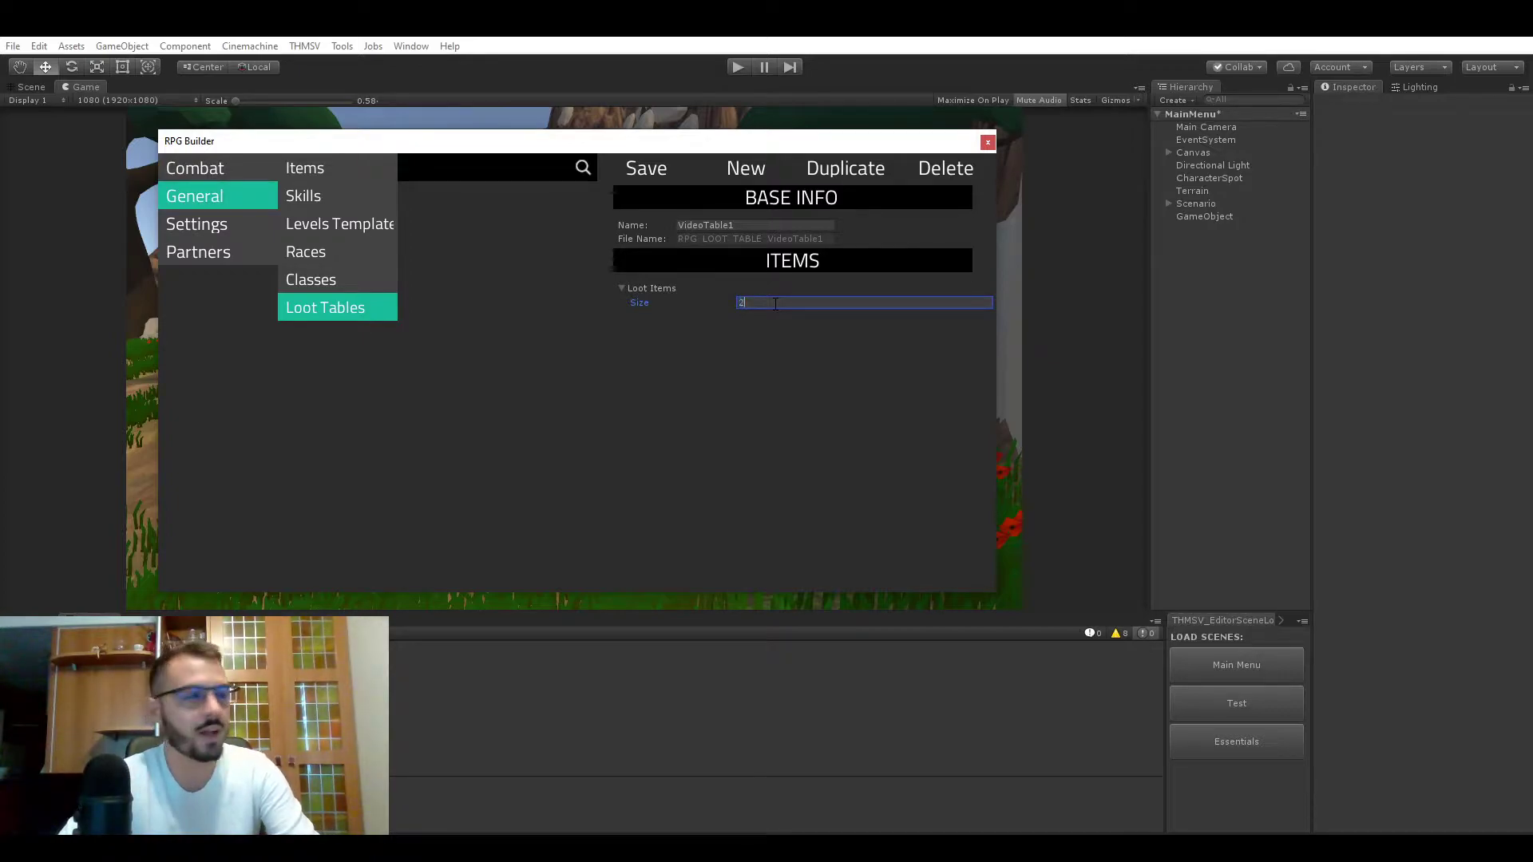
pyautogui.press('Return')
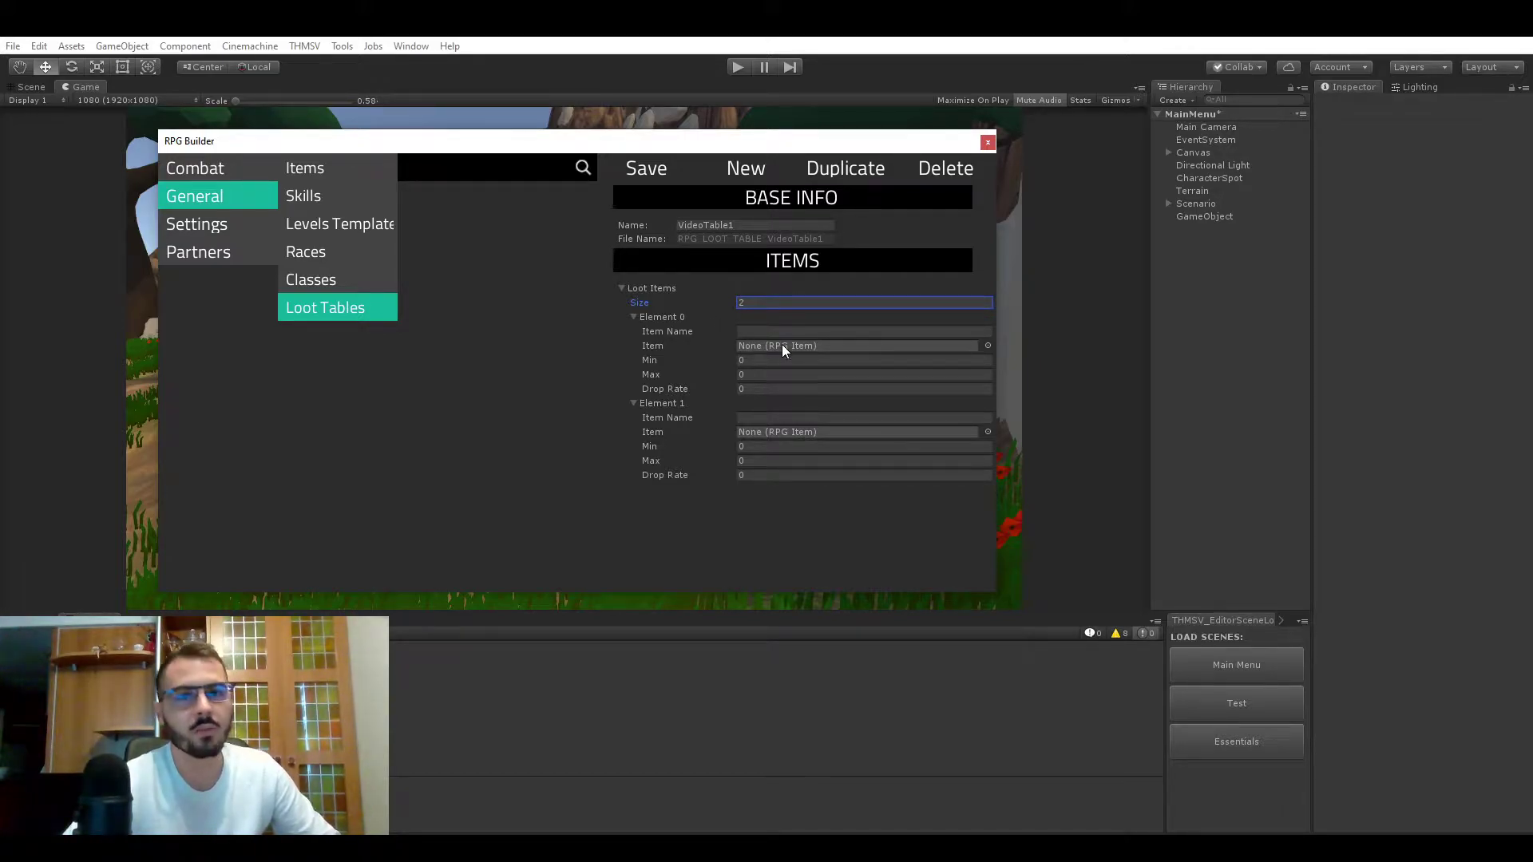
# Step: Assign Trainee Axe to the first loot entry with a minimum of 1 and a maximum of 1
pyautogui.click(988, 345)
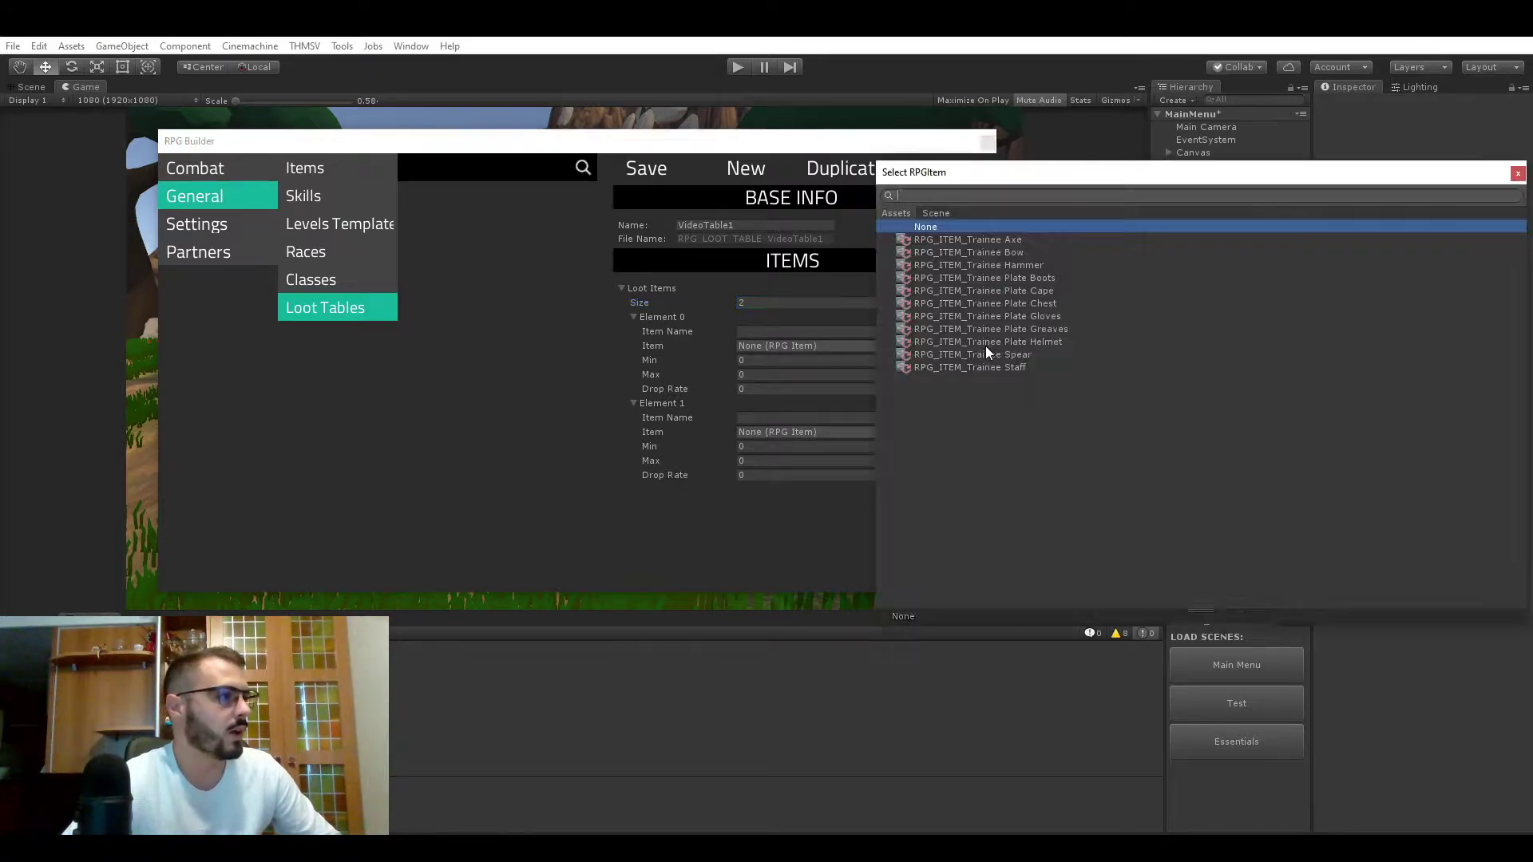
pyautogui.doubleClick(1008, 240)
pyautogui.click(768, 360)
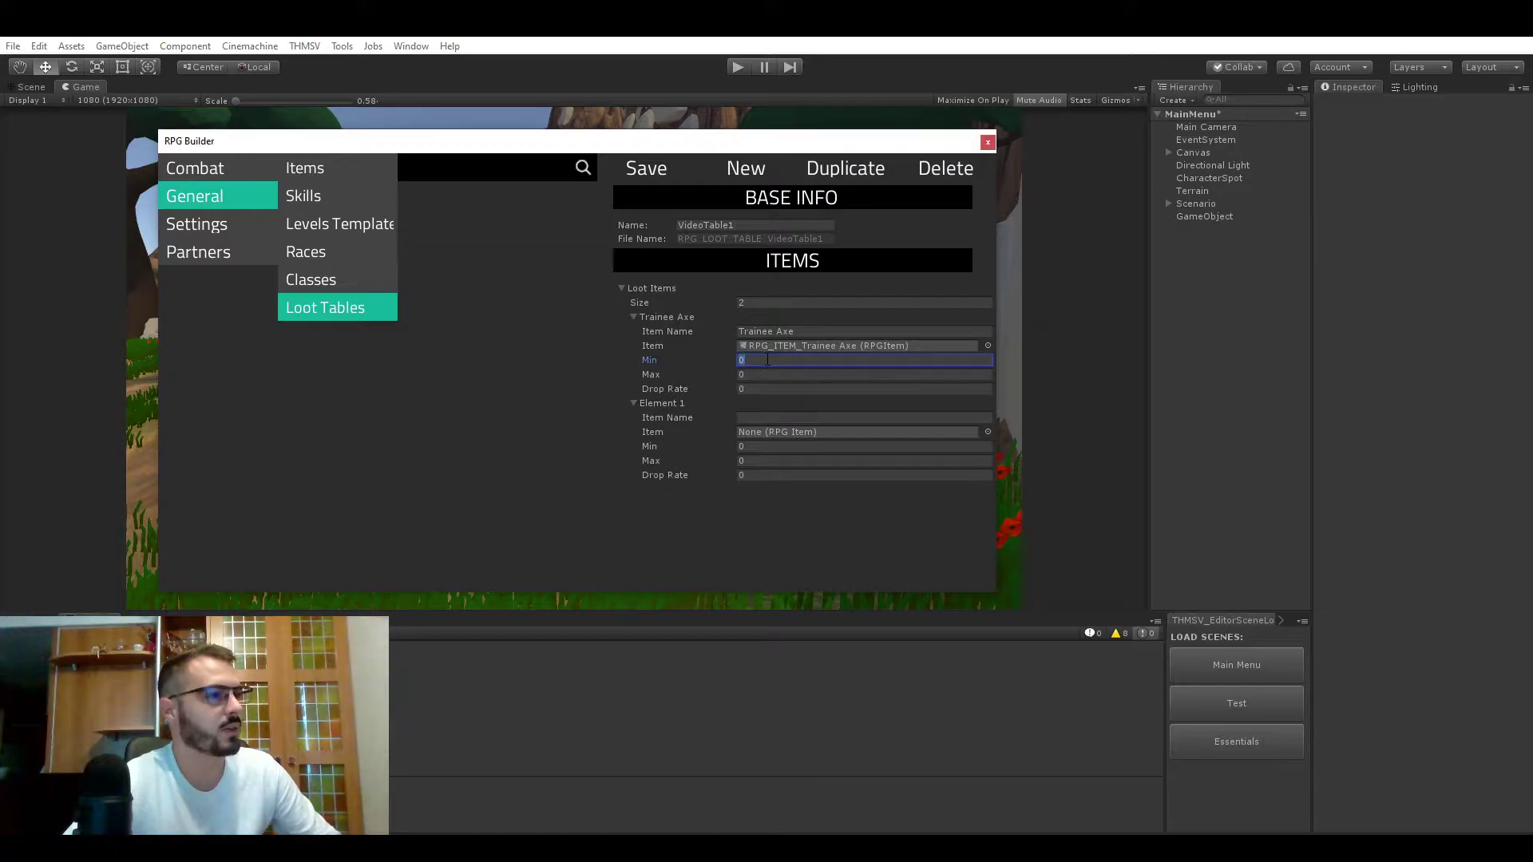
pyautogui.write('1')
pyautogui.click(765, 373)
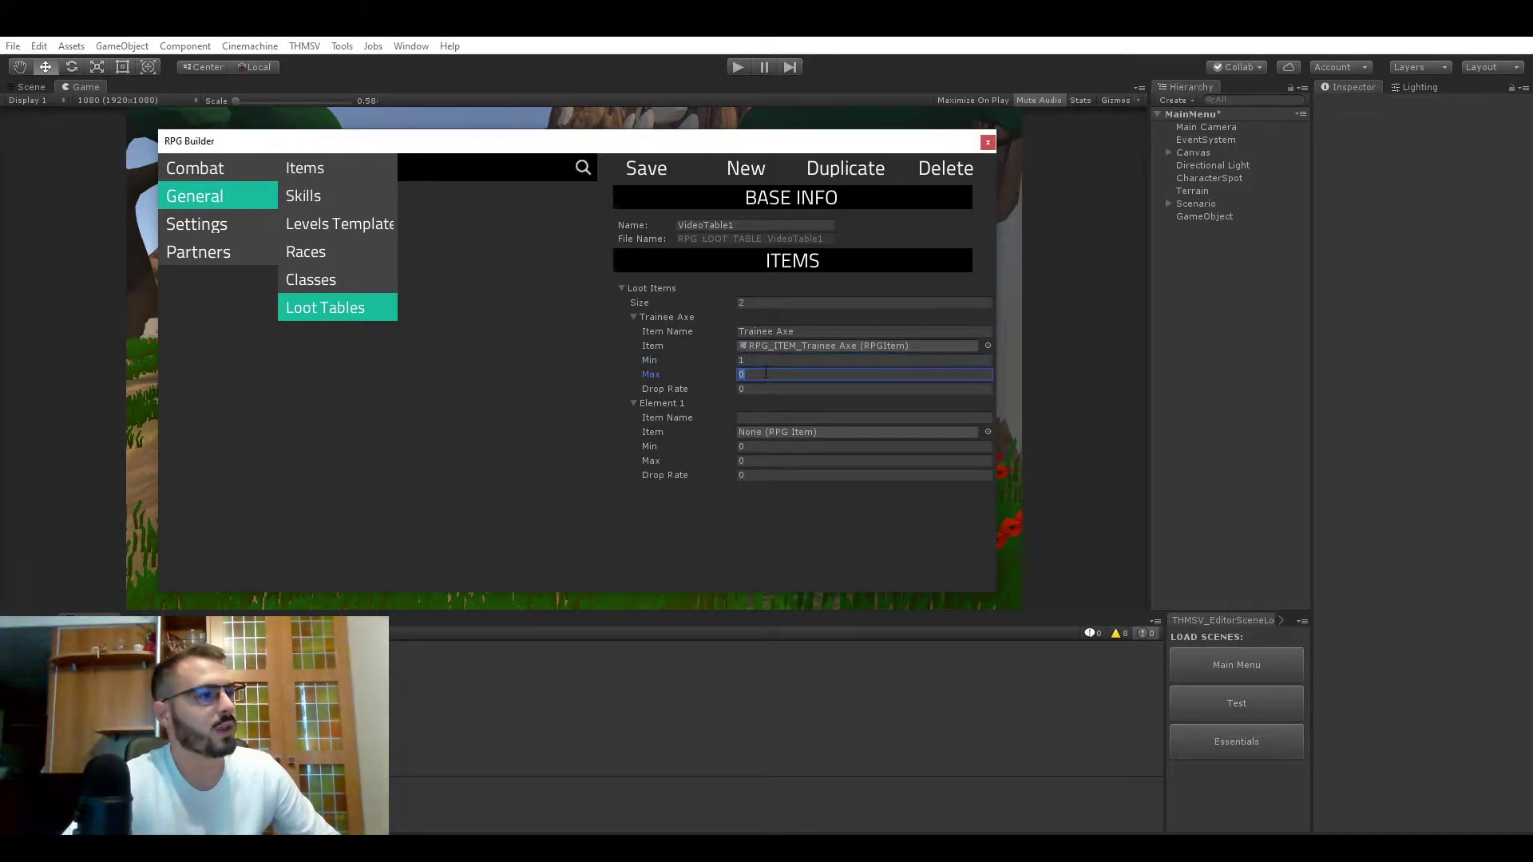
pyautogui.write('1')
# Step: Set the Trainee Axe entry's maximum amount to 3 and its drop rate to 80
pyautogui.click(765, 388)
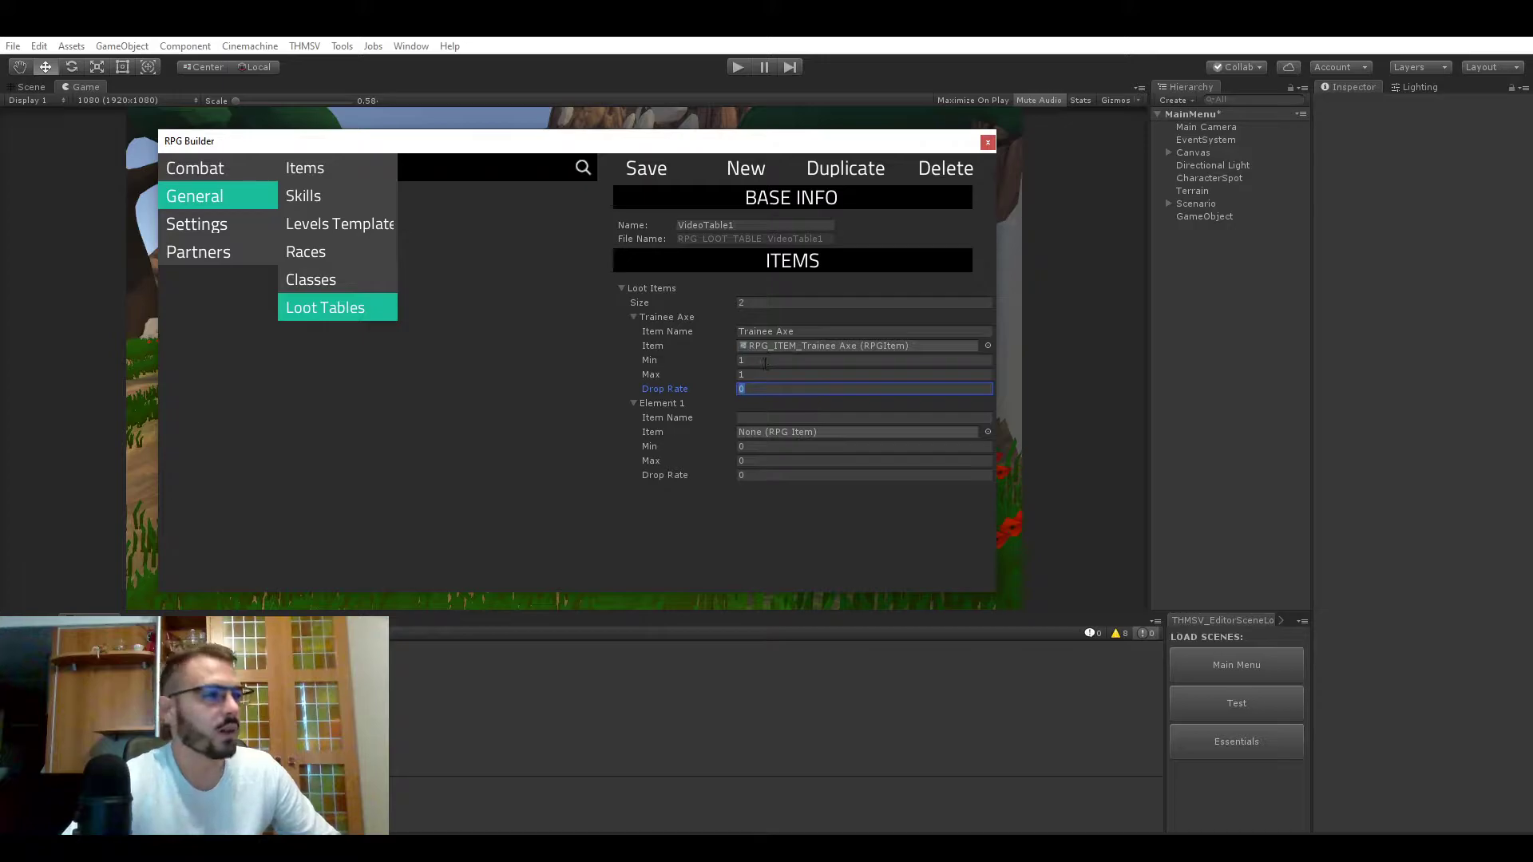
pyautogui.click(765, 361)
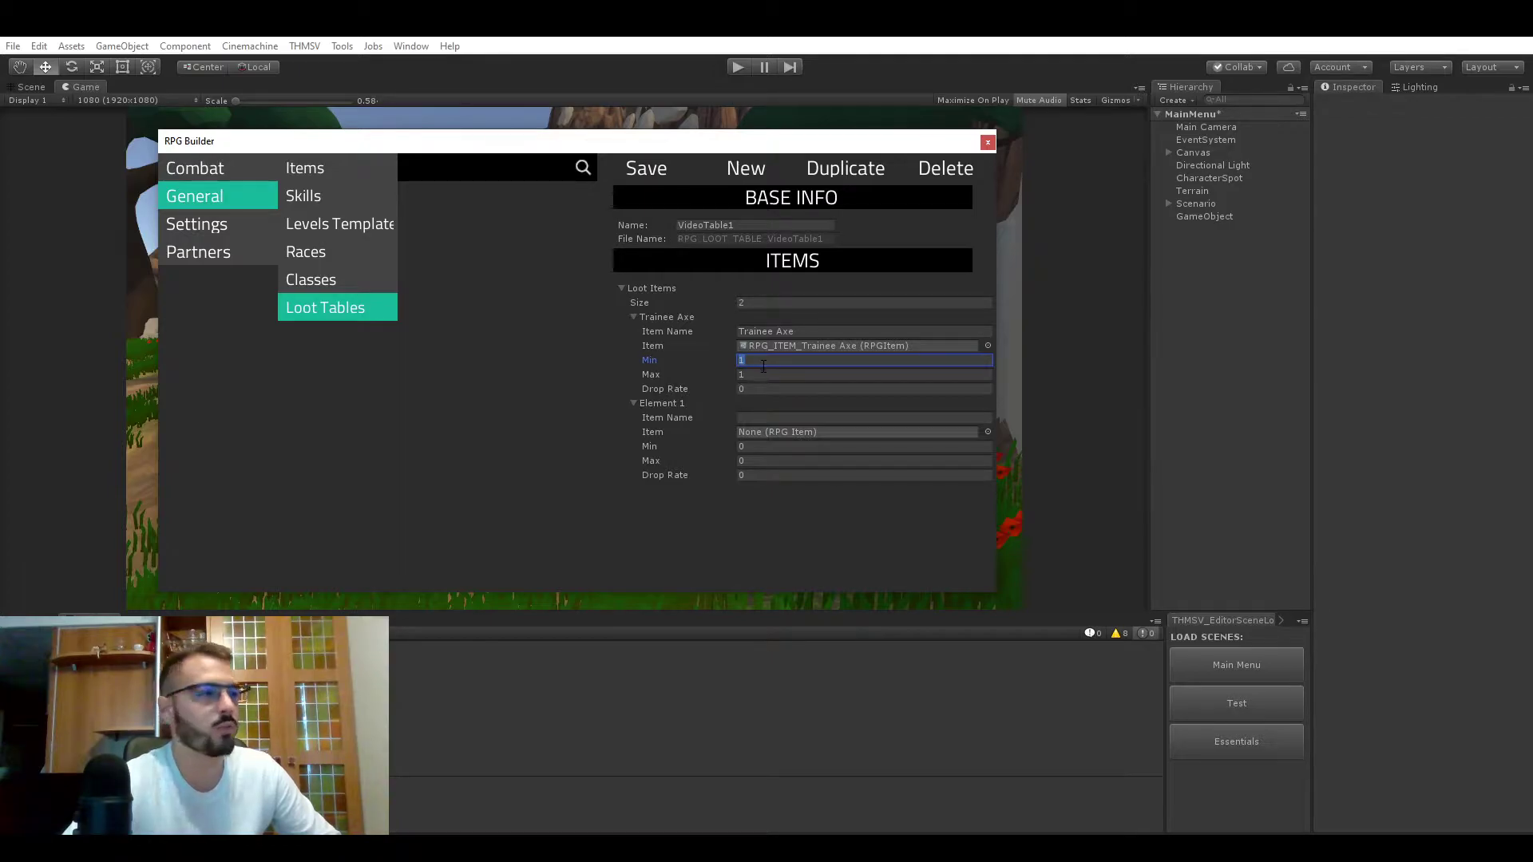
pyautogui.click(765, 375)
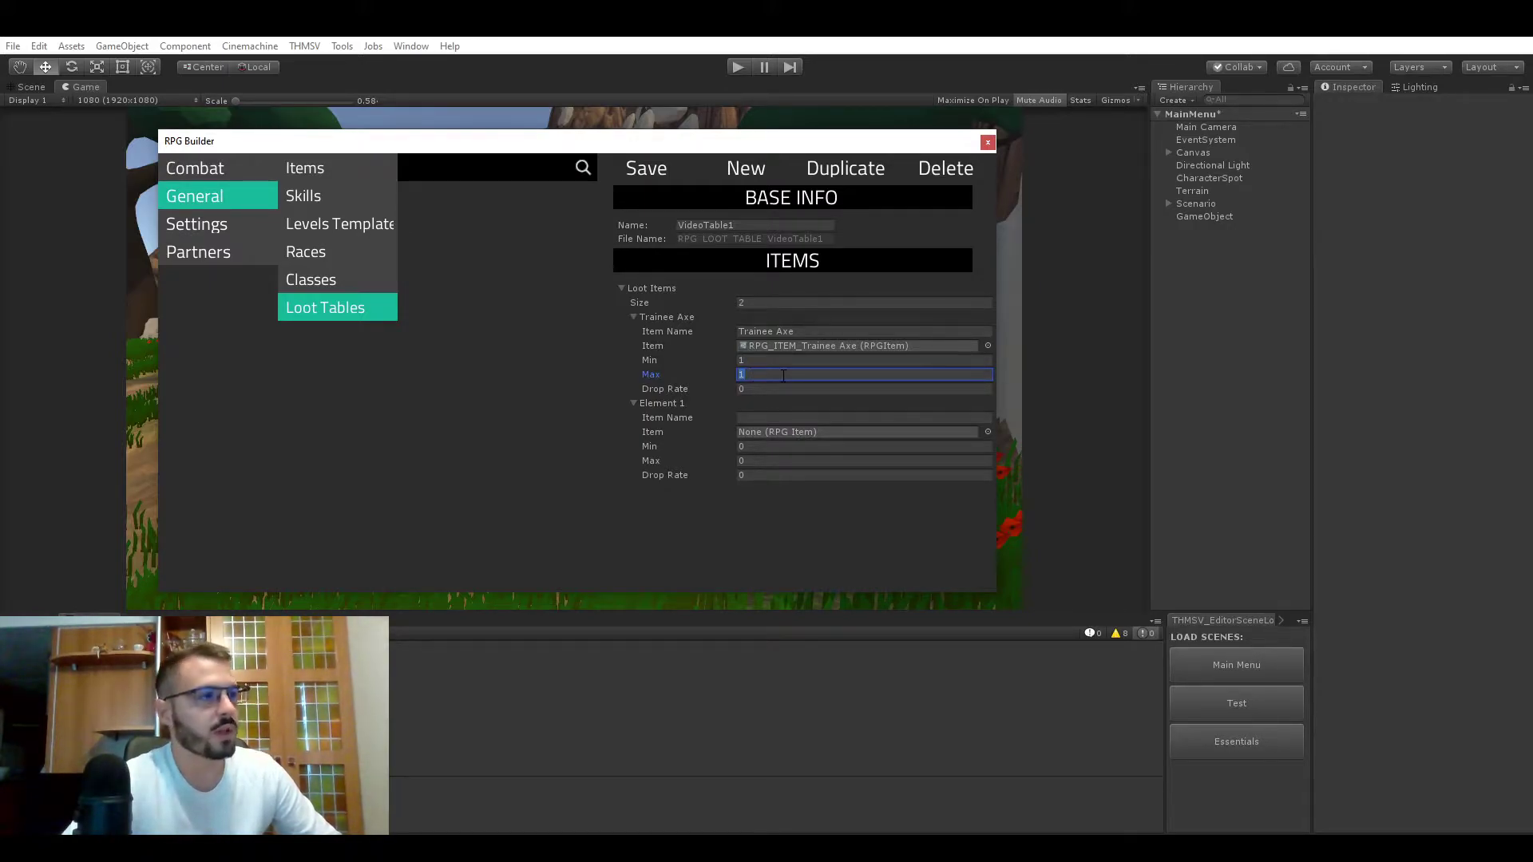
pyautogui.click(749, 361)
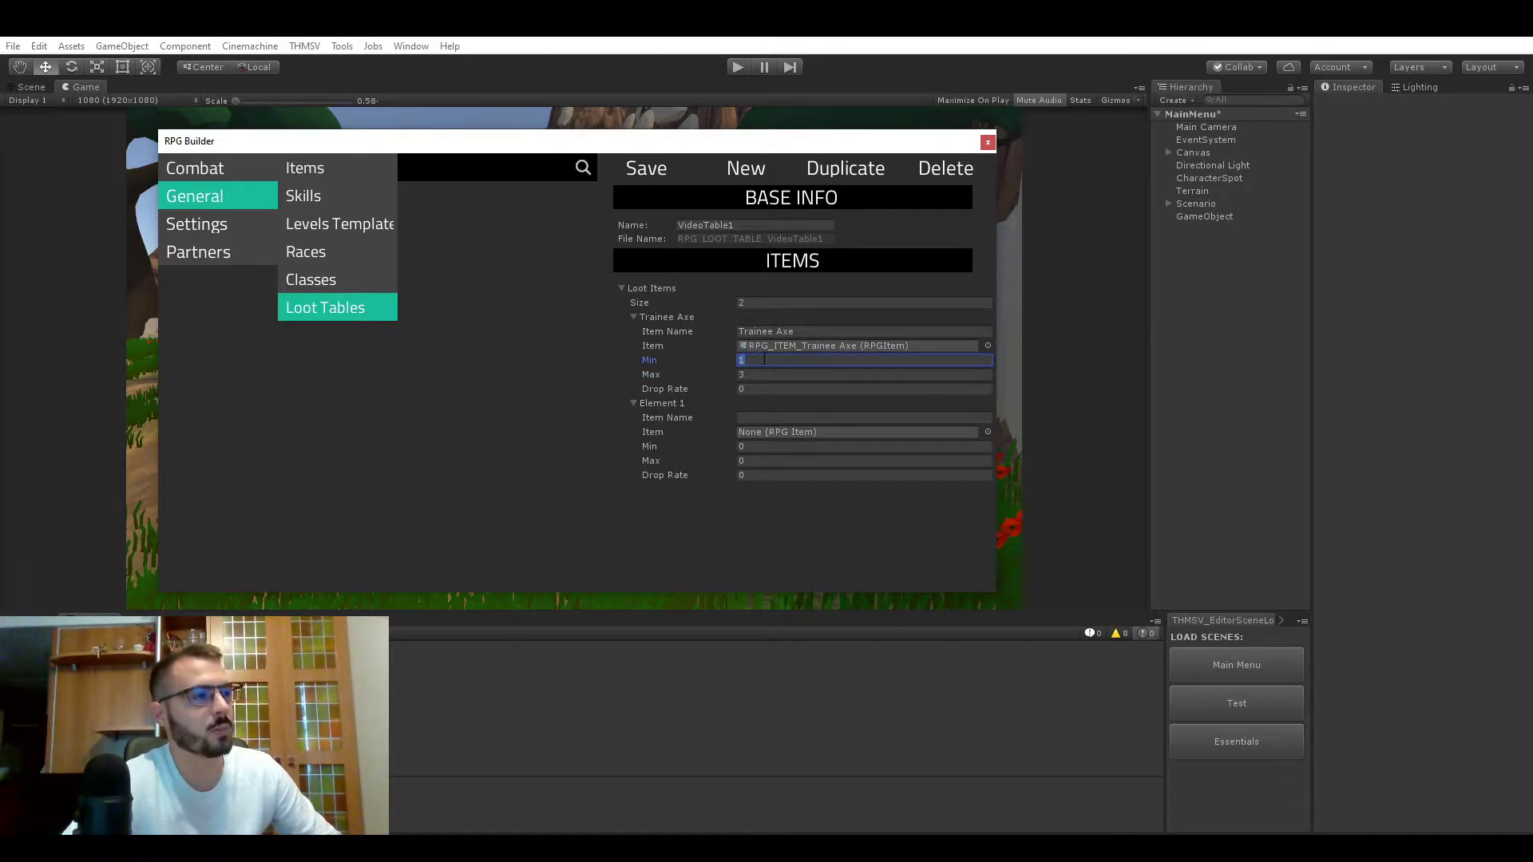
pyautogui.press('Tab')
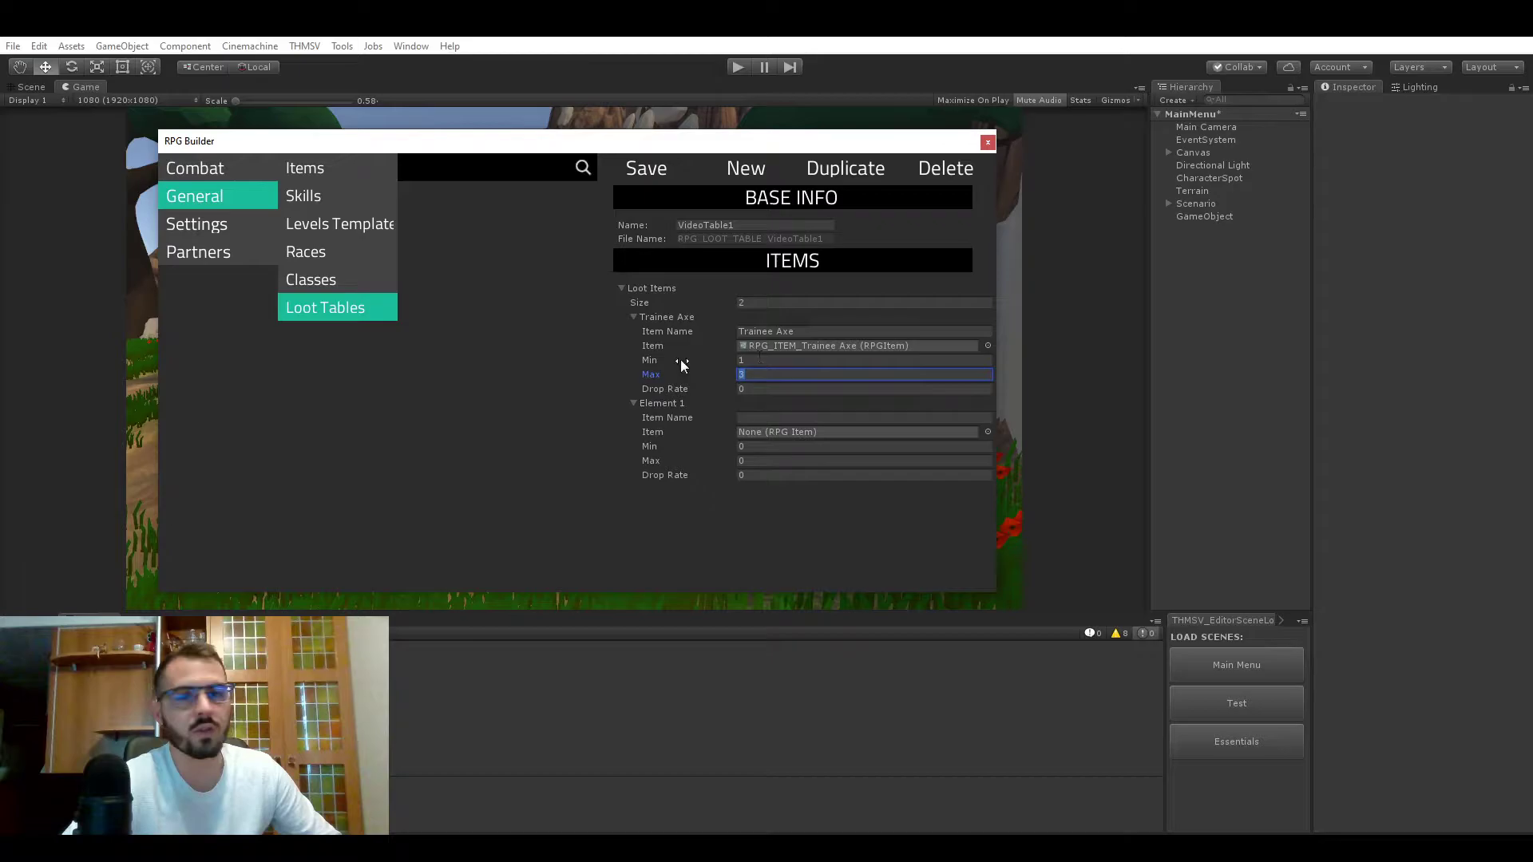
pyautogui.click(789, 389)
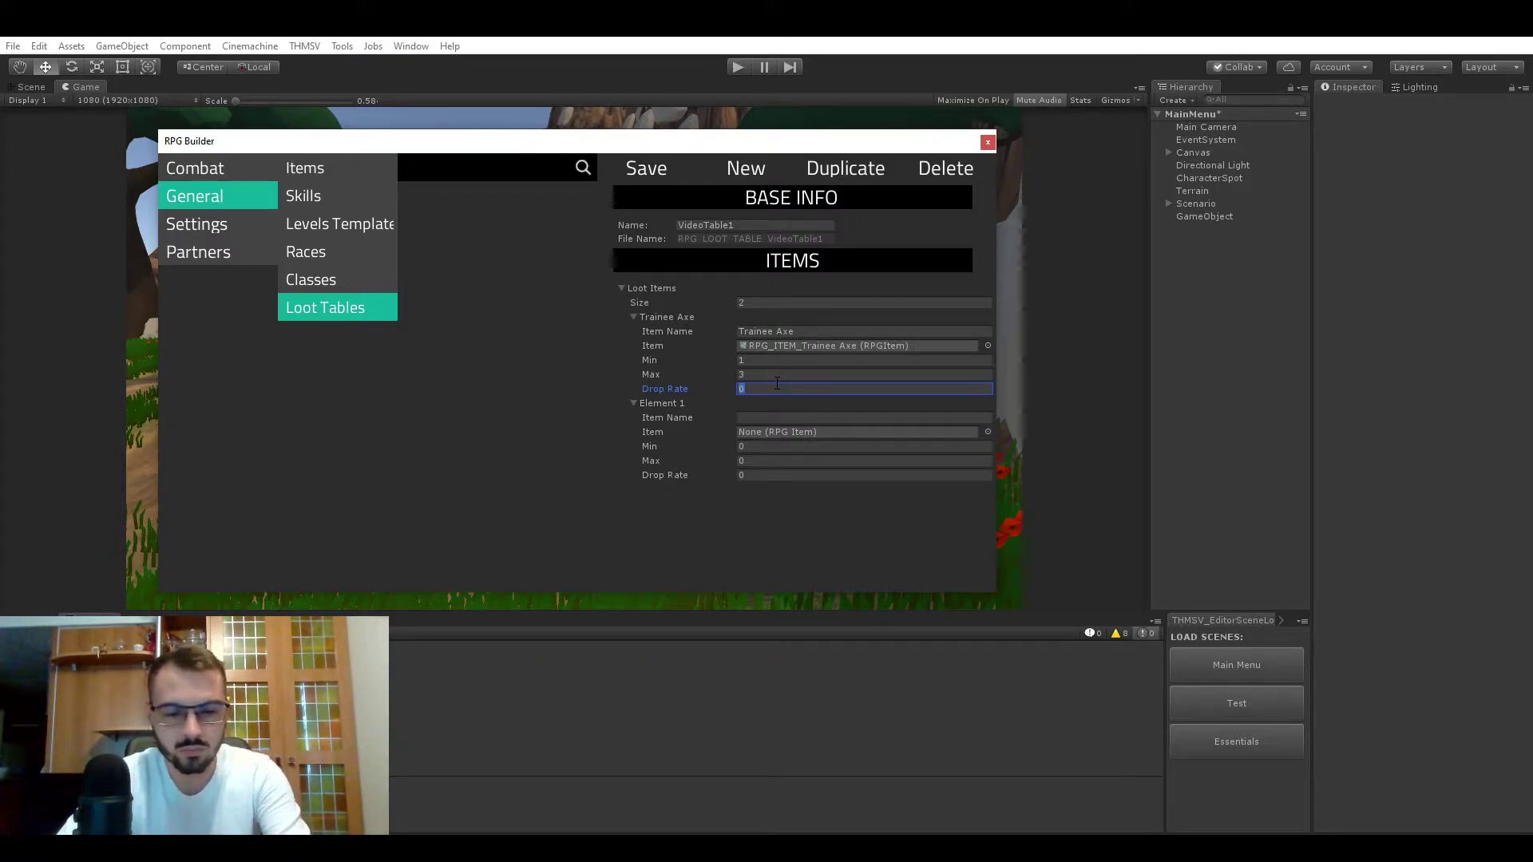
pyautogui.write('80')
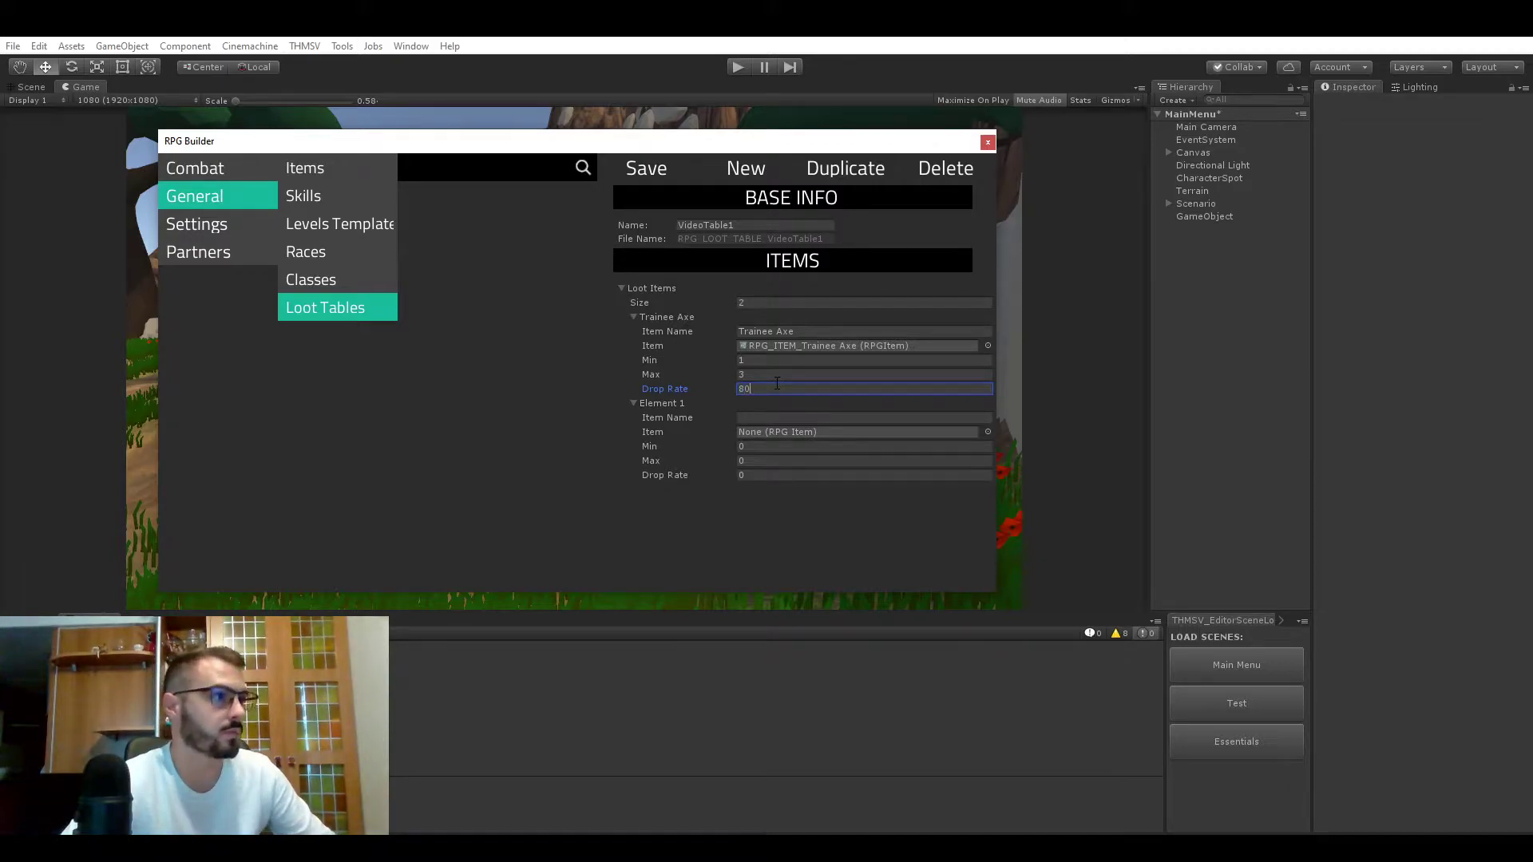
# Step: Assign Trainee Plate Cape to the second loot entry with minimum 1, maximum 1 and drop rate 25
pyautogui.click(987, 433)
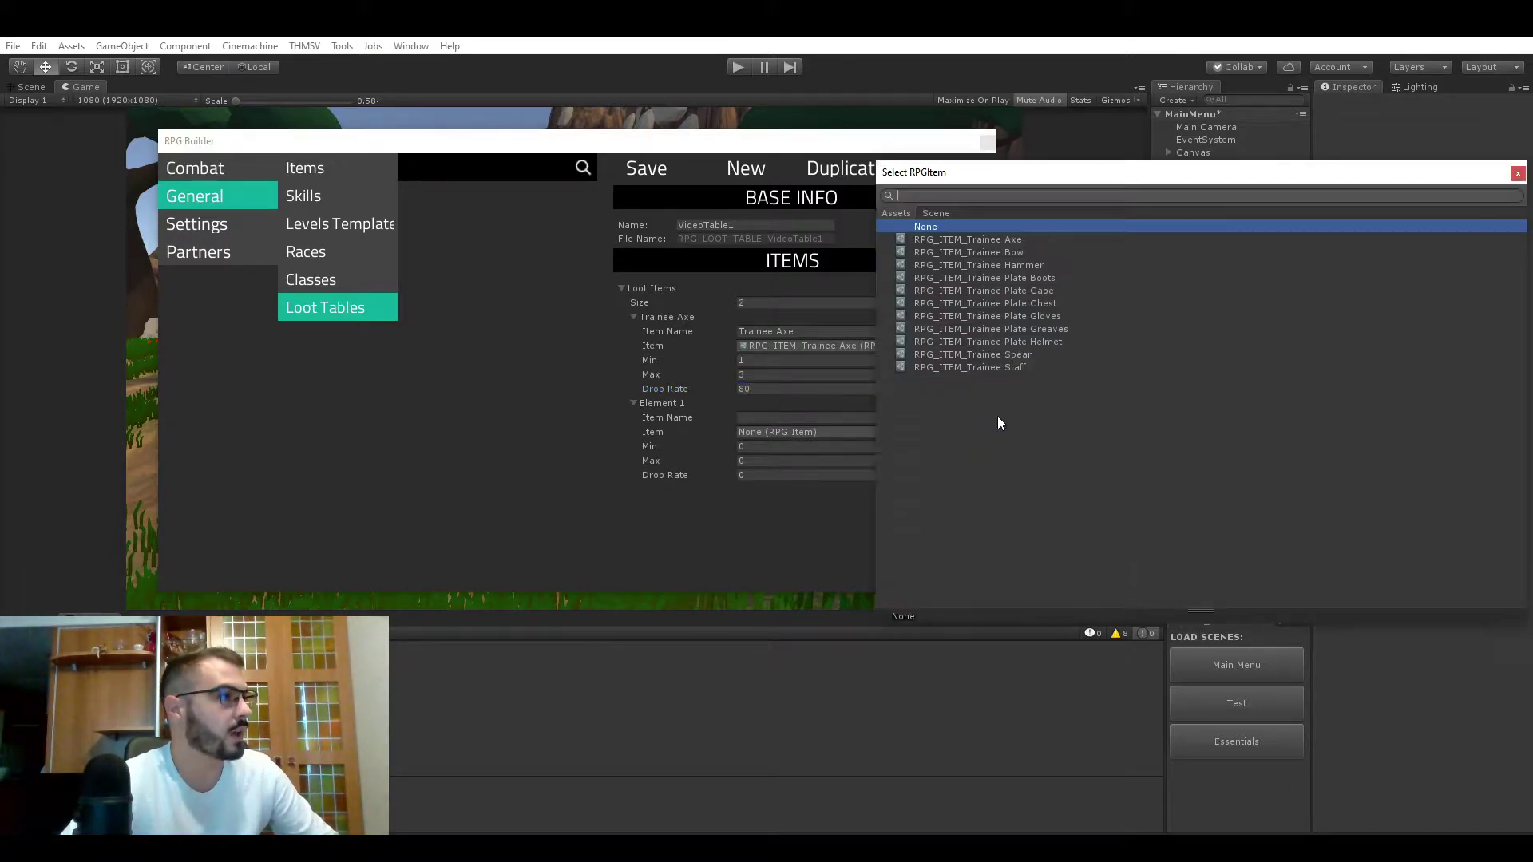
pyautogui.doubleClick(1037, 289)
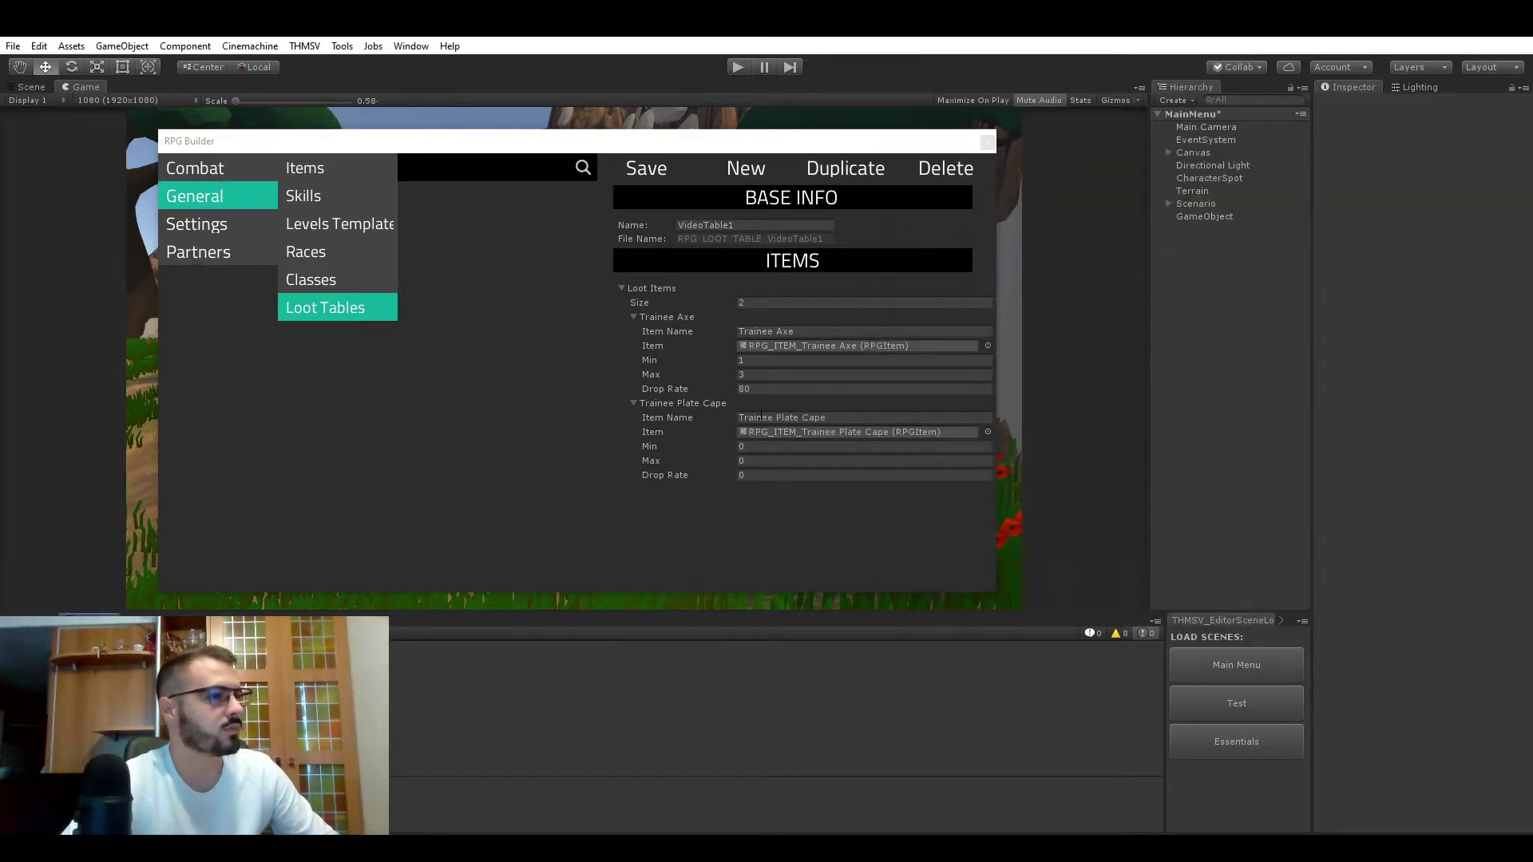
pyautogui.click(766, 444)
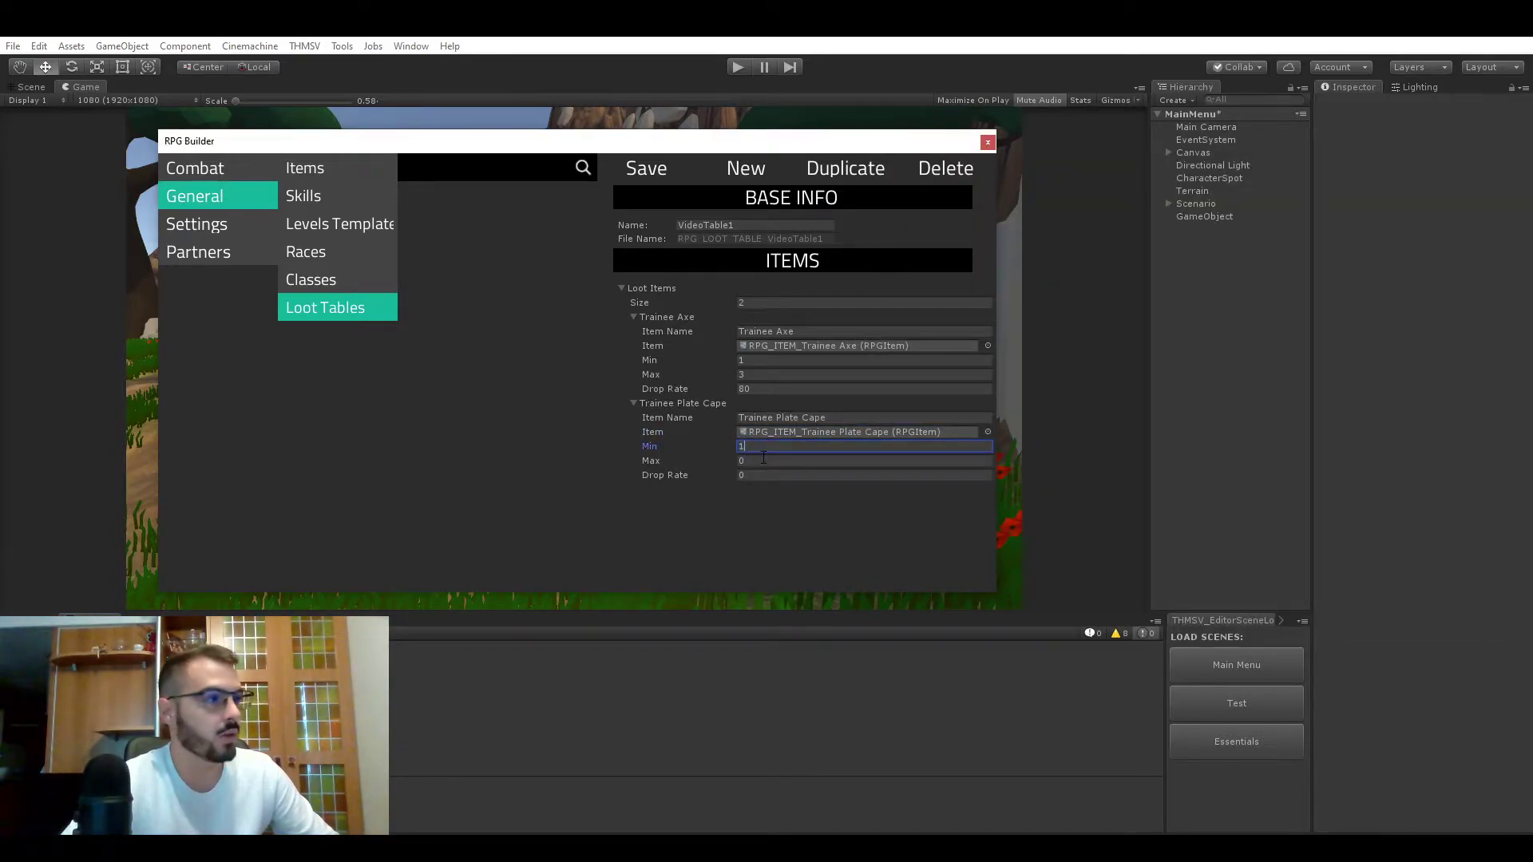
pyautogui.click(763, 457)
pyautogui.write('1')
pyautogui.click(818, 476)
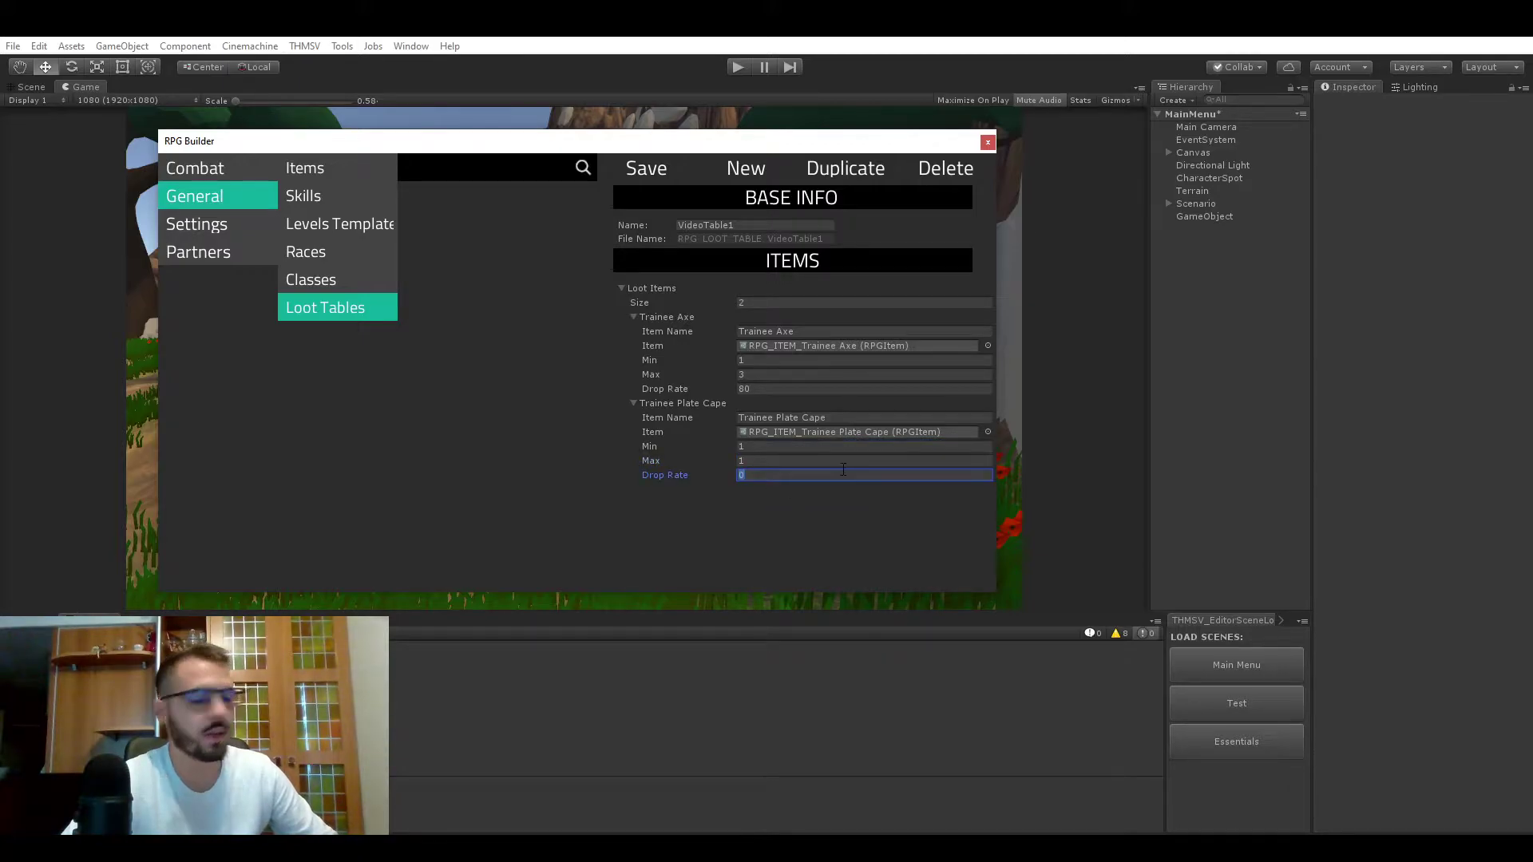
pyautogui.write('25')
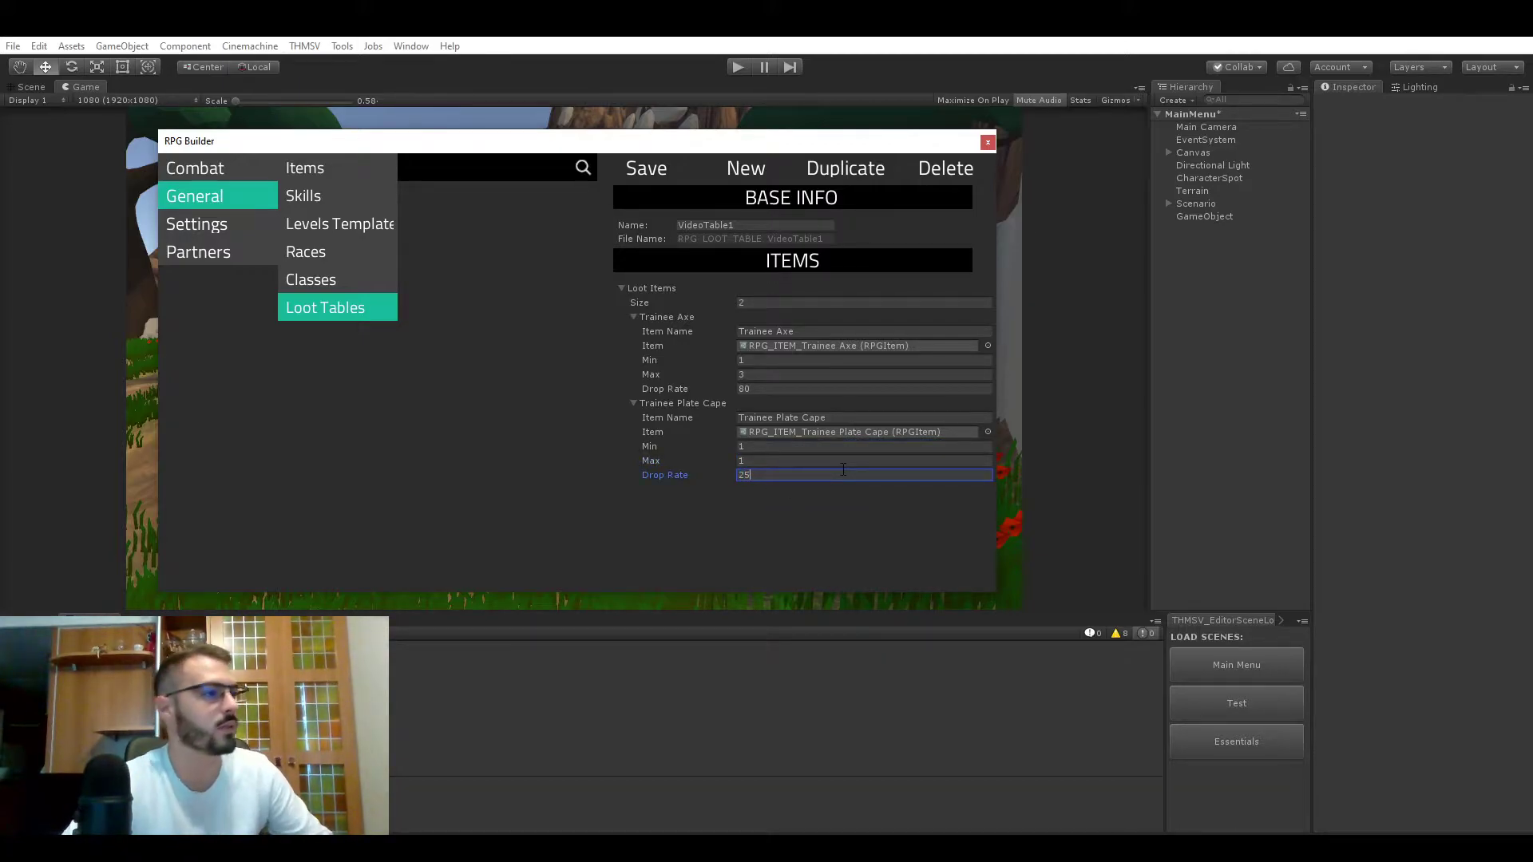
# Step: Save the VideoTable1 loot table and duplicate it, naming the copy VideoTable2
pyautogui.click(647, 170)
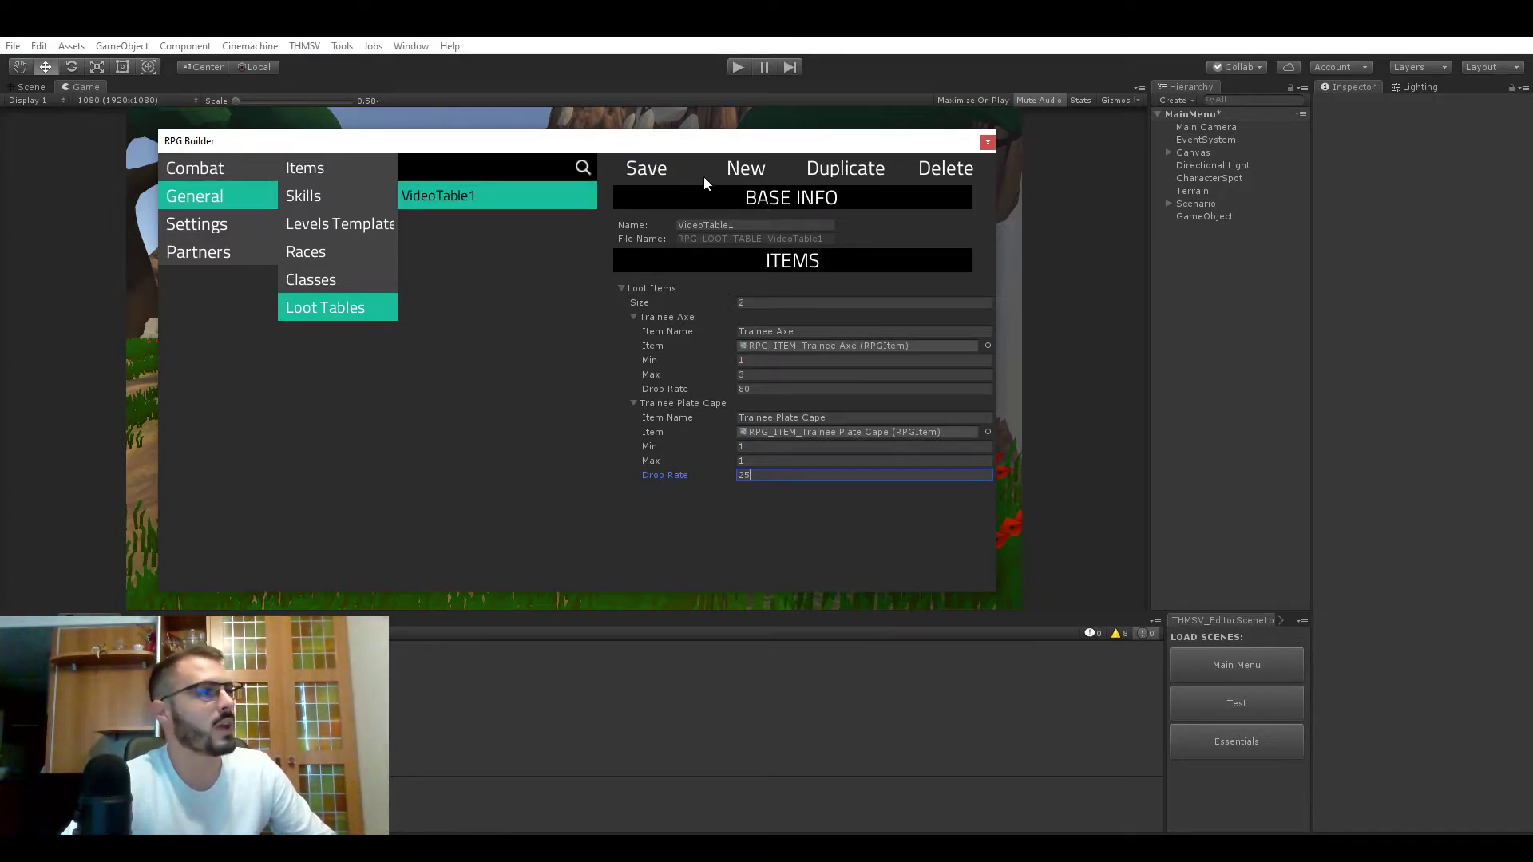
pyautogui.click(839, 169)
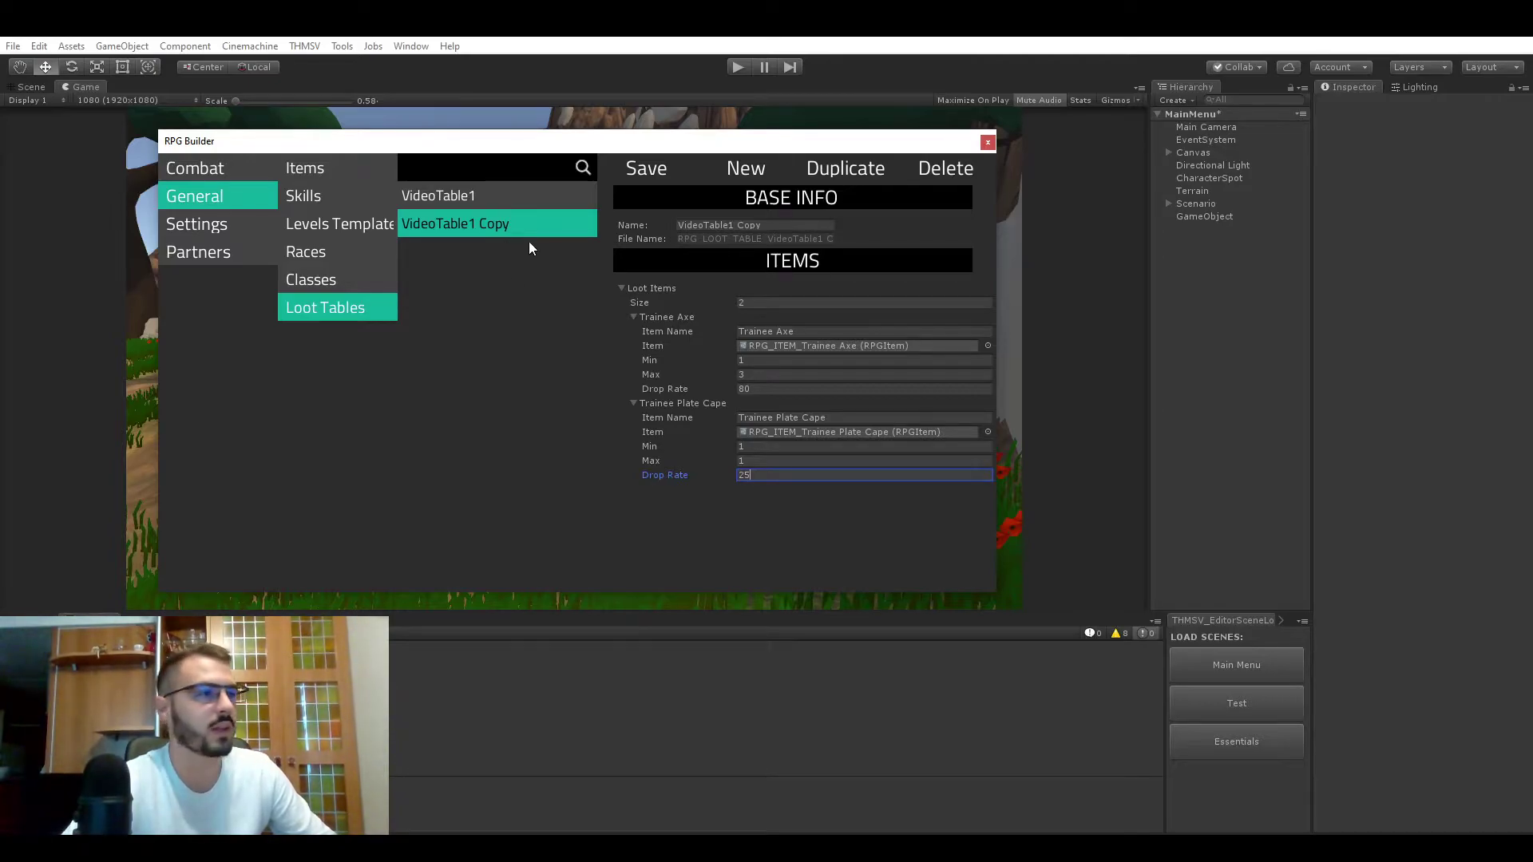
pyautogui.click(772, 228)
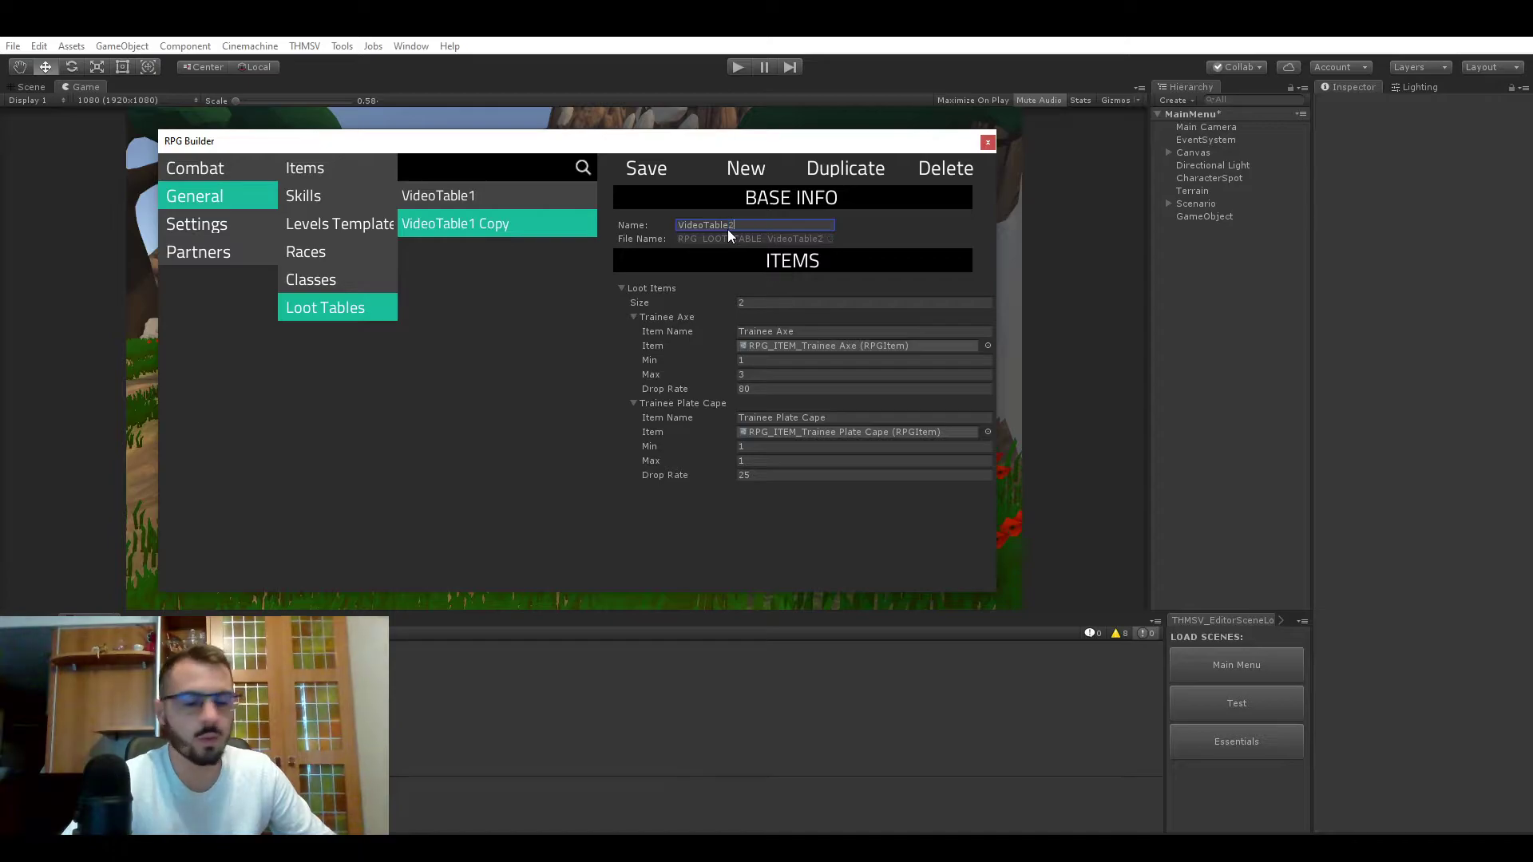
# Step: Replace the first loot item in VideoTable2 with Trainee Staff, using a maximum of 6 and a drop rate of 100
pyautogui.click(988, 346)
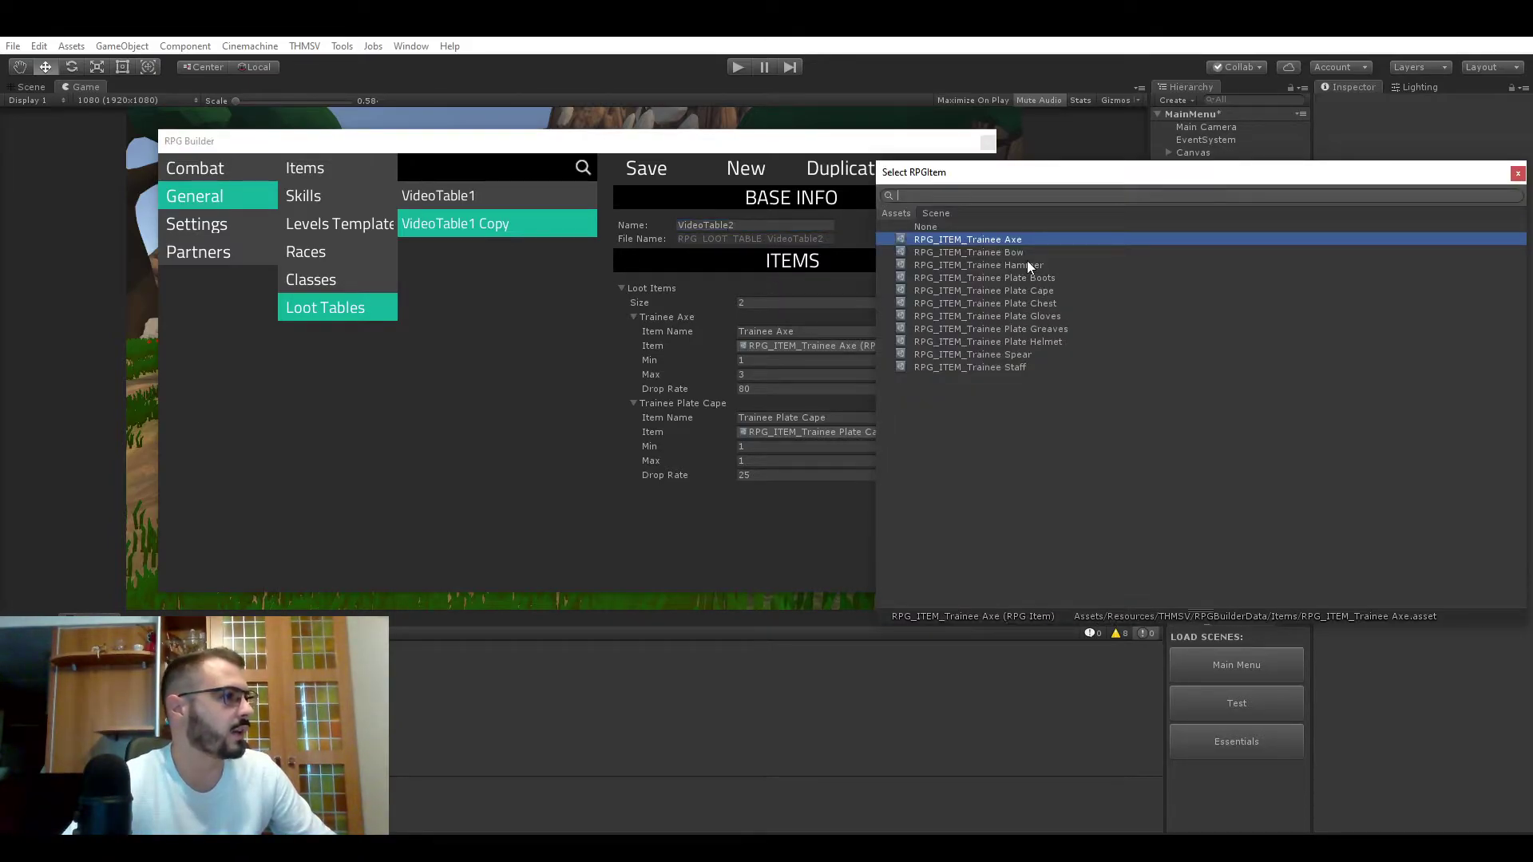
pyautogui.doubleClick(1023, 366)
pyautogui.click(767, 377)
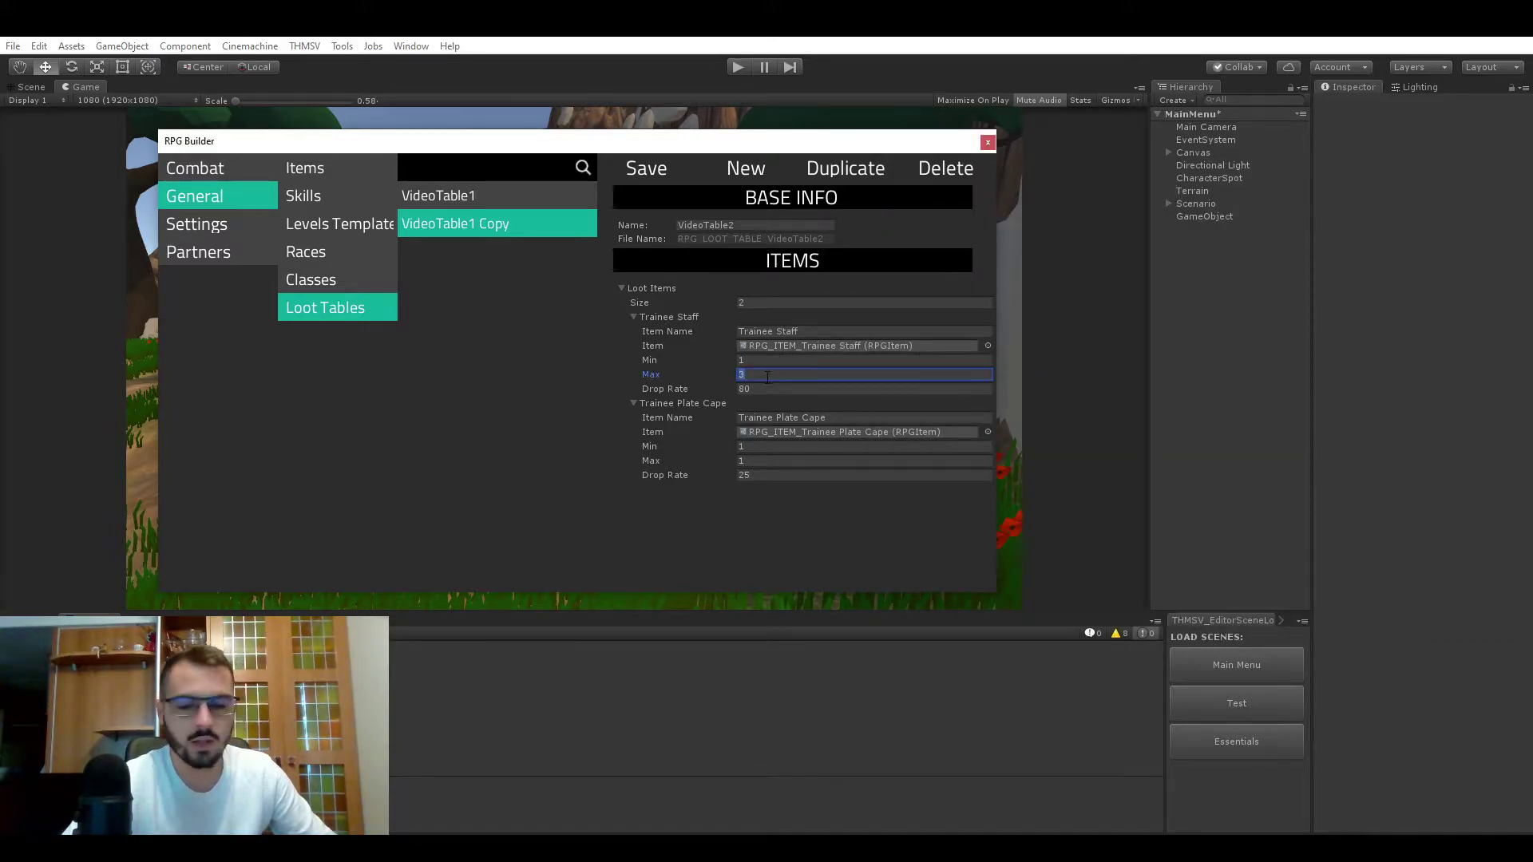
pyautogui.write('6')
pyautogui.click(781, 390)
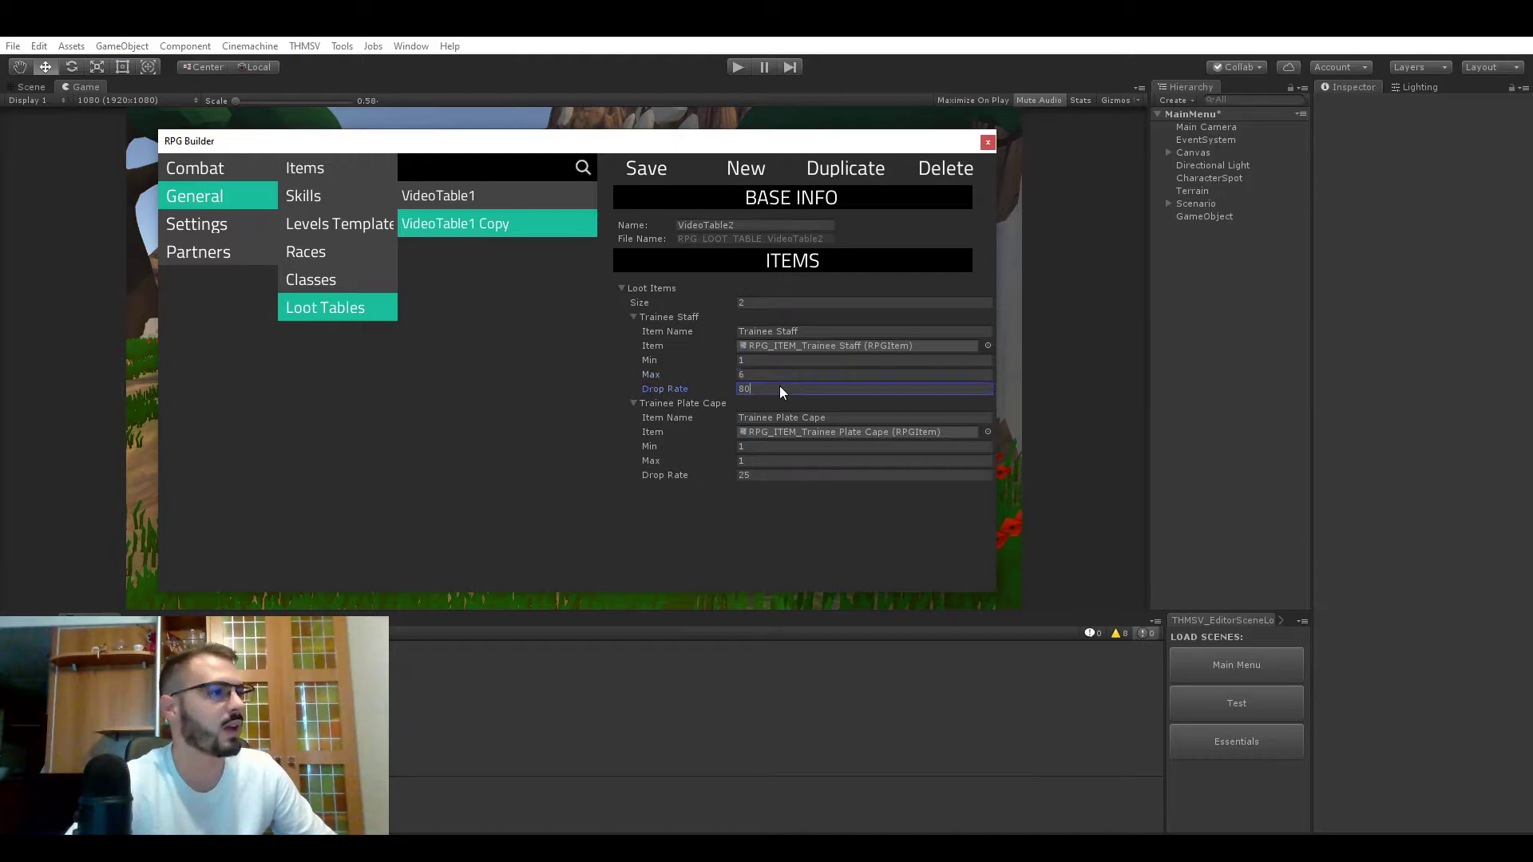
pyautogui.write('100')
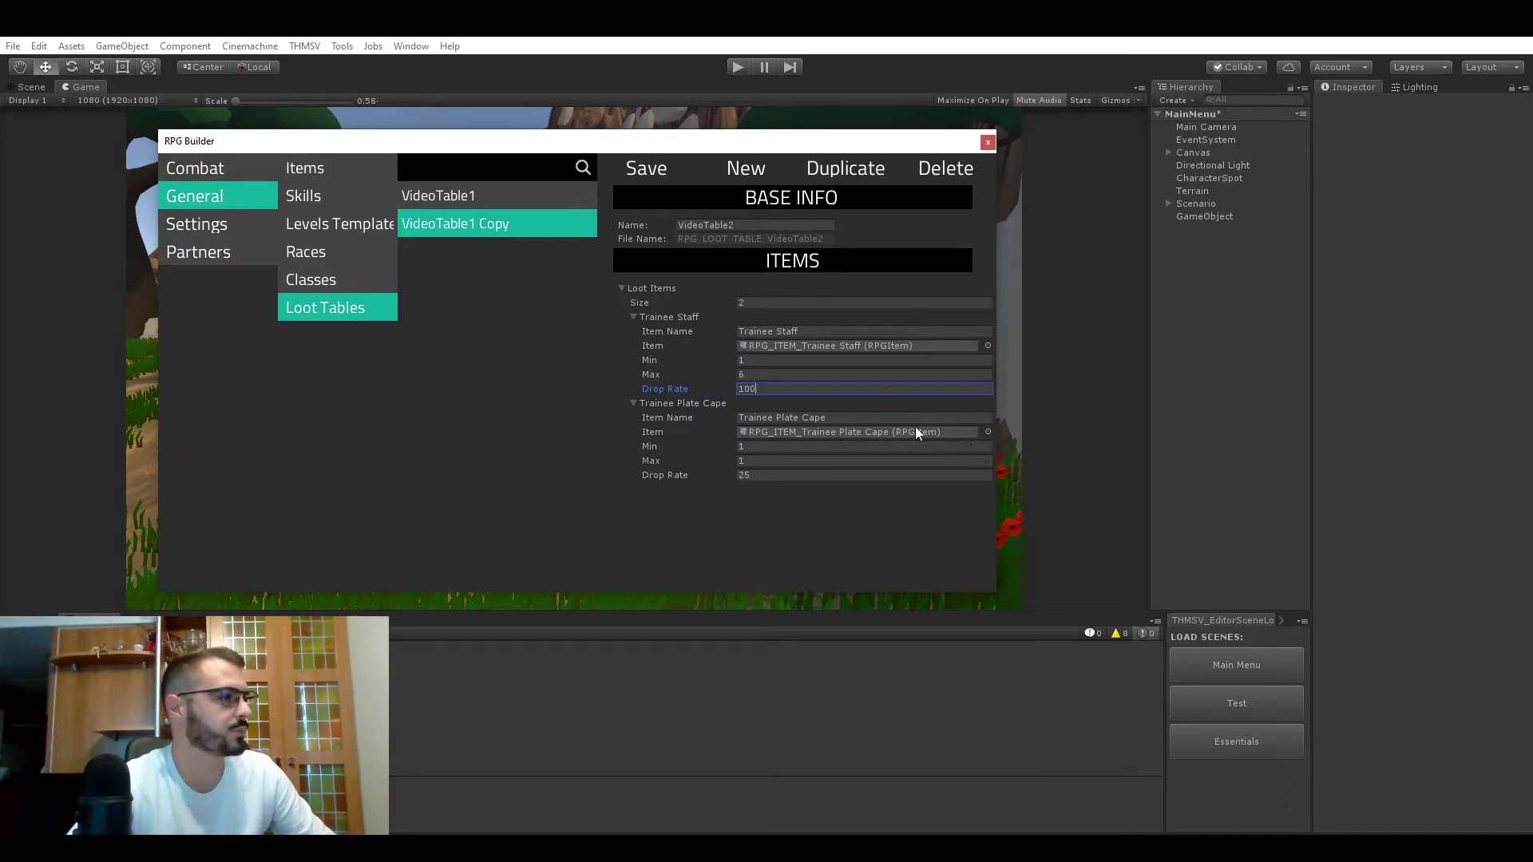
# Step: Replace the second loot item with Trainee Plate Helmet at a drop rate of 10, and save VideoTable2
pyautogui.click(988, 431)
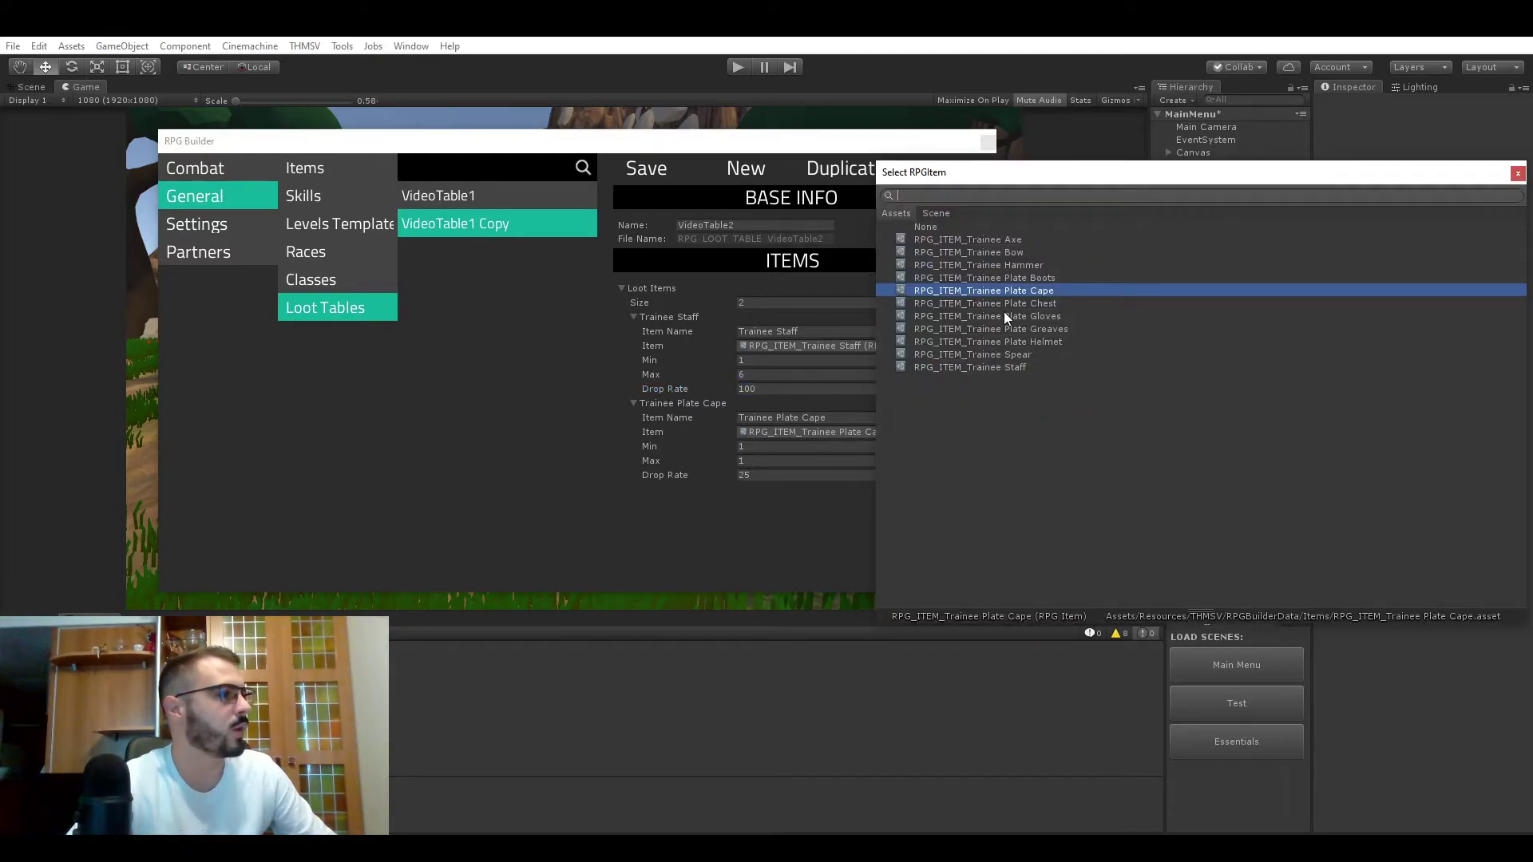
pyautogui.doubleClick(1042, 341)
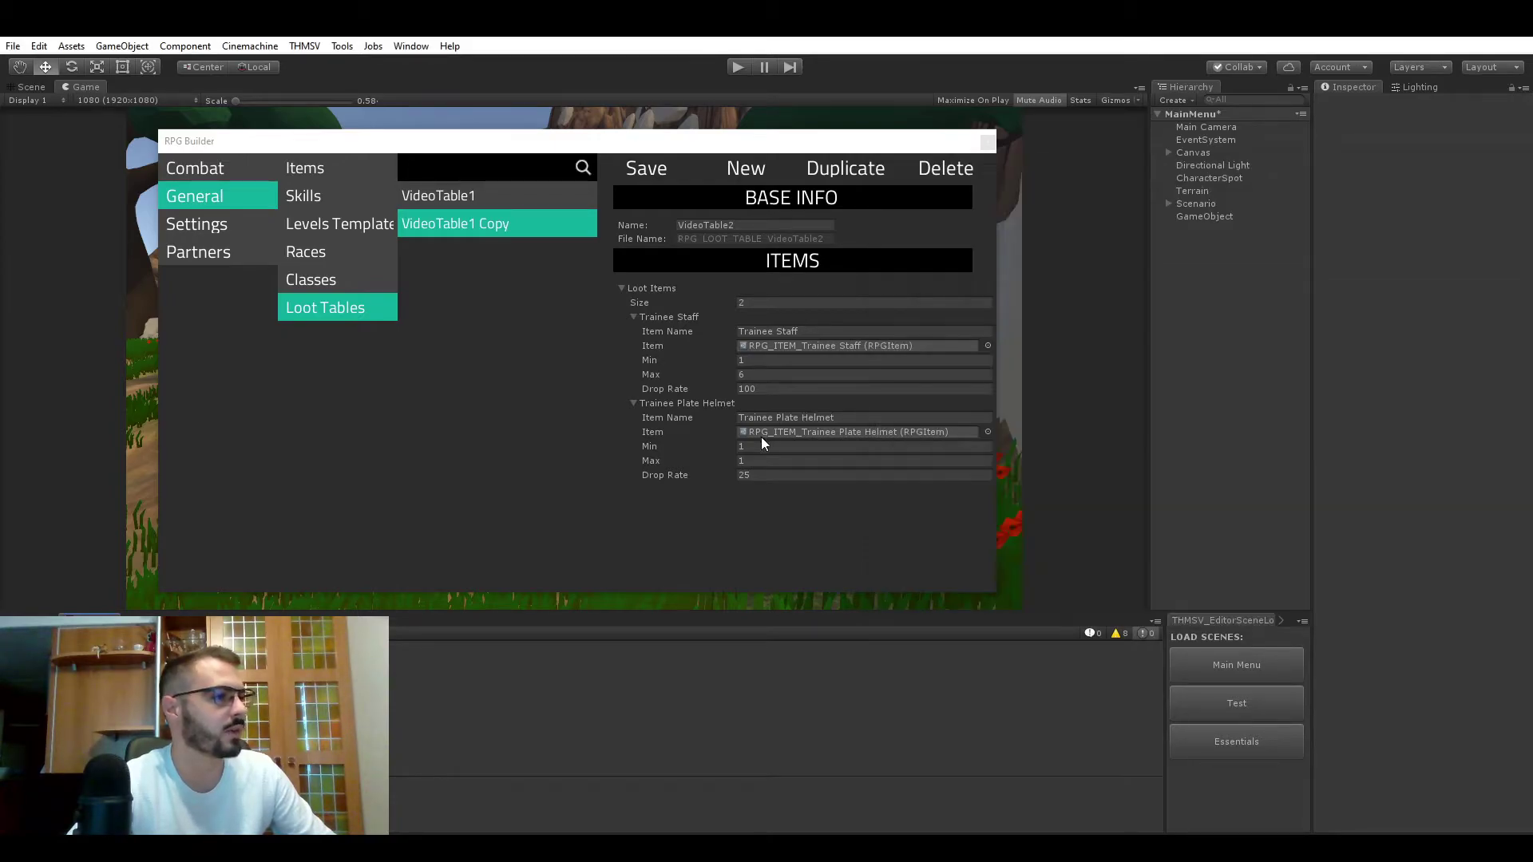
pyautogui.click(767, 473)
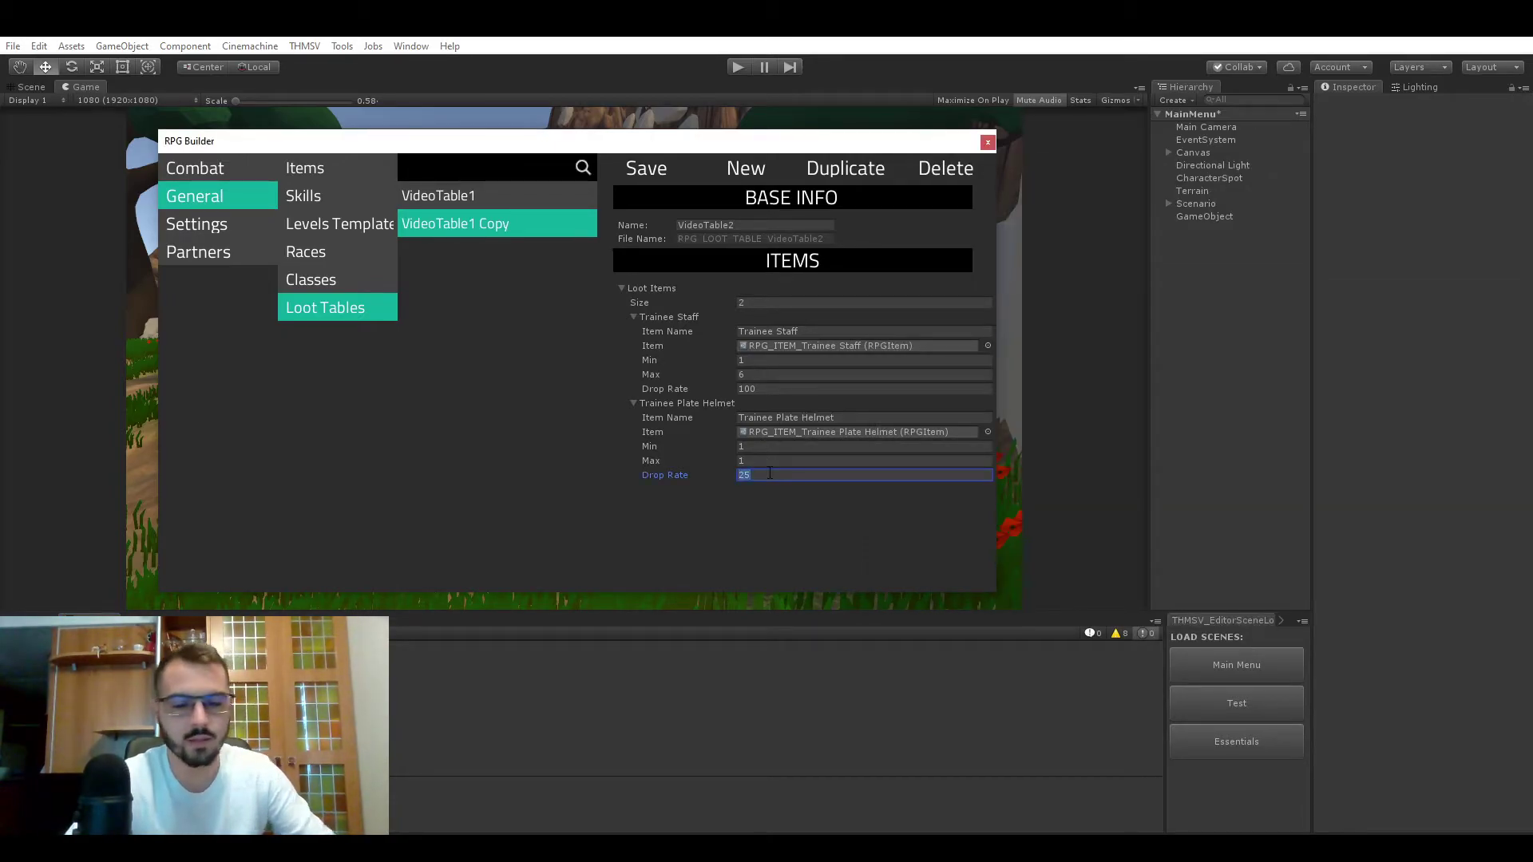
pyautogui.write('10')
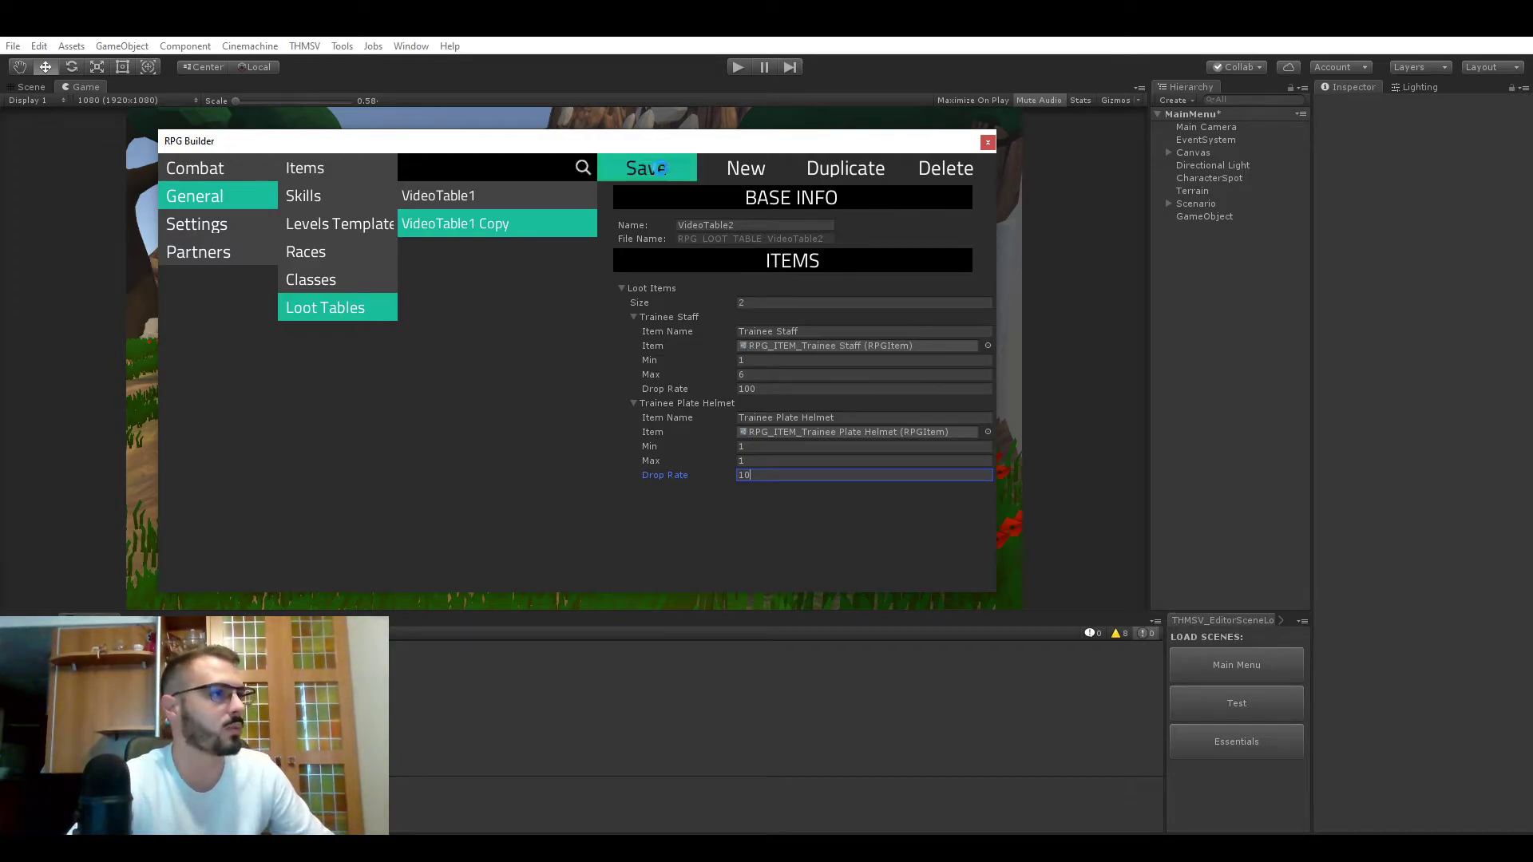
pyautogui.click(660, 168)
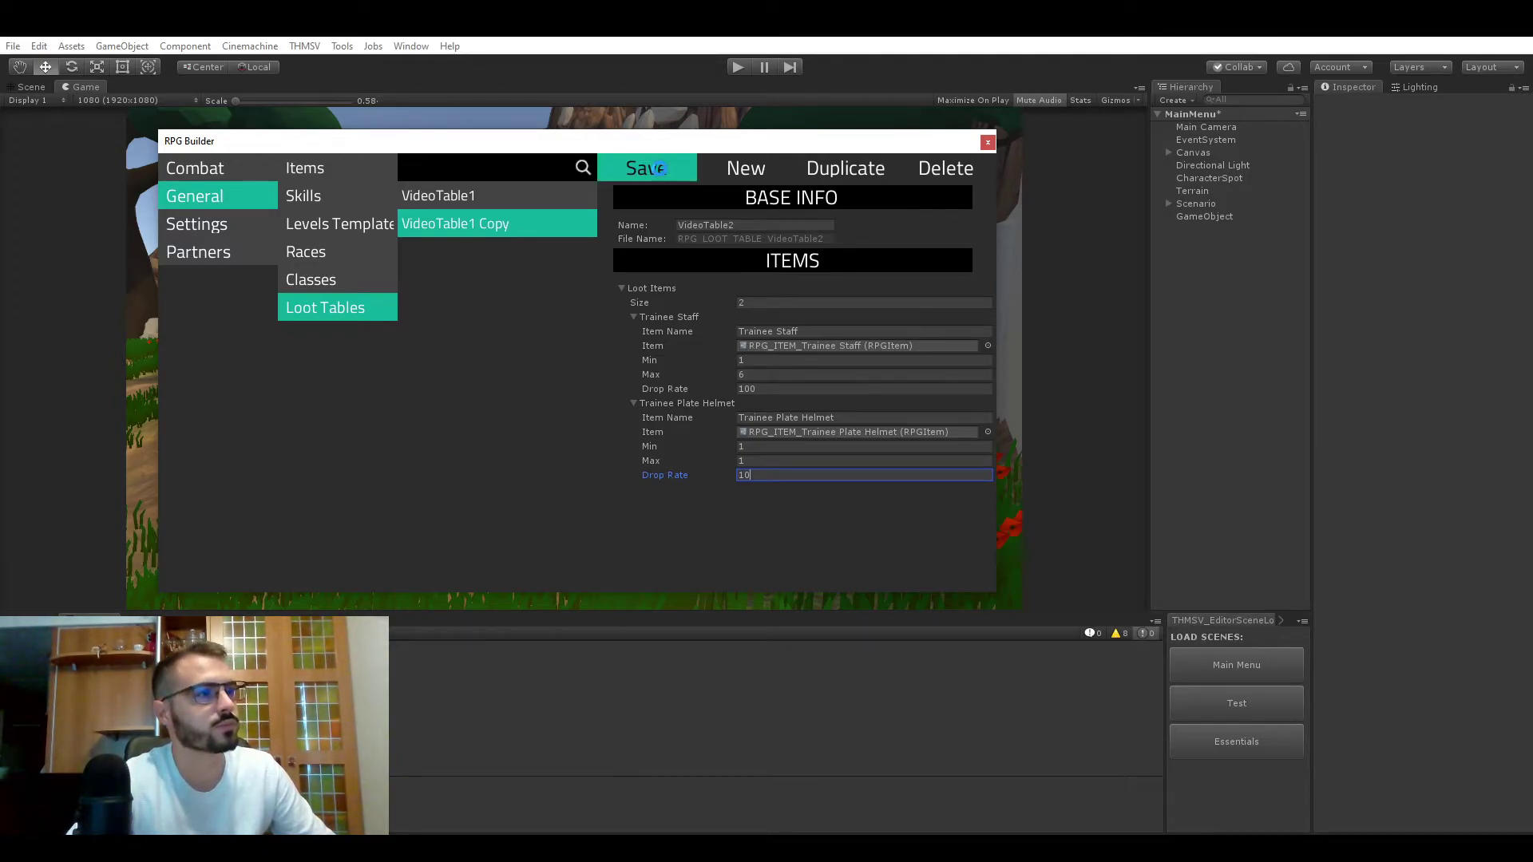
# Step: In the combat NPC settings, clear Dummy Target's existing loot table entry and set its loot table list size to 2
pyautogui.click(215, 175)
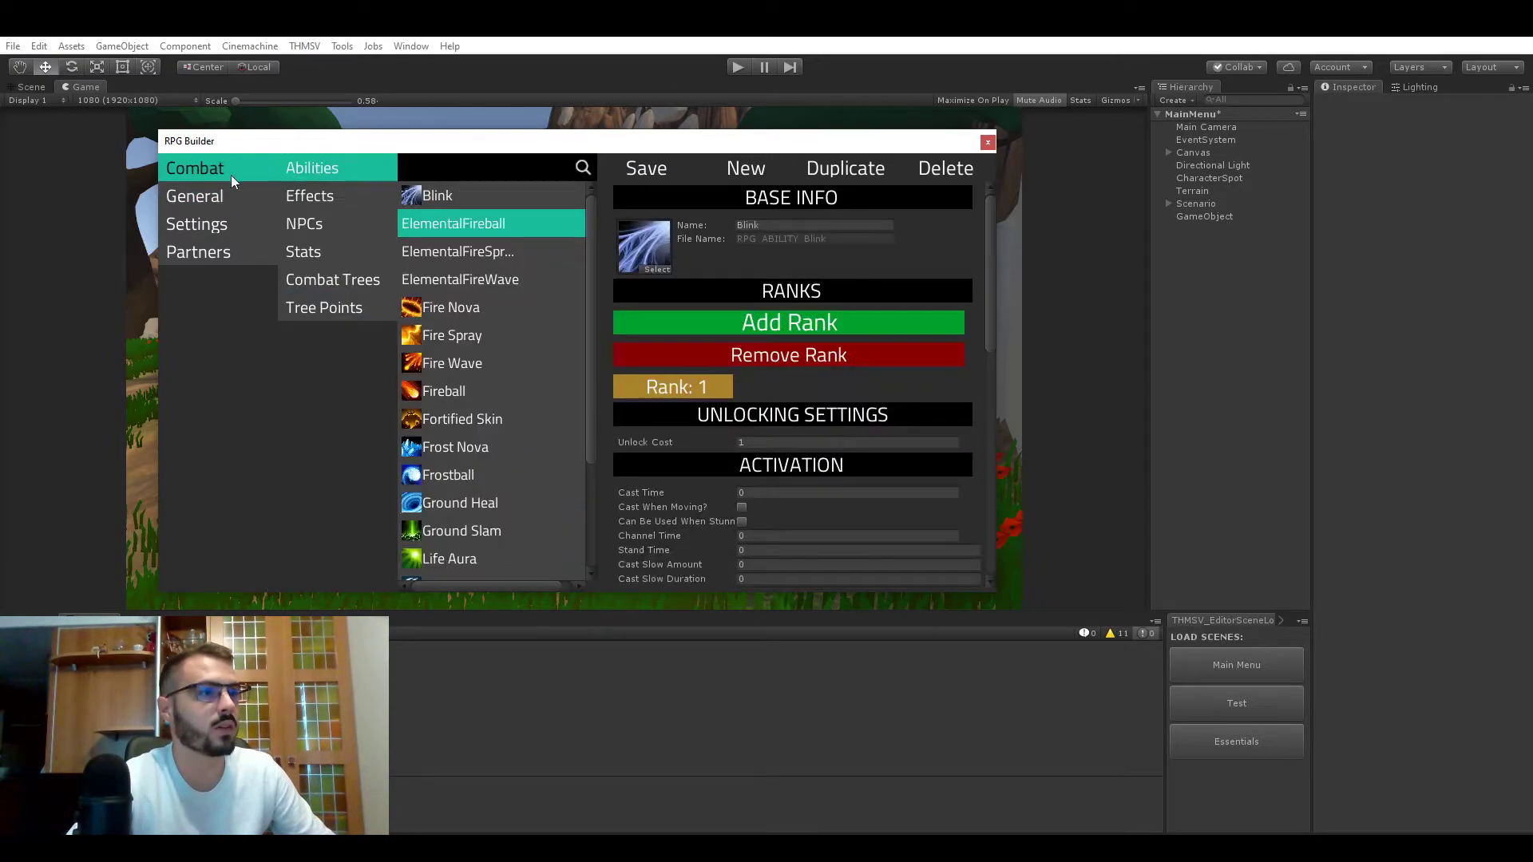
pyautogui.click(315, 226)
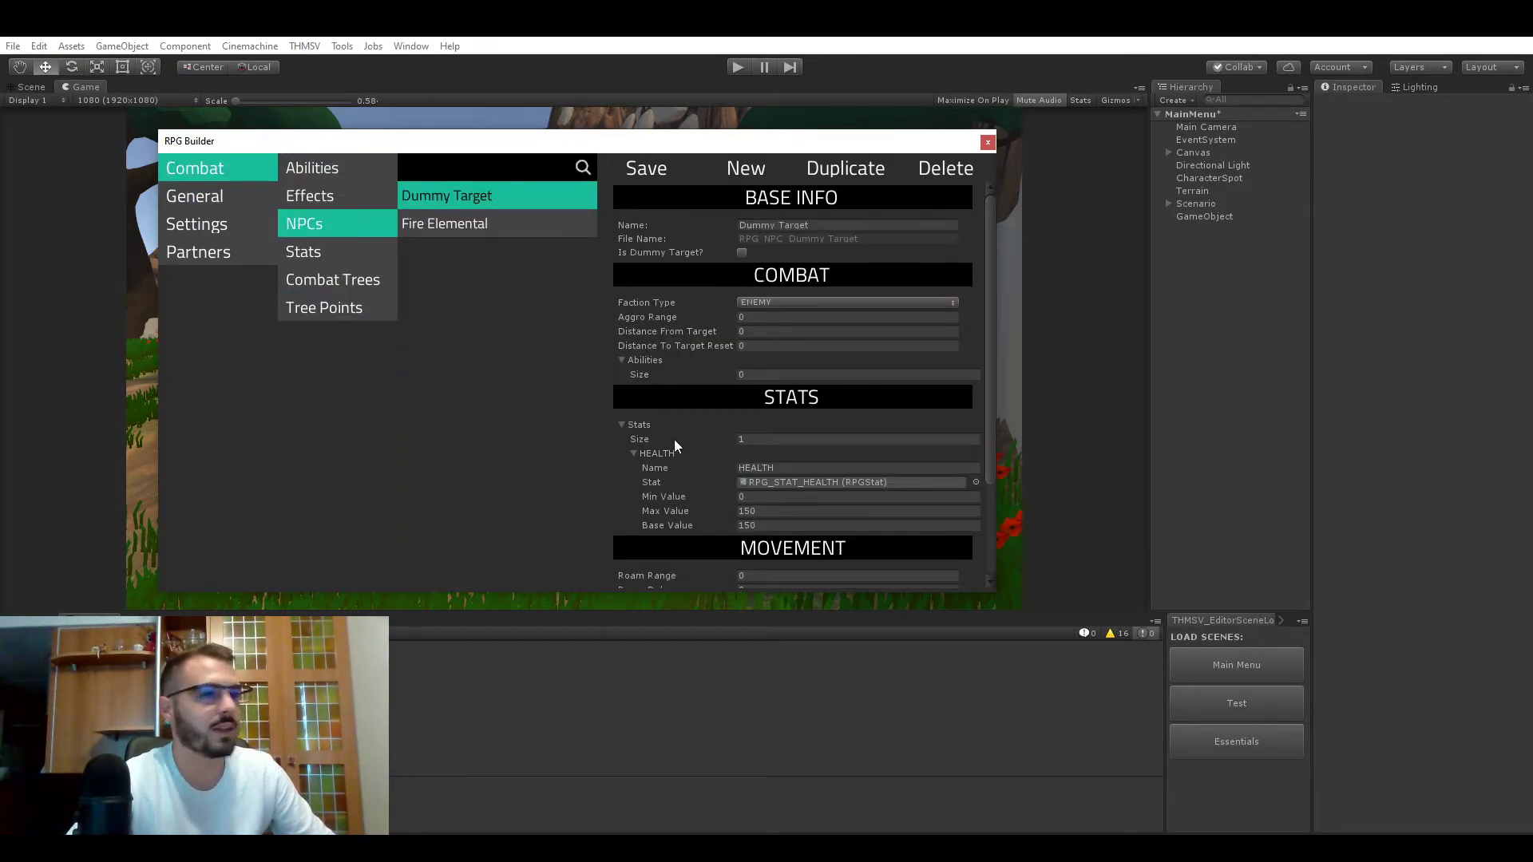
pyautogui.scroll(-3, 738, 393)
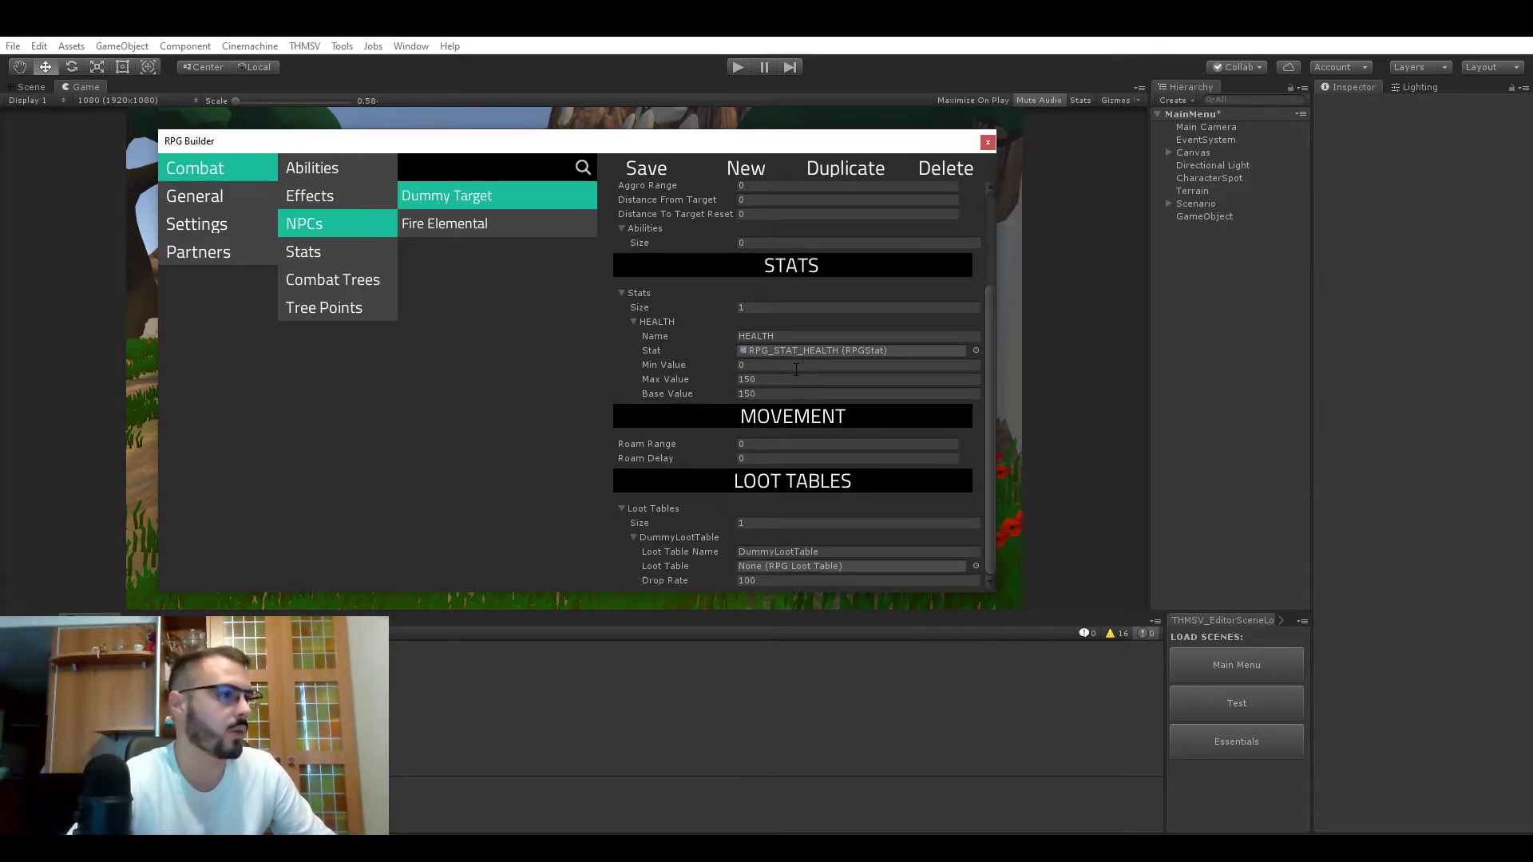
pyautogui.scroll(3, 796, 368)
pyautogui.scroll(-3, 719, 255)
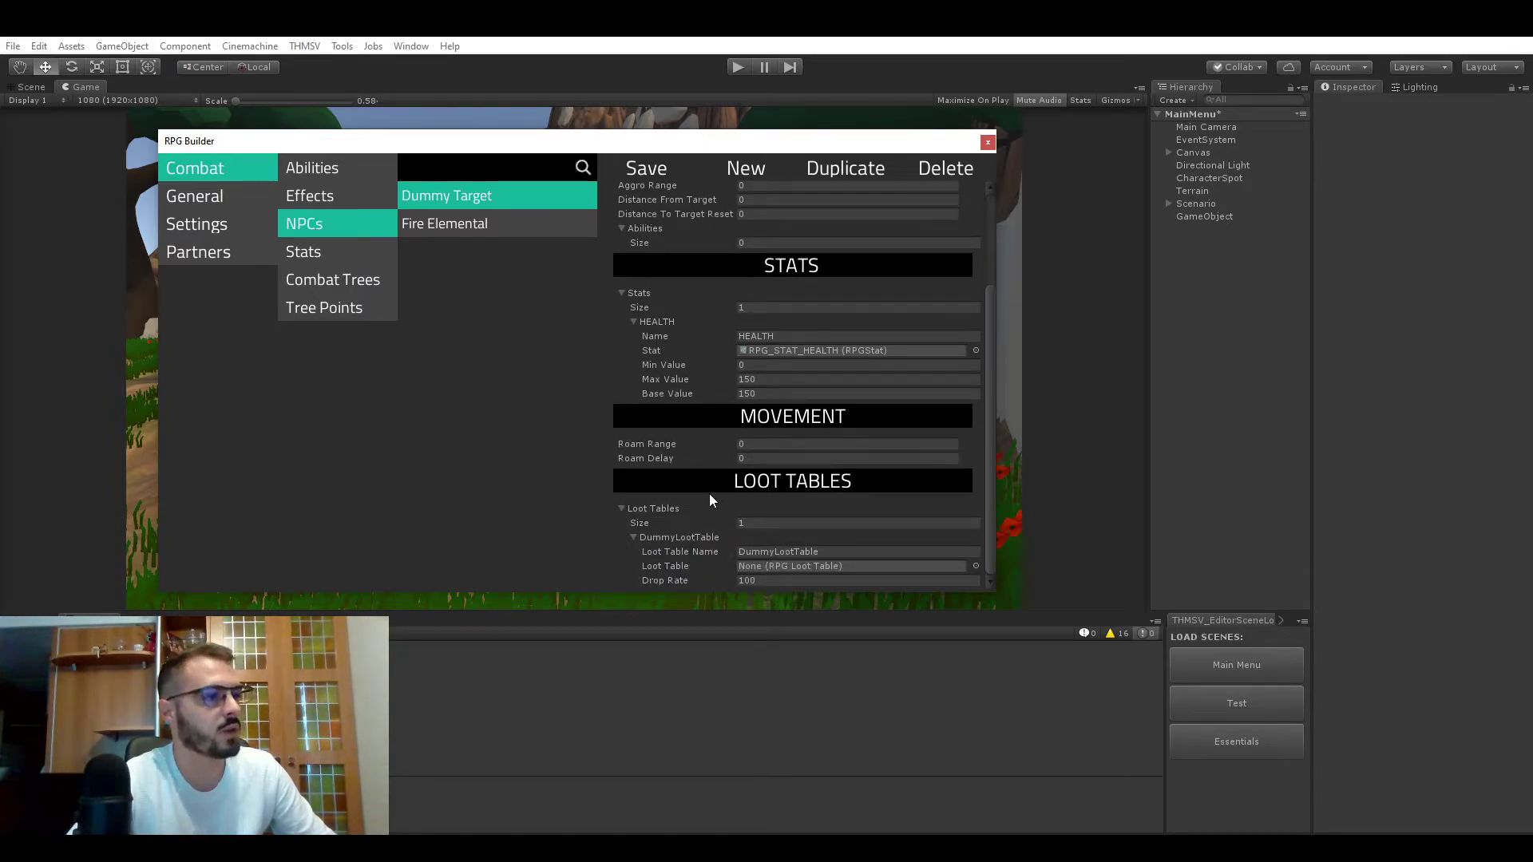
pyautogui.click(767, 524)
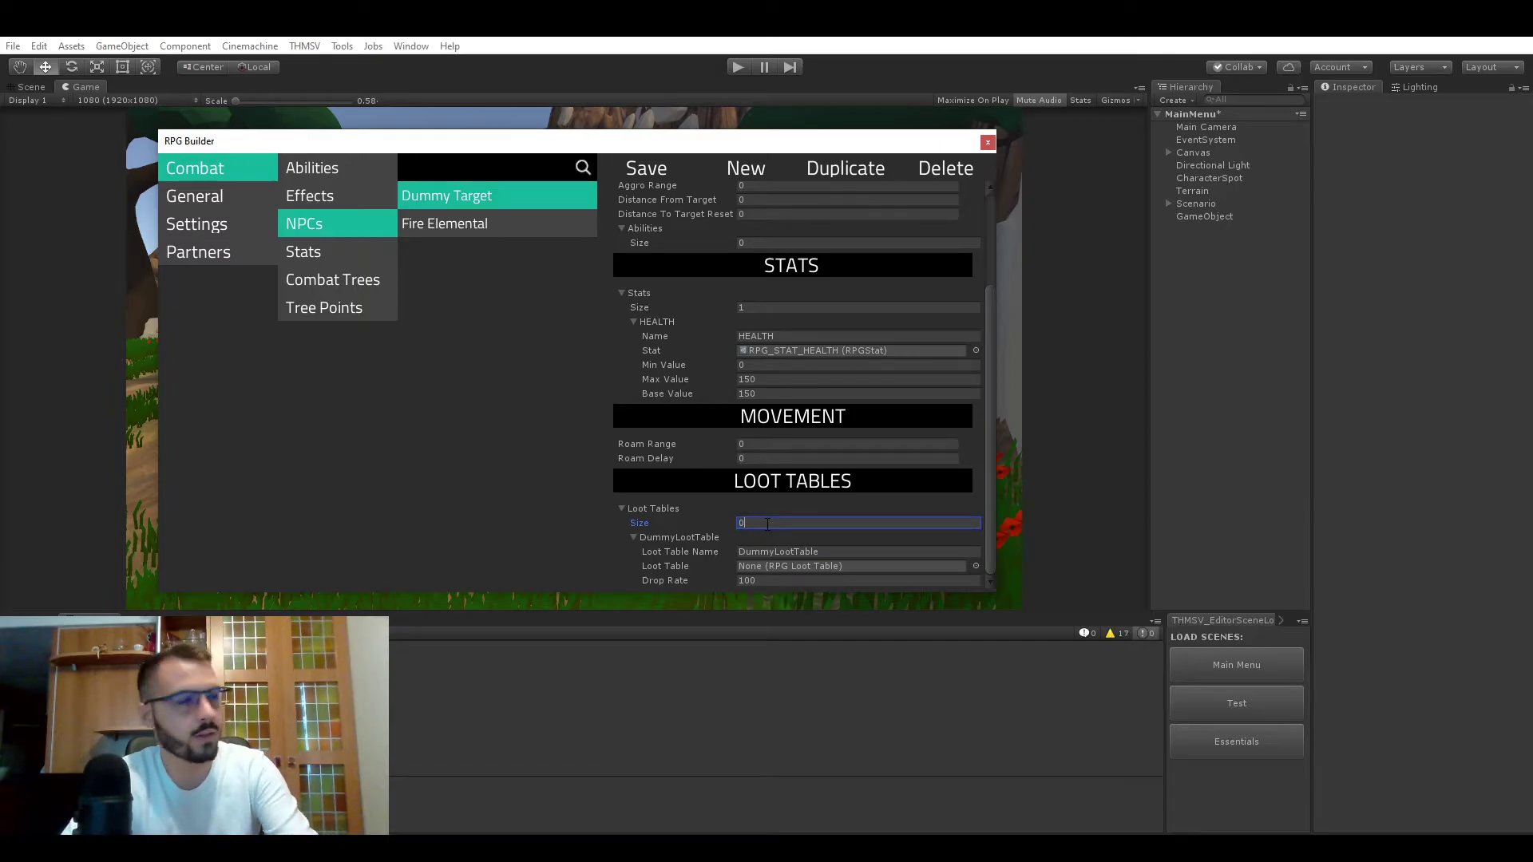
pyautogui.write('0')
pyautogui.press('Return')
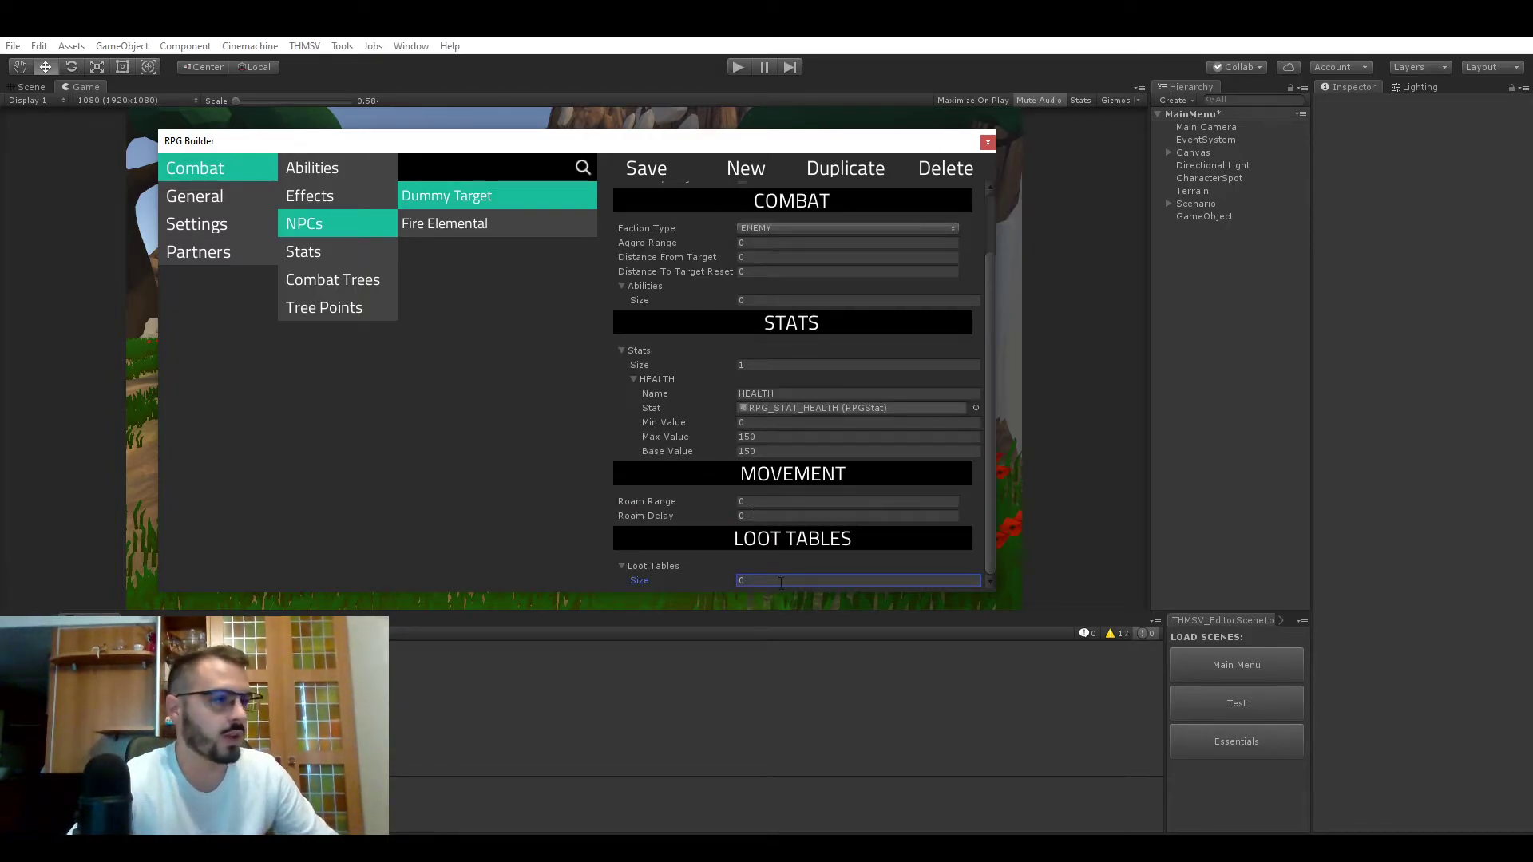
pyautogui.write('2')
pyautogui.press('Return')
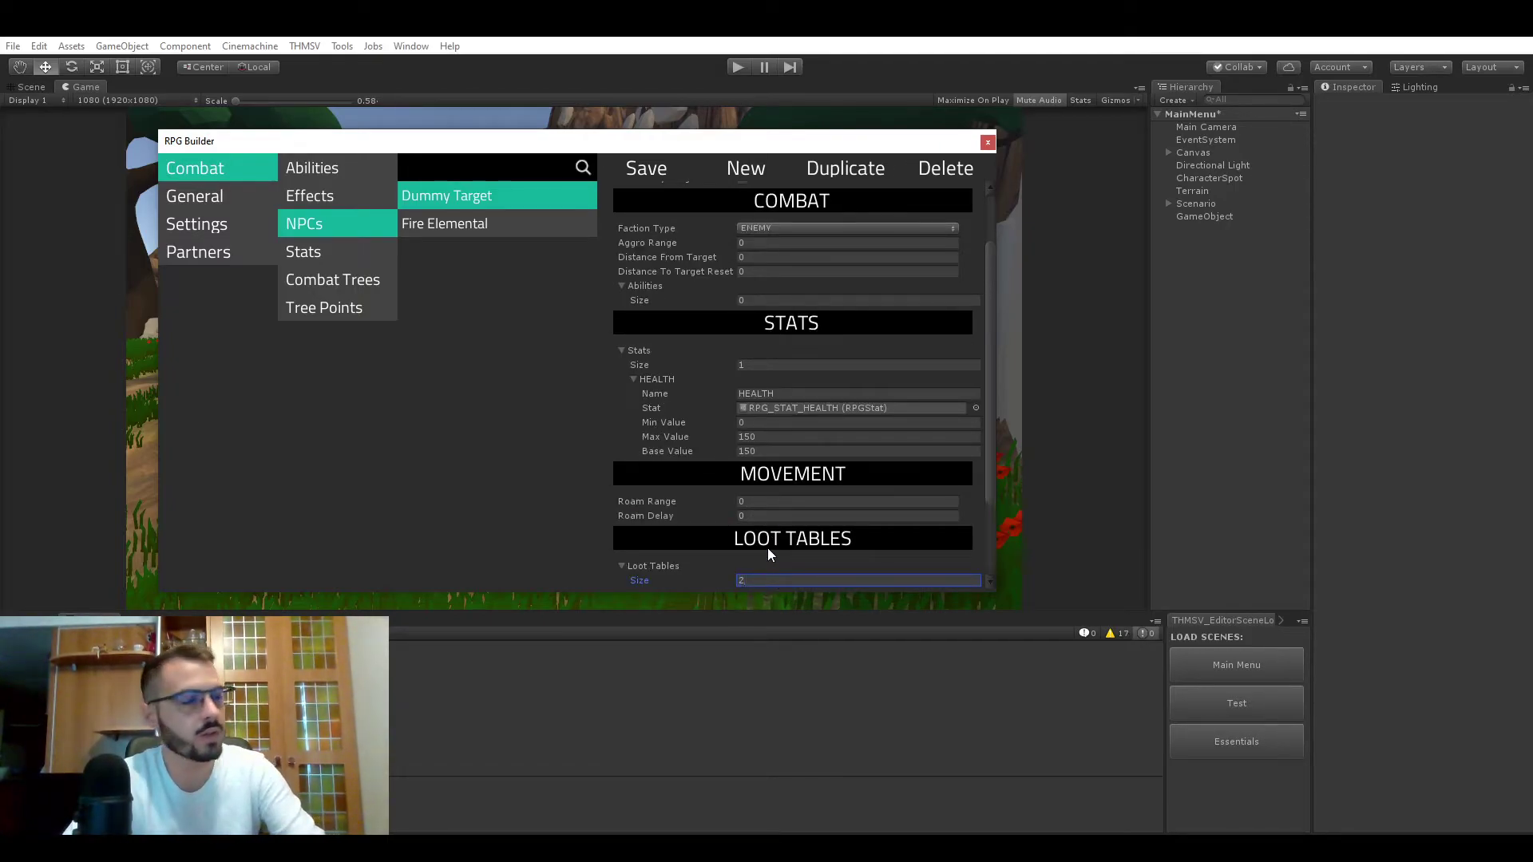
pyautogui.scroll(-3, 768, 550)
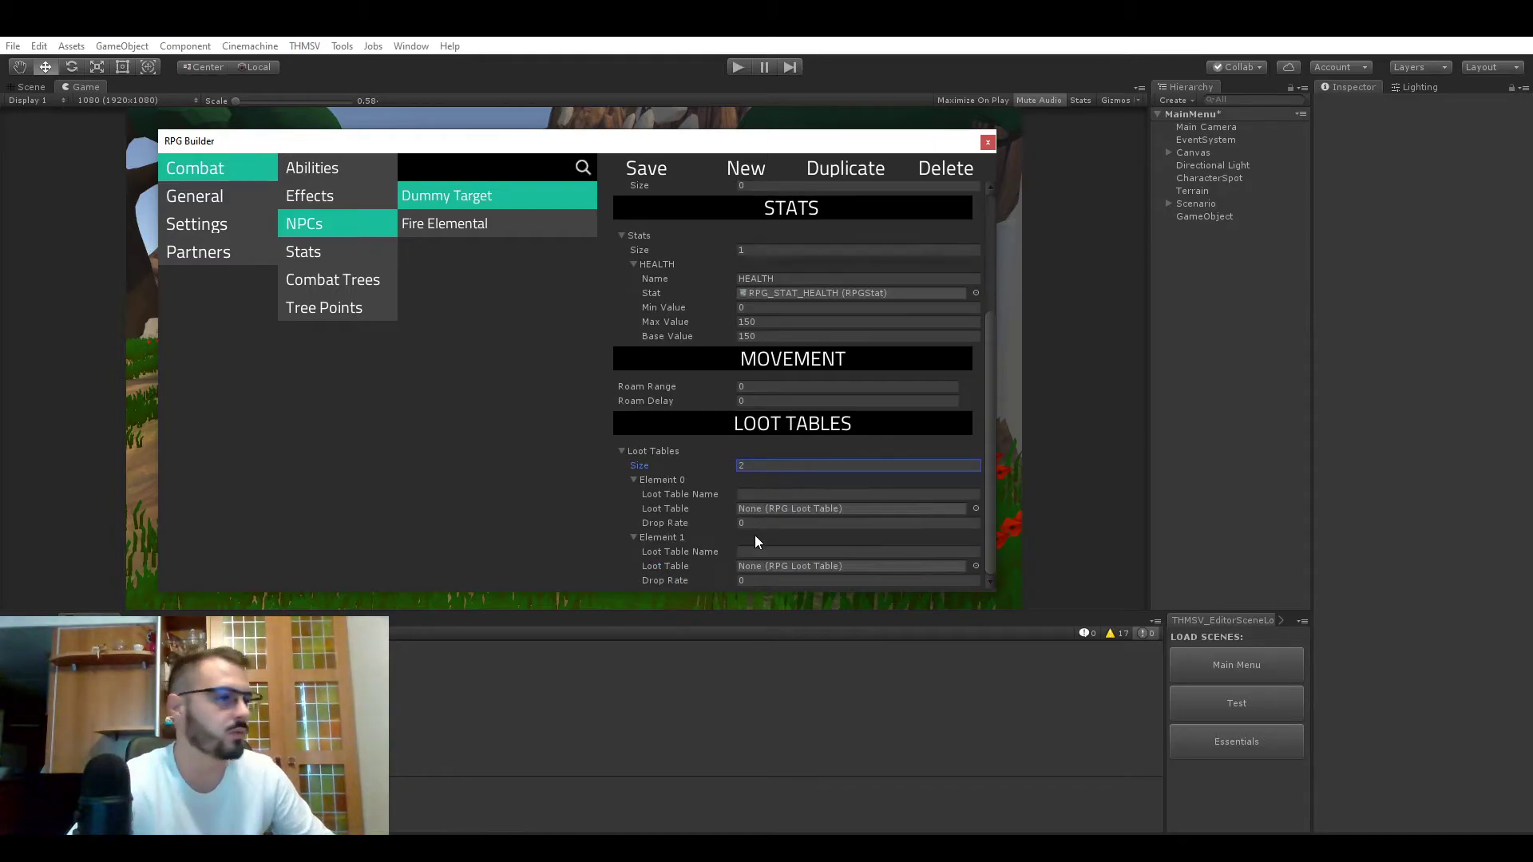
# Step: Assign VideoTable1 to Dummy Target's first loot table entry with a drop rate of 50
pyautogui.click(976, 510)
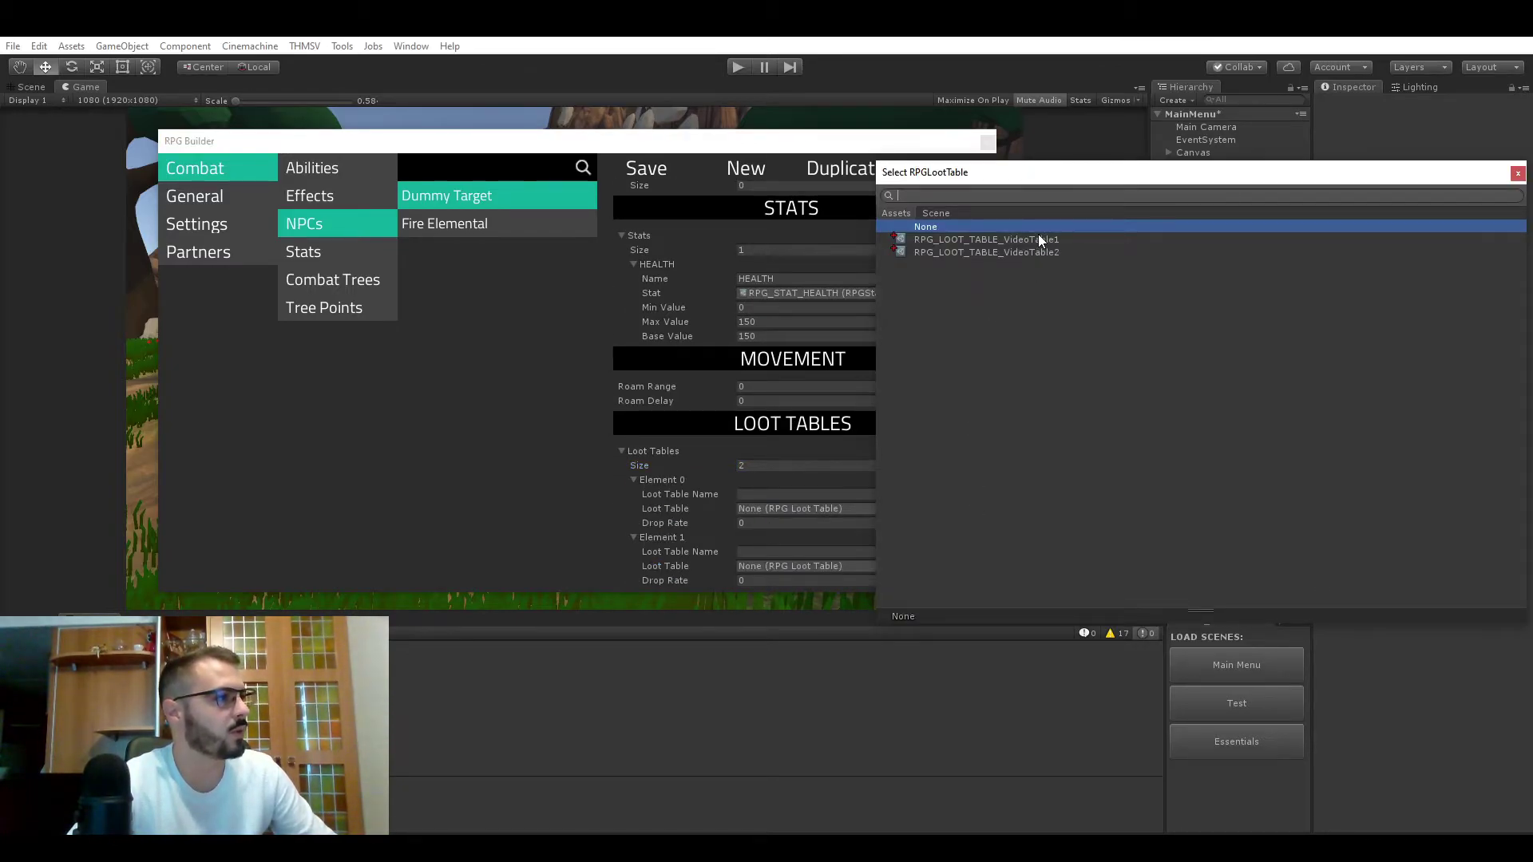
pyautogui.doubleClick(1031, 239)
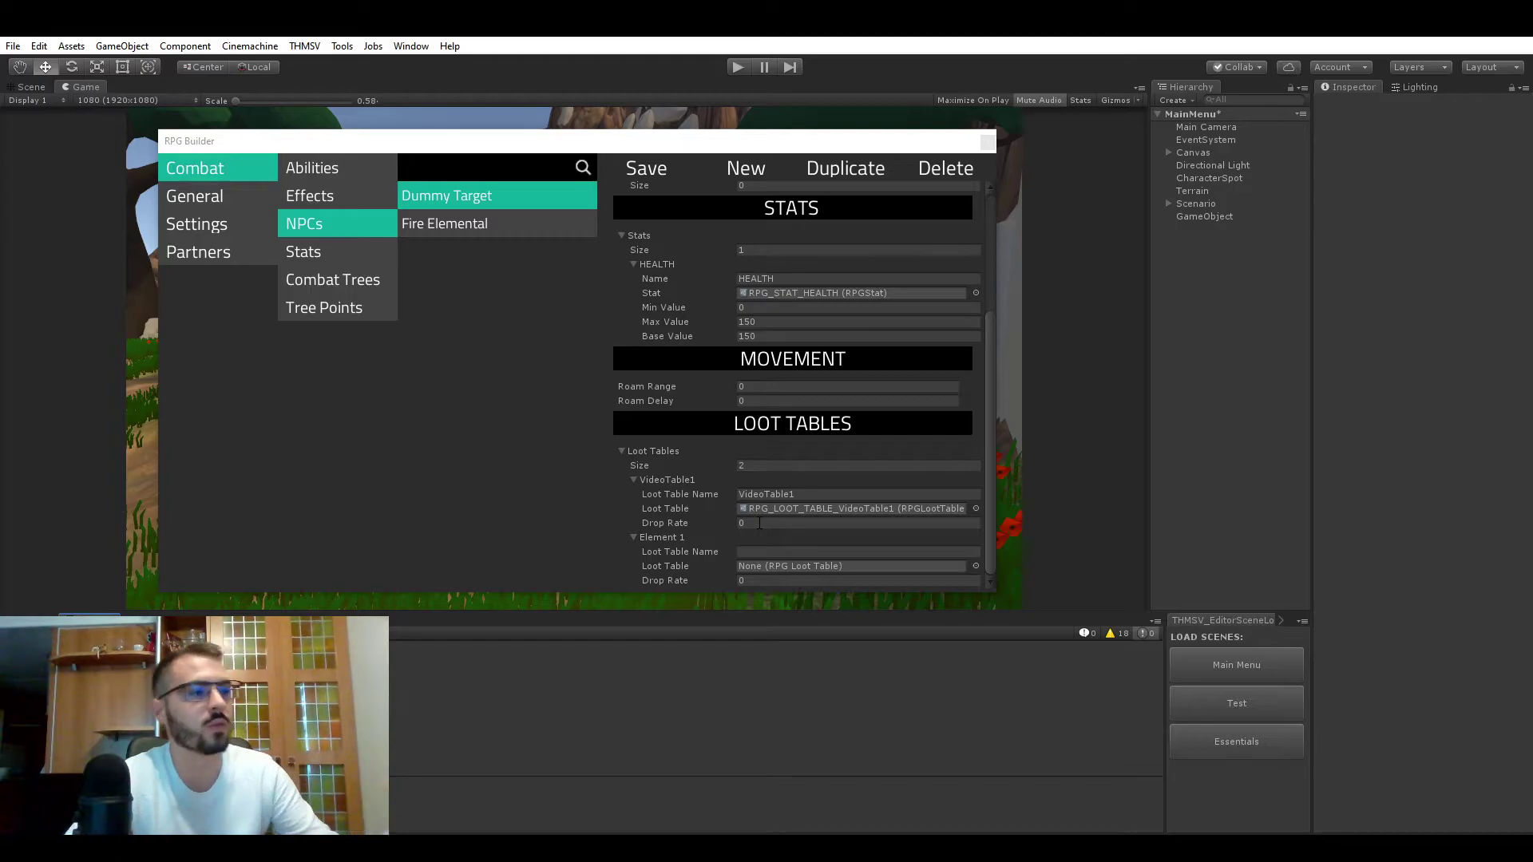
pyautogui.click(759, 523)
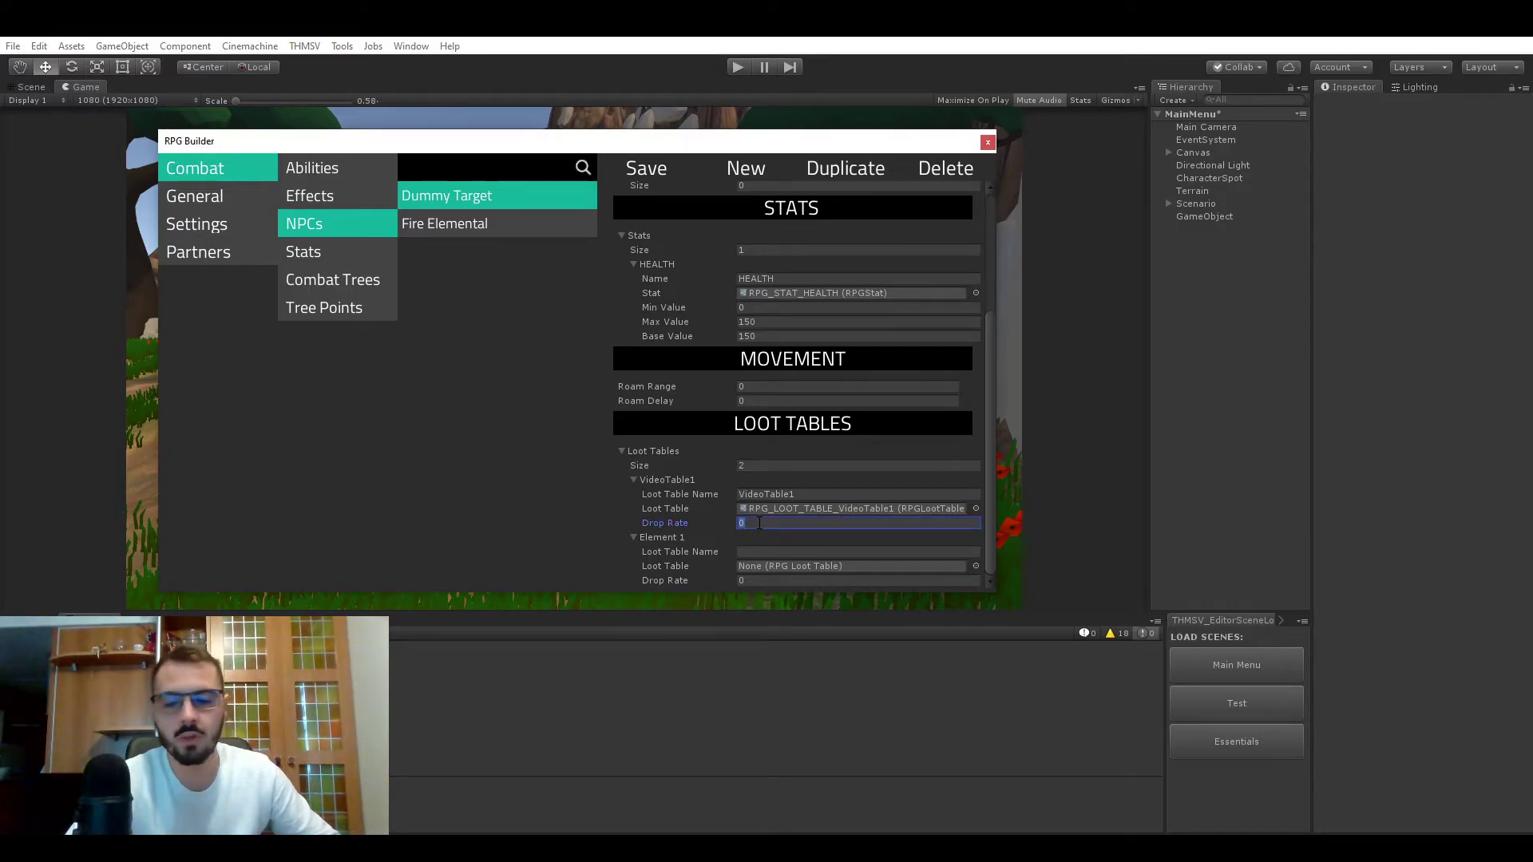
pyautogui.write('100')
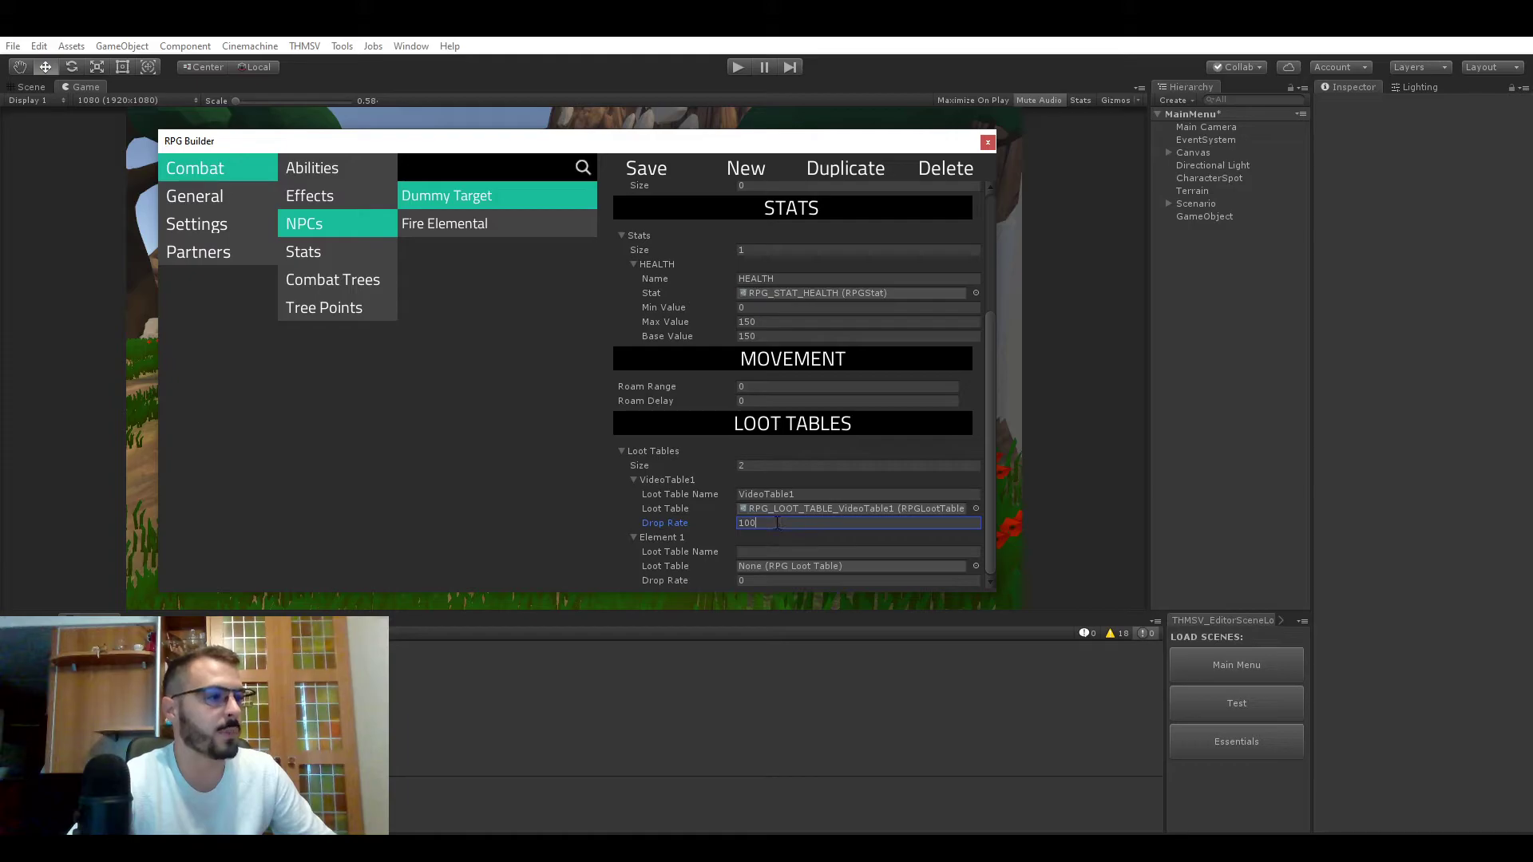
pyautogui.press('BackSpace')
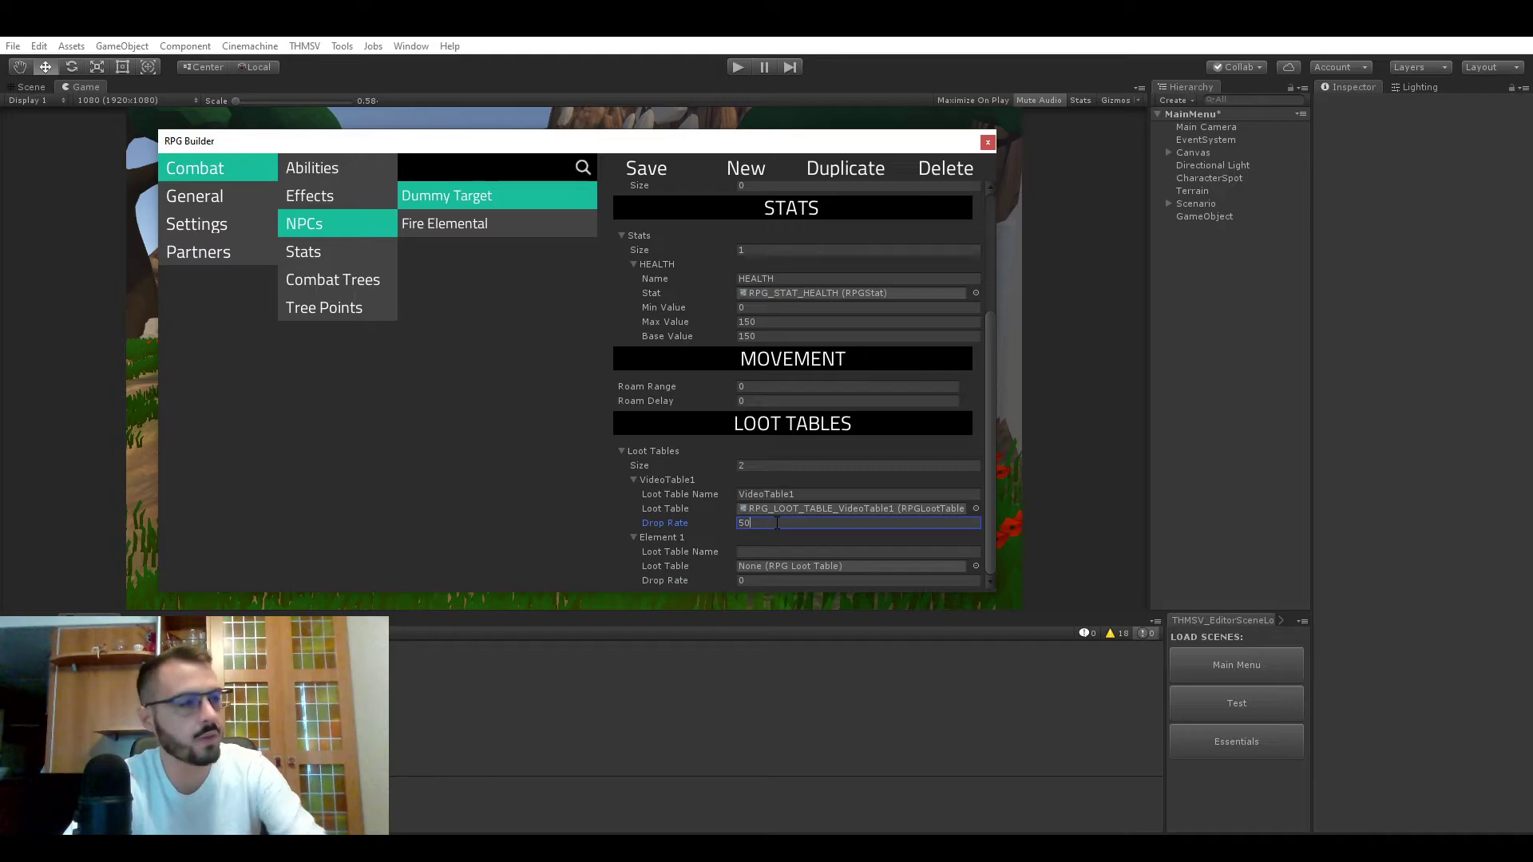
# Step: Assign VideoTable2 to Dummy Target's second loot table entry with a drop rate of 100, and save the NPC
pyautogui.click(772, 581)
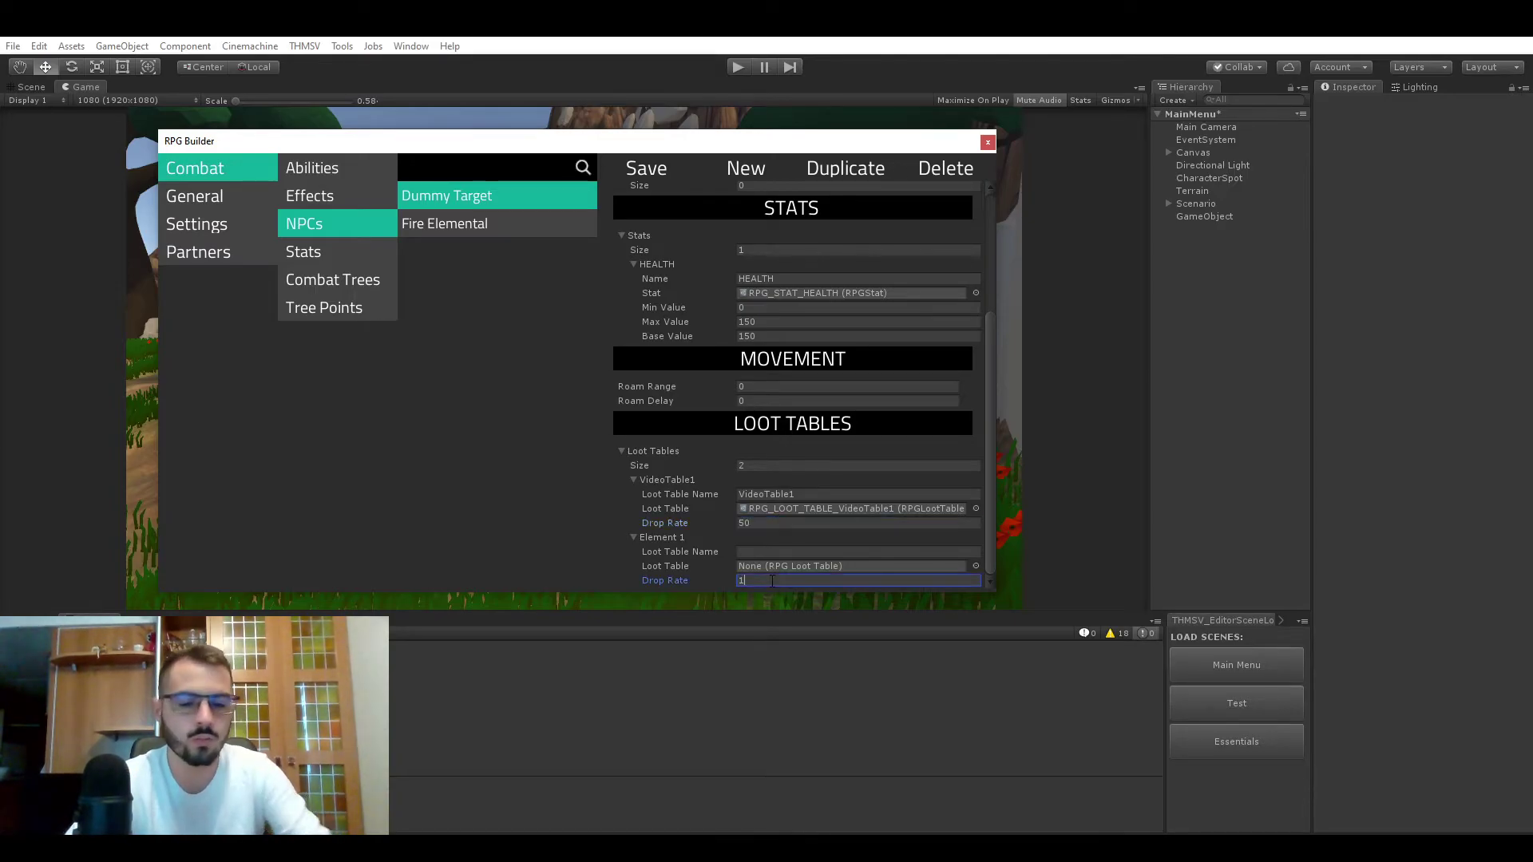
pyautogui.click(976, 566)
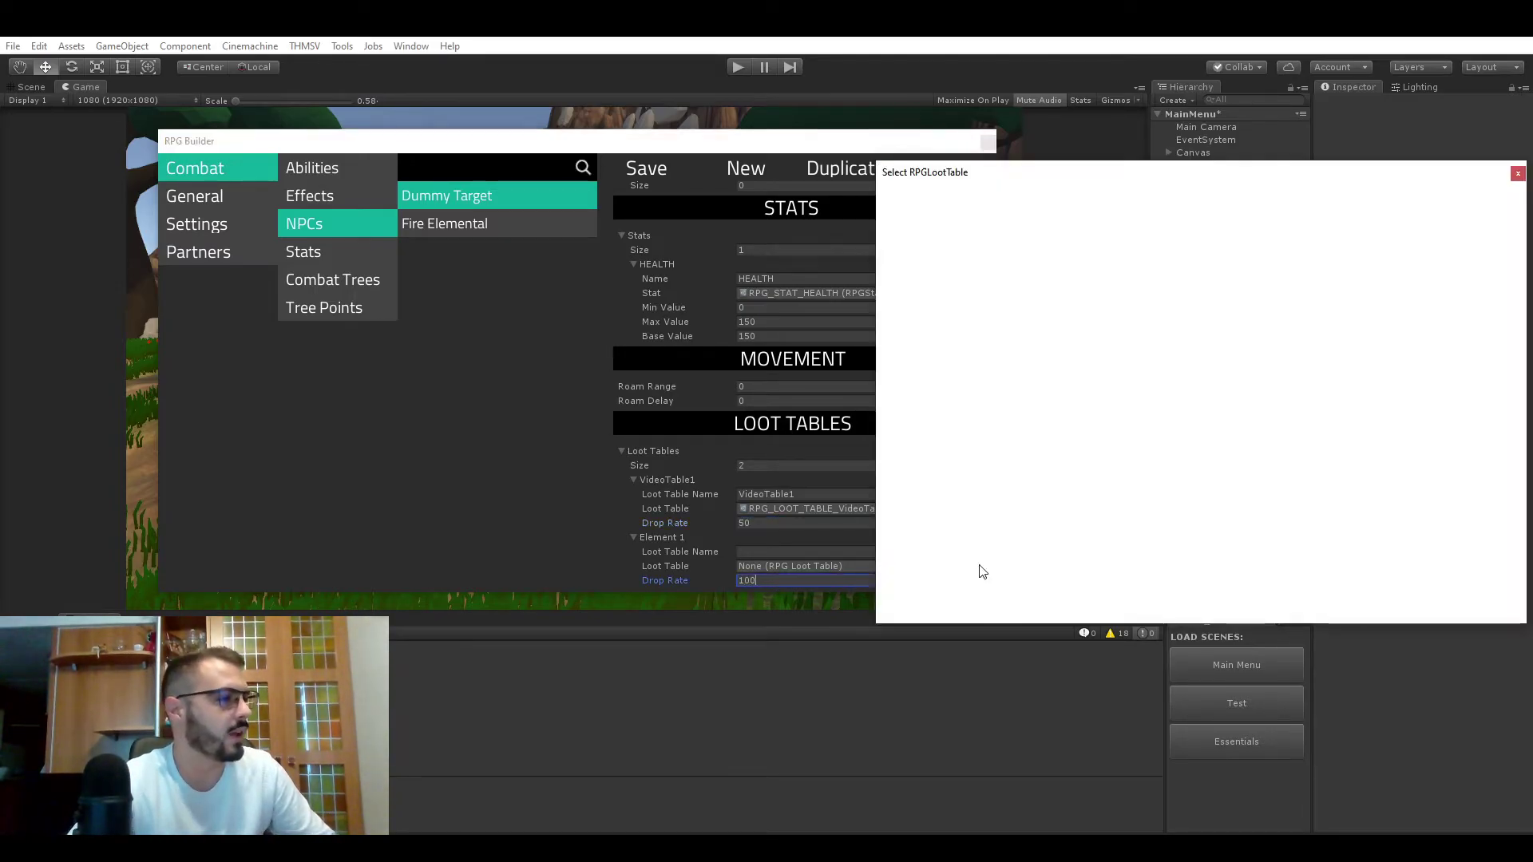
pyautogui.doubleClick(971, 250)
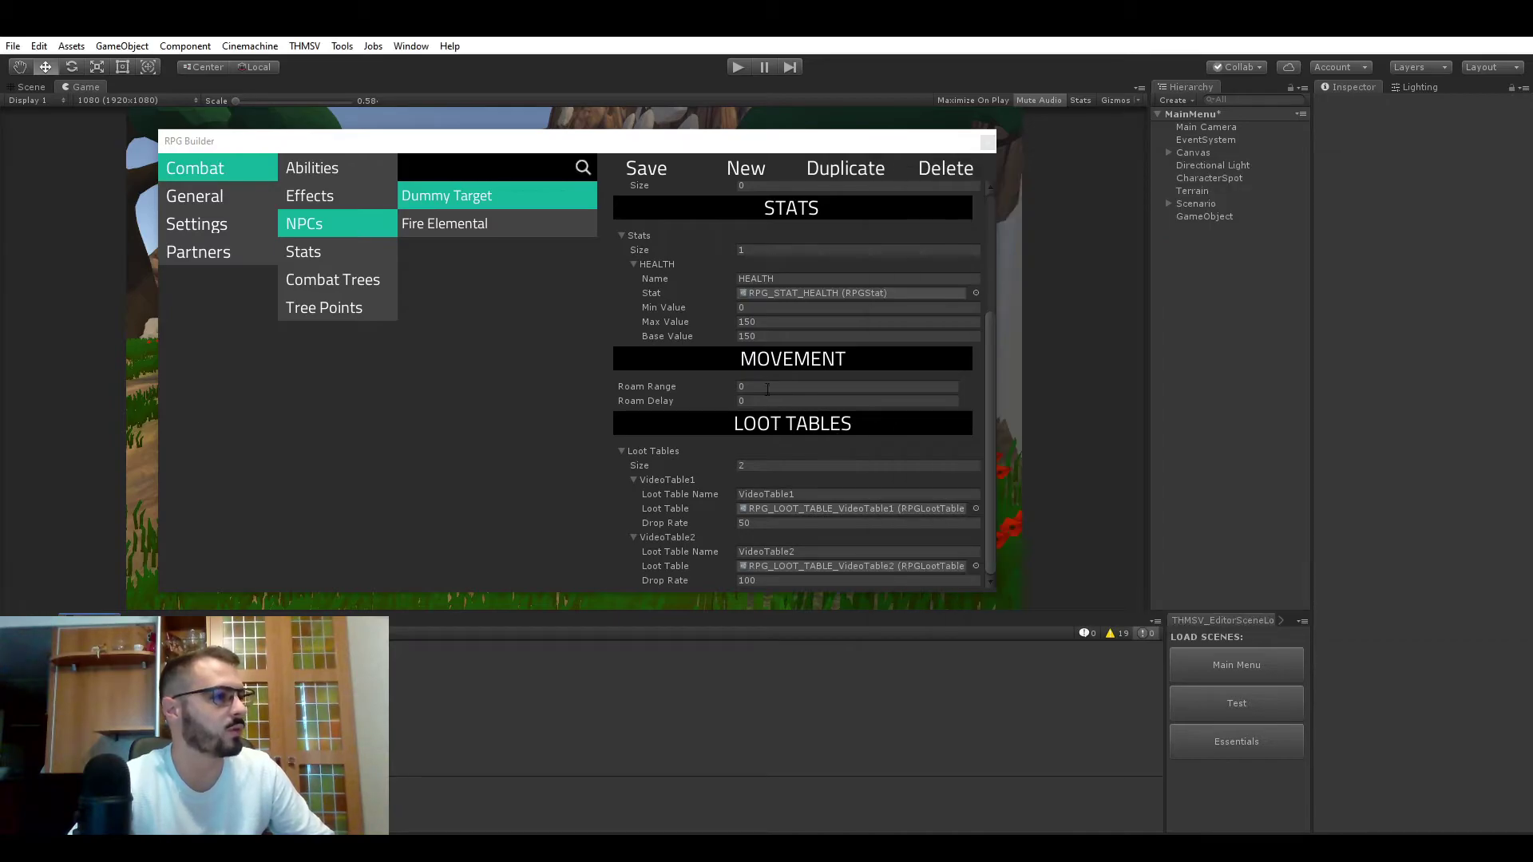
pyautogui.click(664, 170)
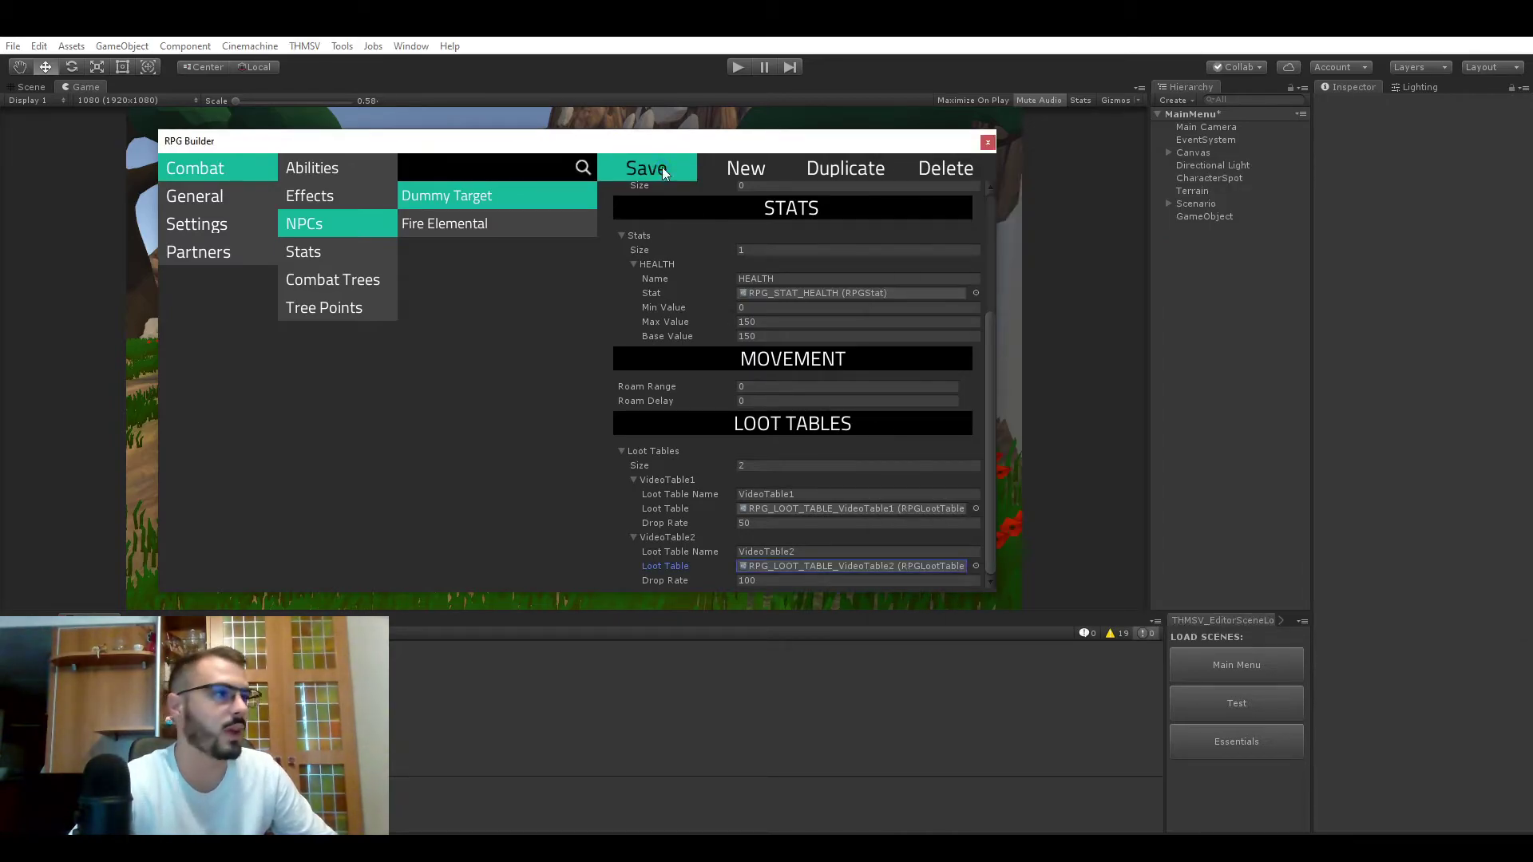
# Step: Close the RPG Builder window and run the game with a new Human Mage character named MageTest
pyautogui.click(987, 142)
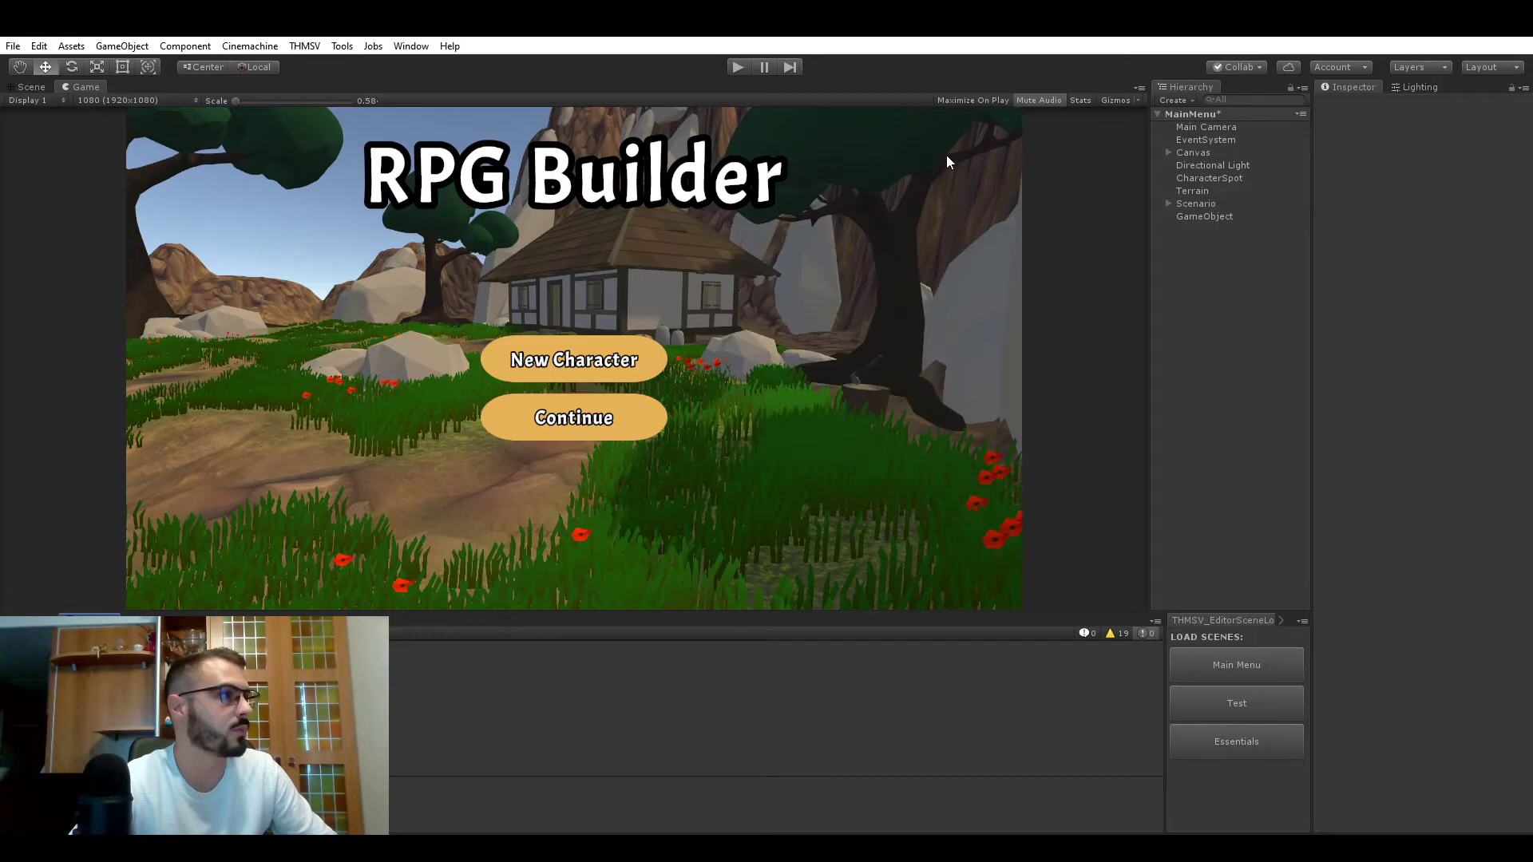
pyautogui.click(745, 66)
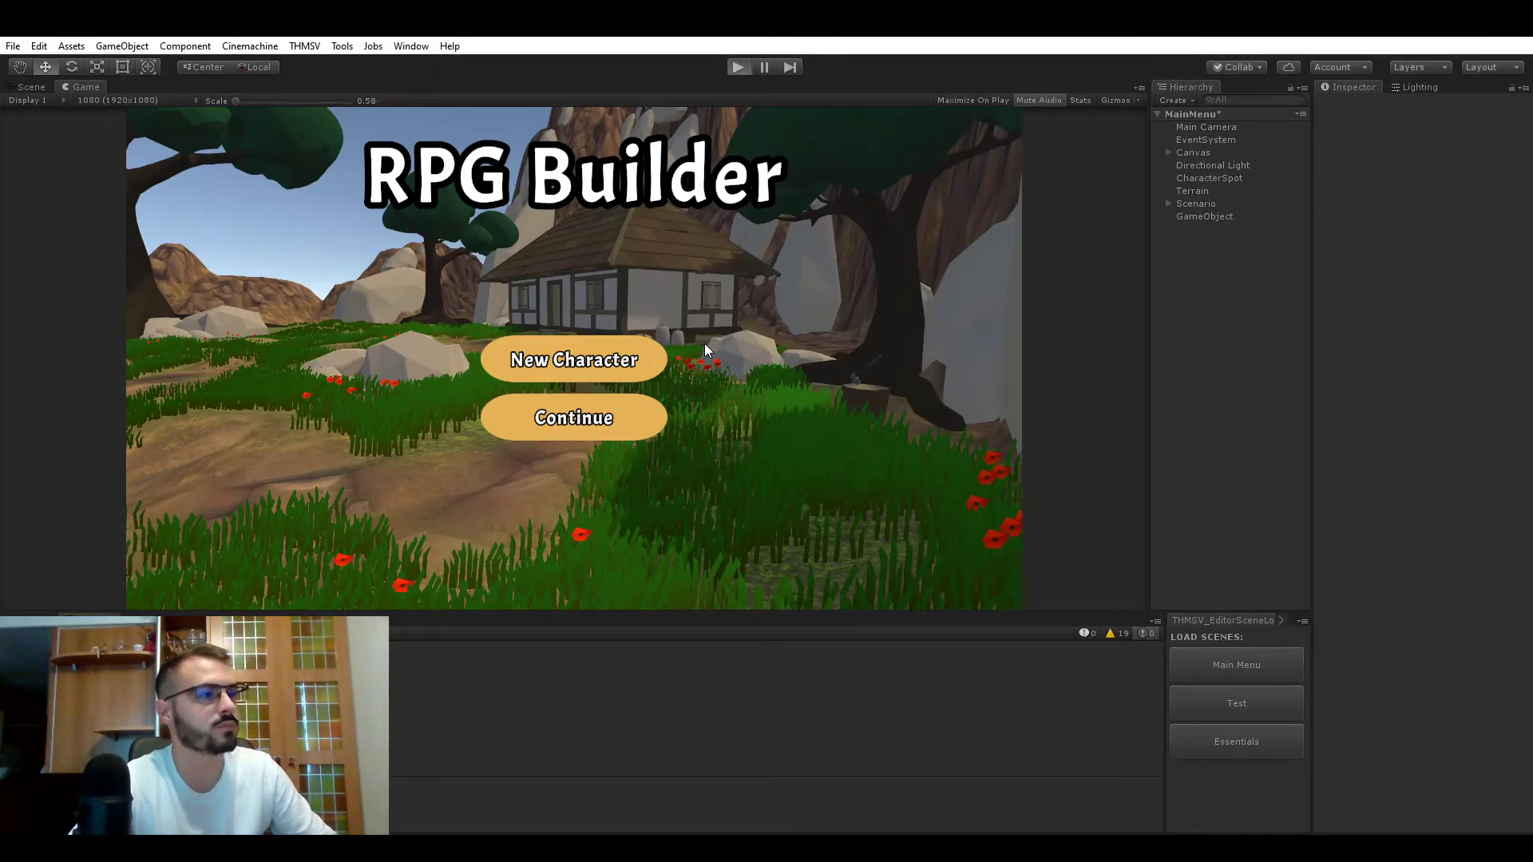
pyautogui.click(594, 357)
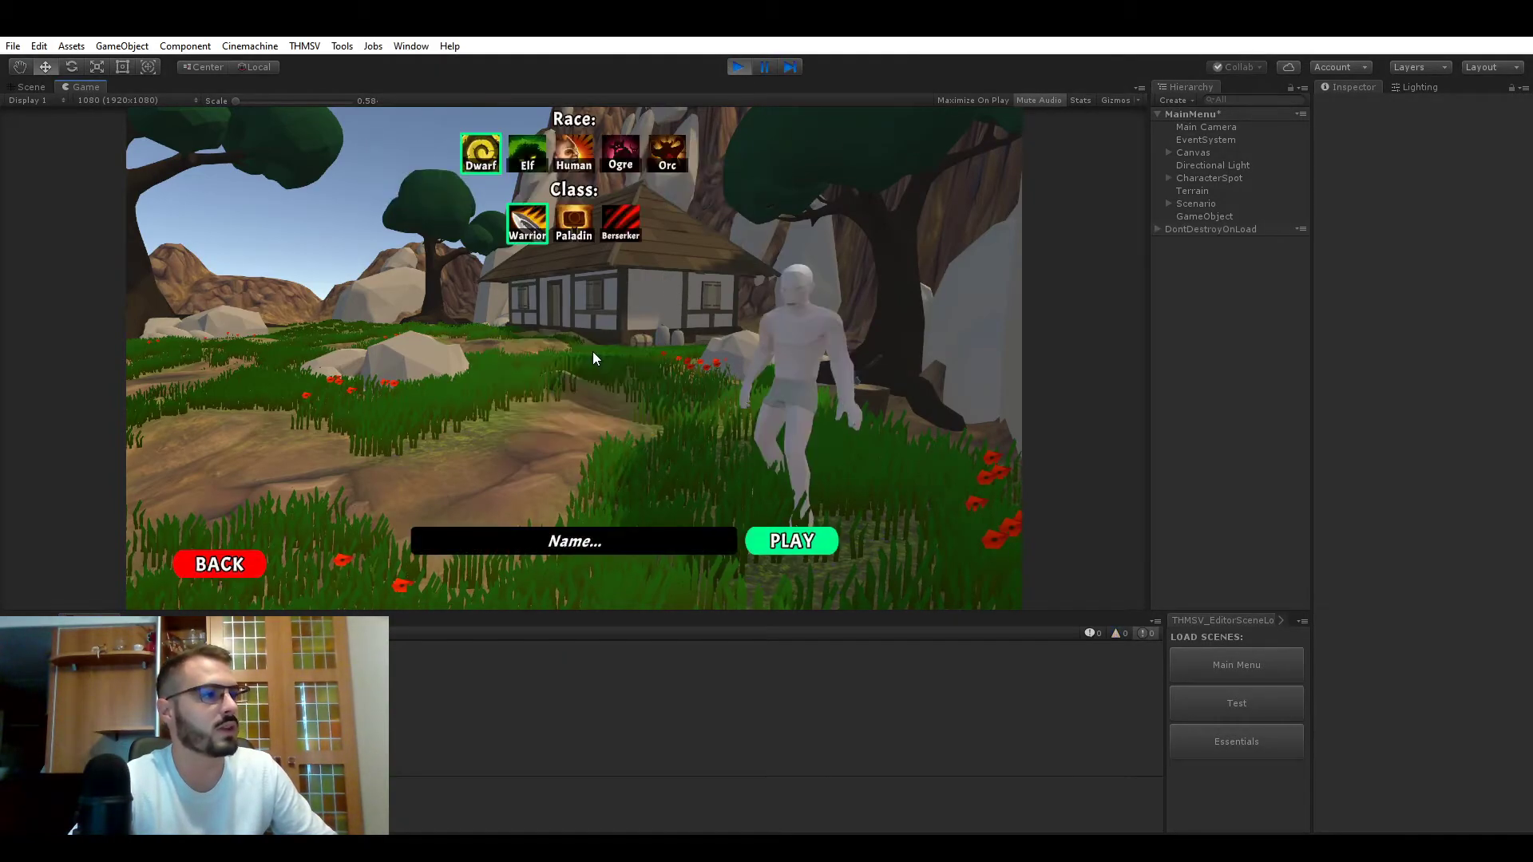
pyautogui.click(570, 540)
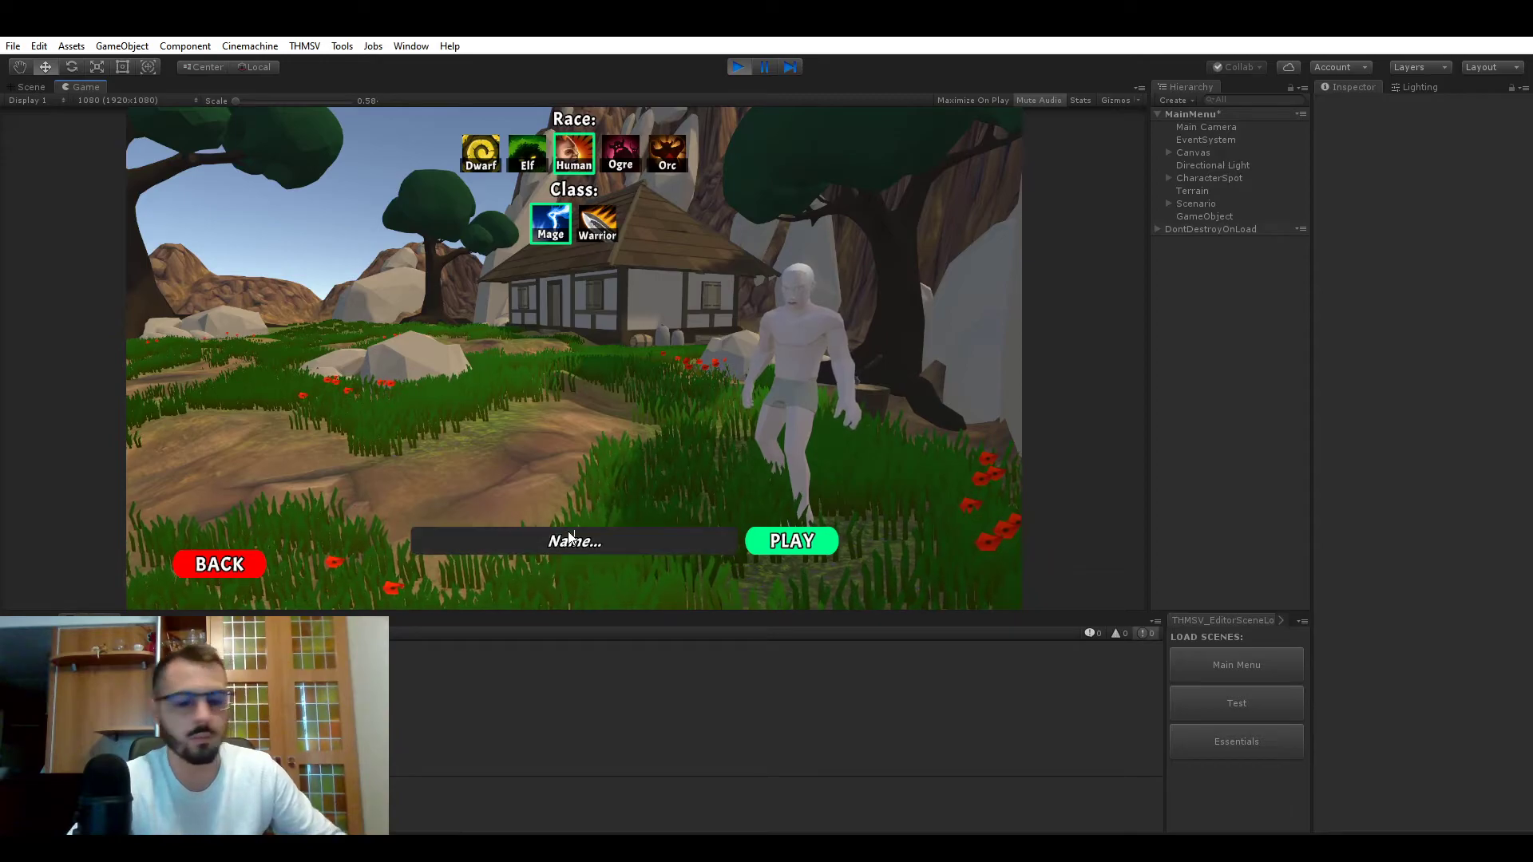
pyautogui.write('MageTest')
pyautogui.click(794, 542)
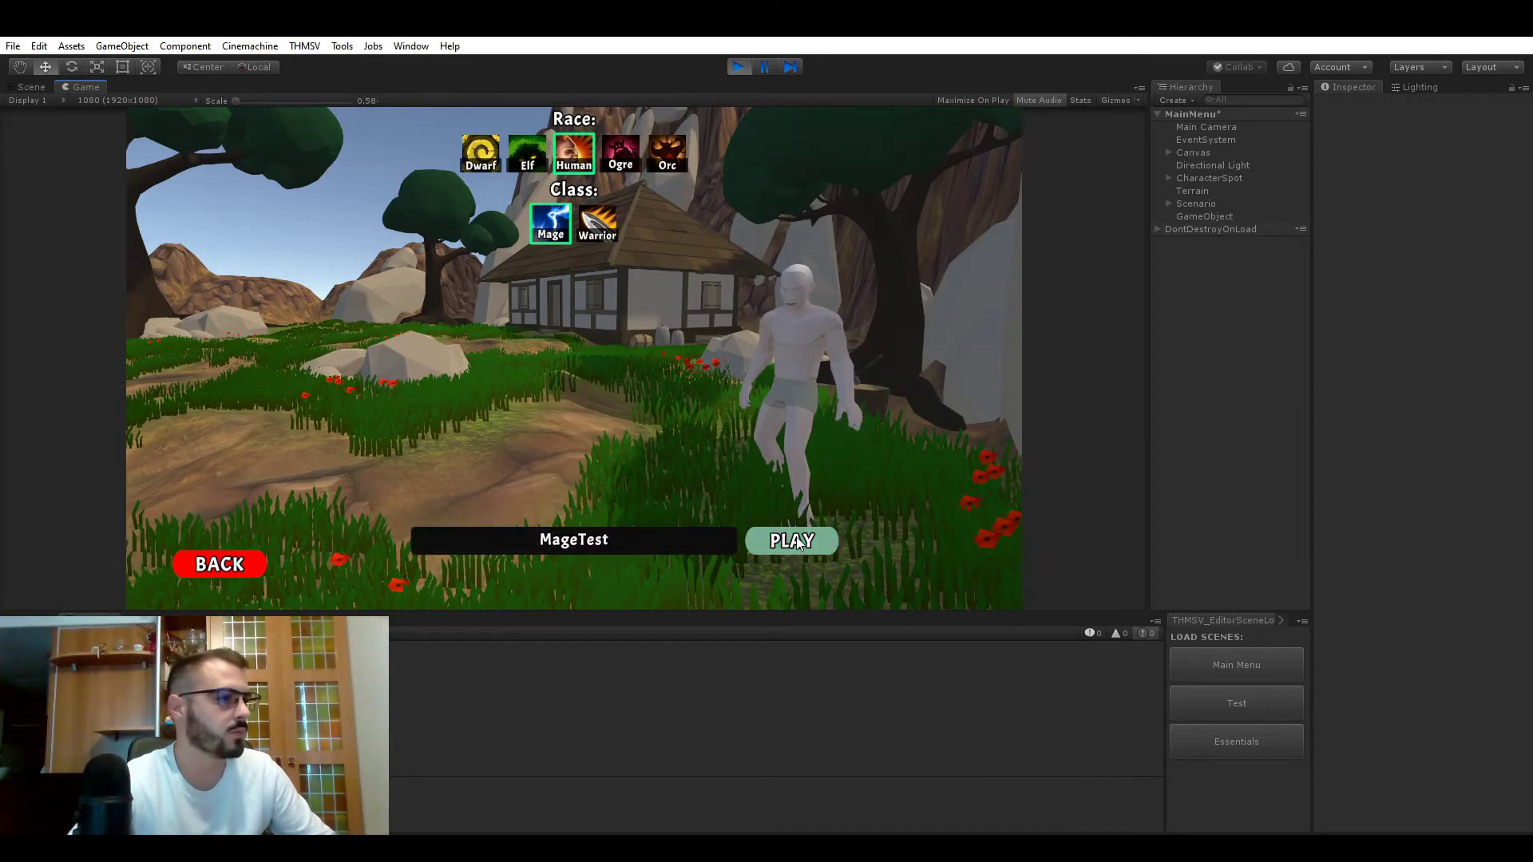
# Step: Spend mage points on the Fireball ability in the combat tree and assign it to action slot Q
pyautogui.click(986, 599)
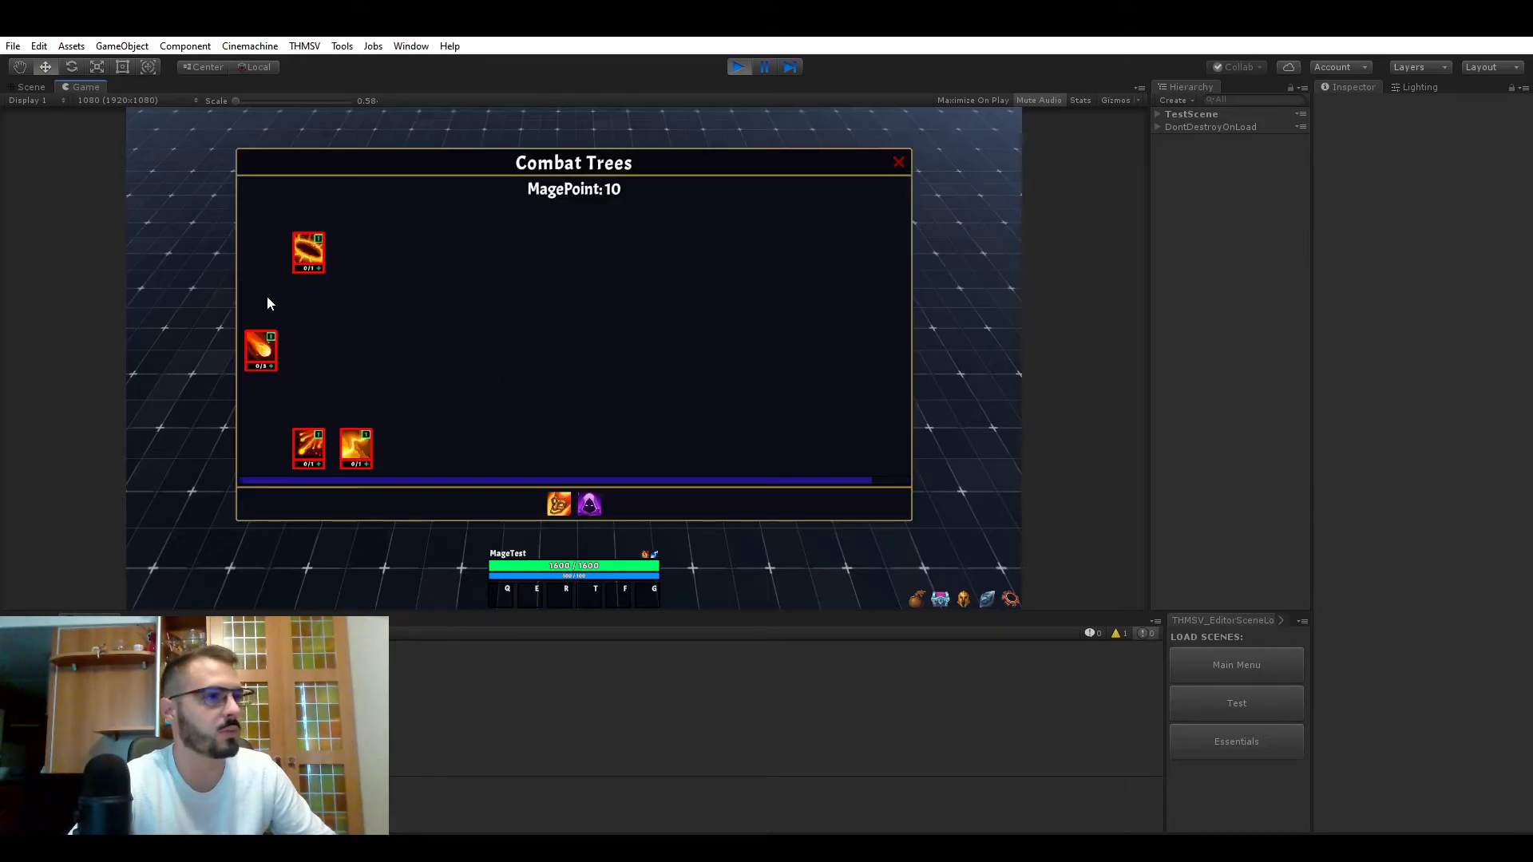
pyautogui.click(271, 366)
pyautogui.click(272, 366)
pyautogui.click(272, 366)
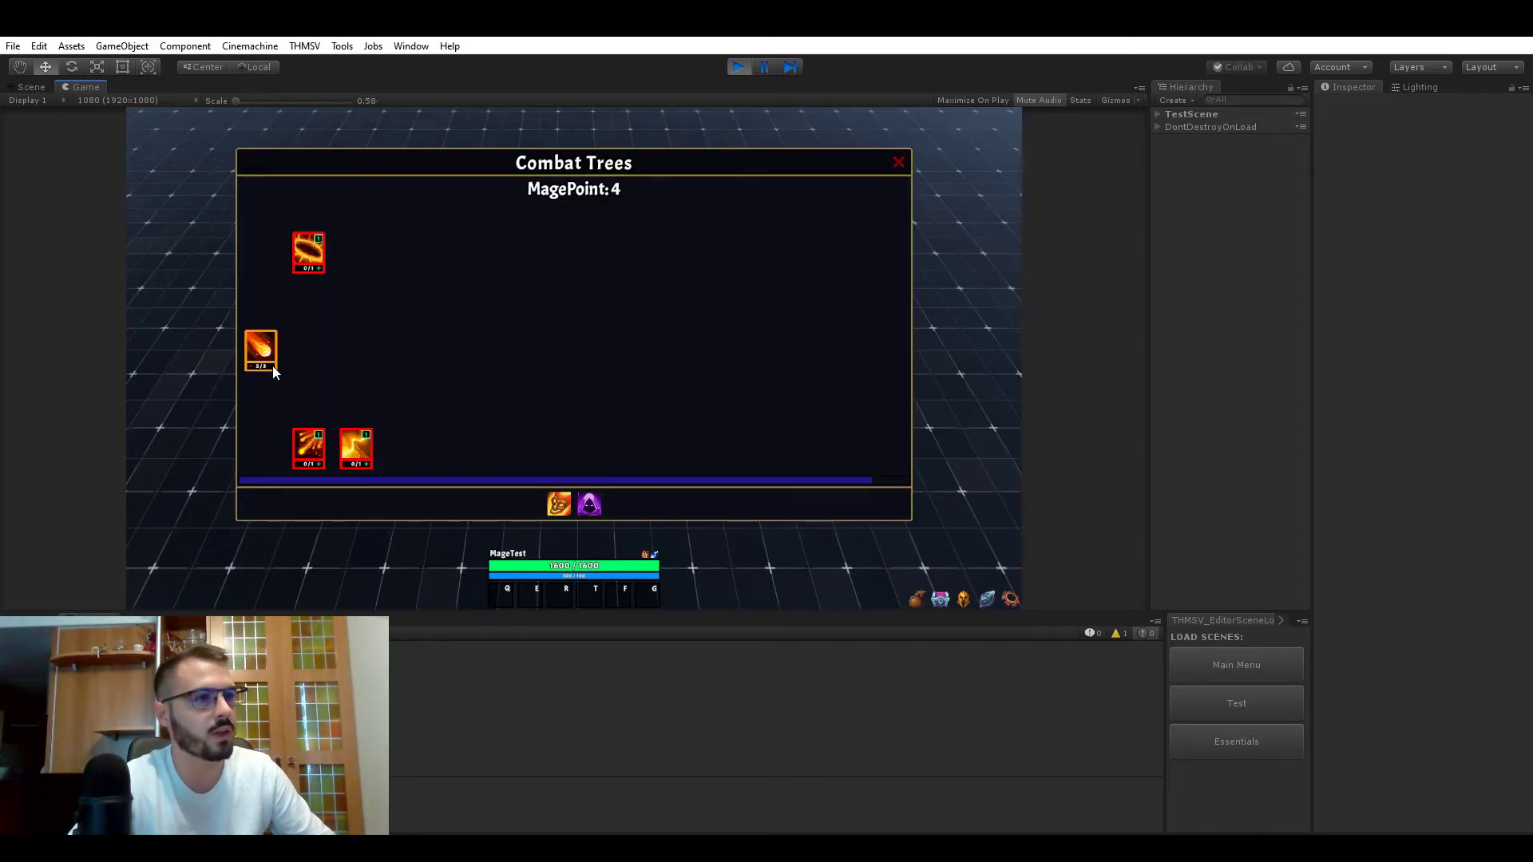
pyautogui.moveTo(261, 351); pyautogui.dragTo(502, 604)
pyautogui.click(898, 162)
# Step: Move the character to the group of Dummy Targets and kill the nearest one with Fireball
pyautogui.click(910, 336)
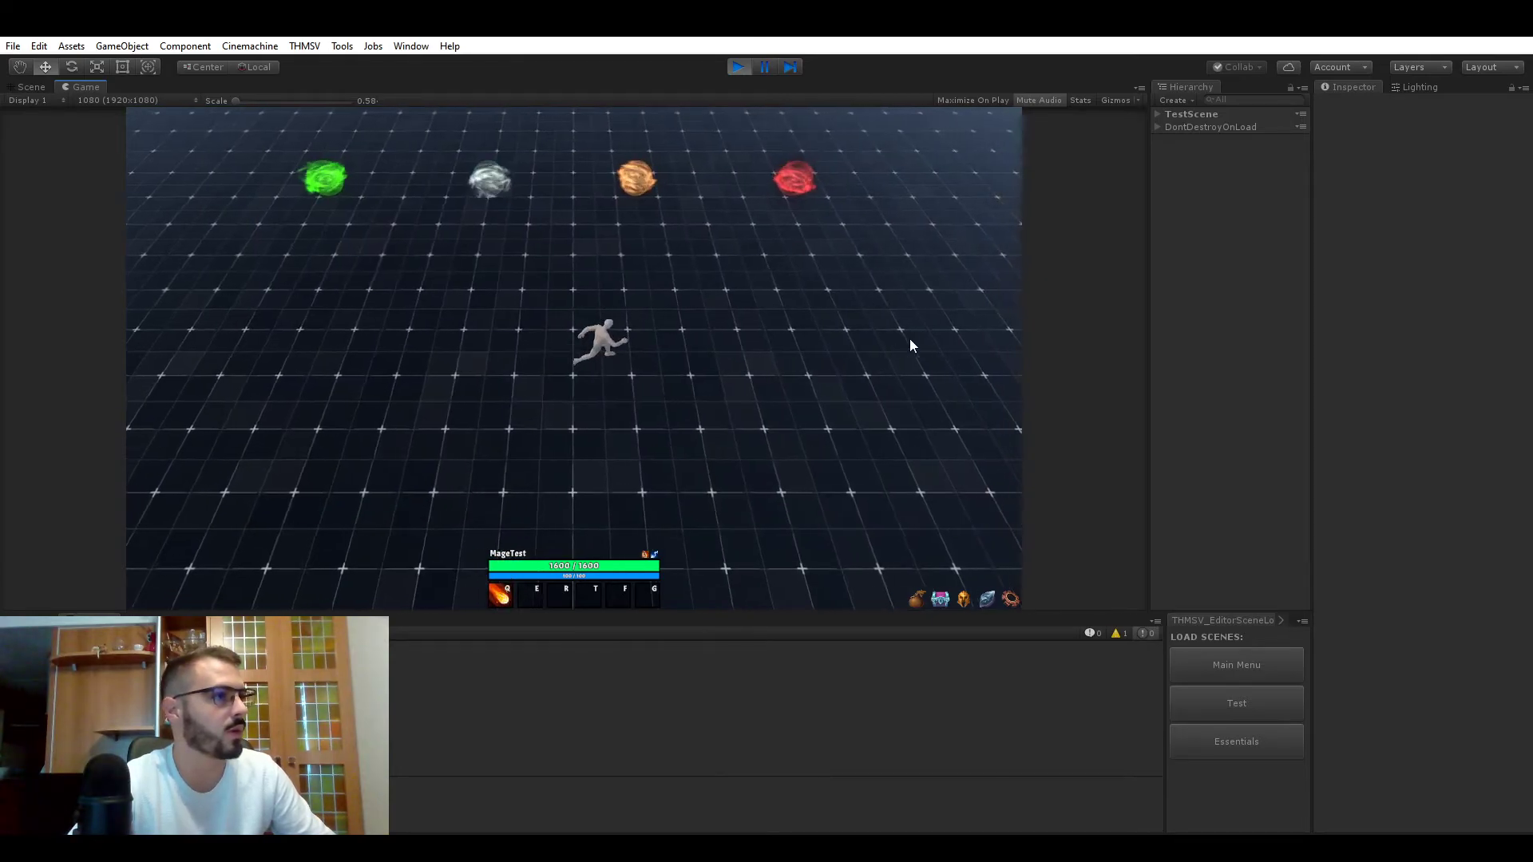
pyautogui.click(554, 130)
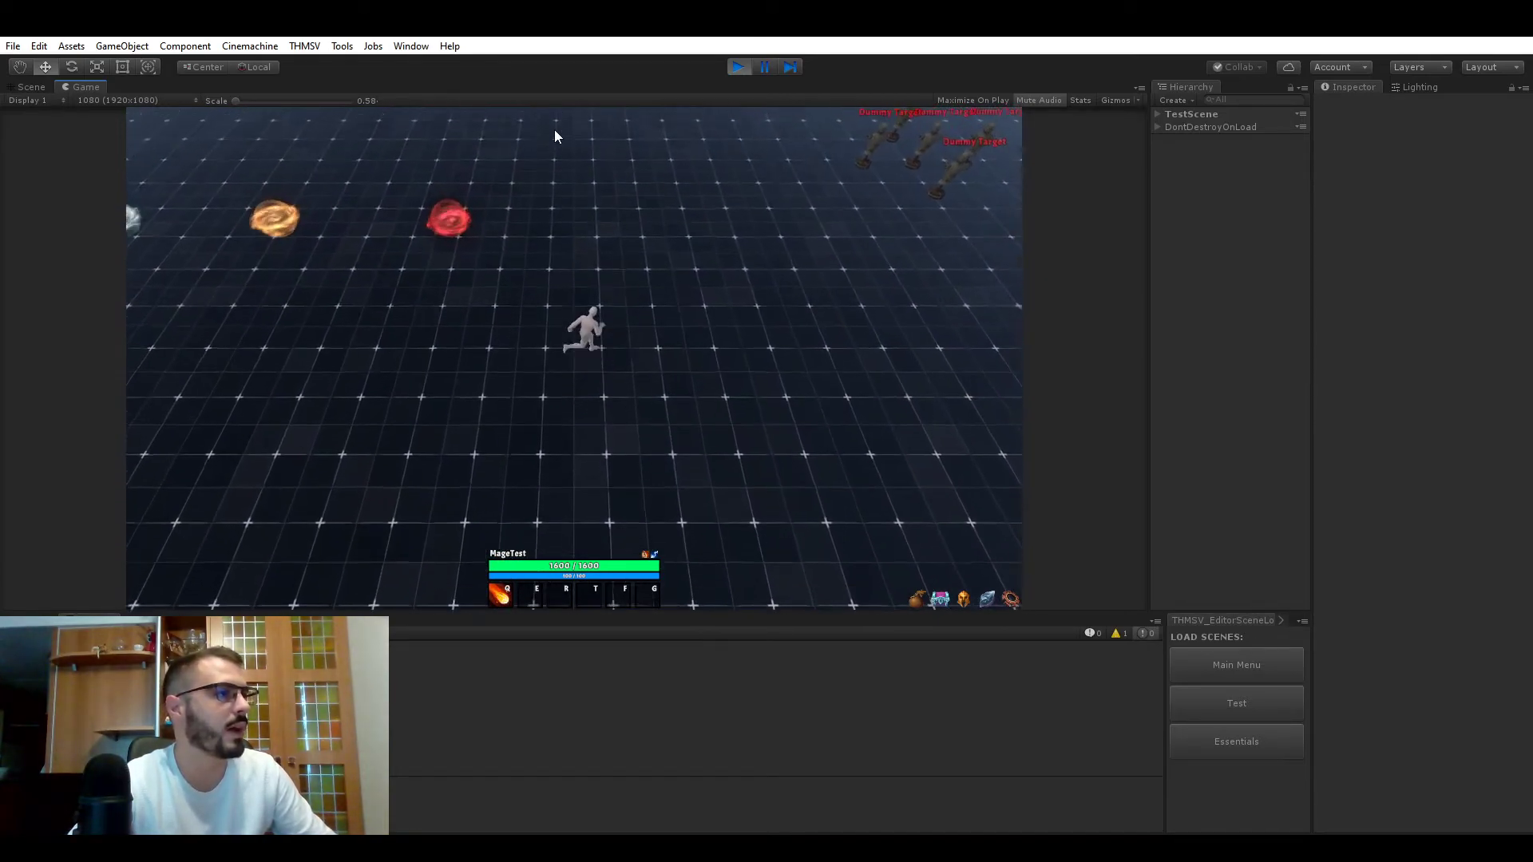
pyautogui.click(914, 366)
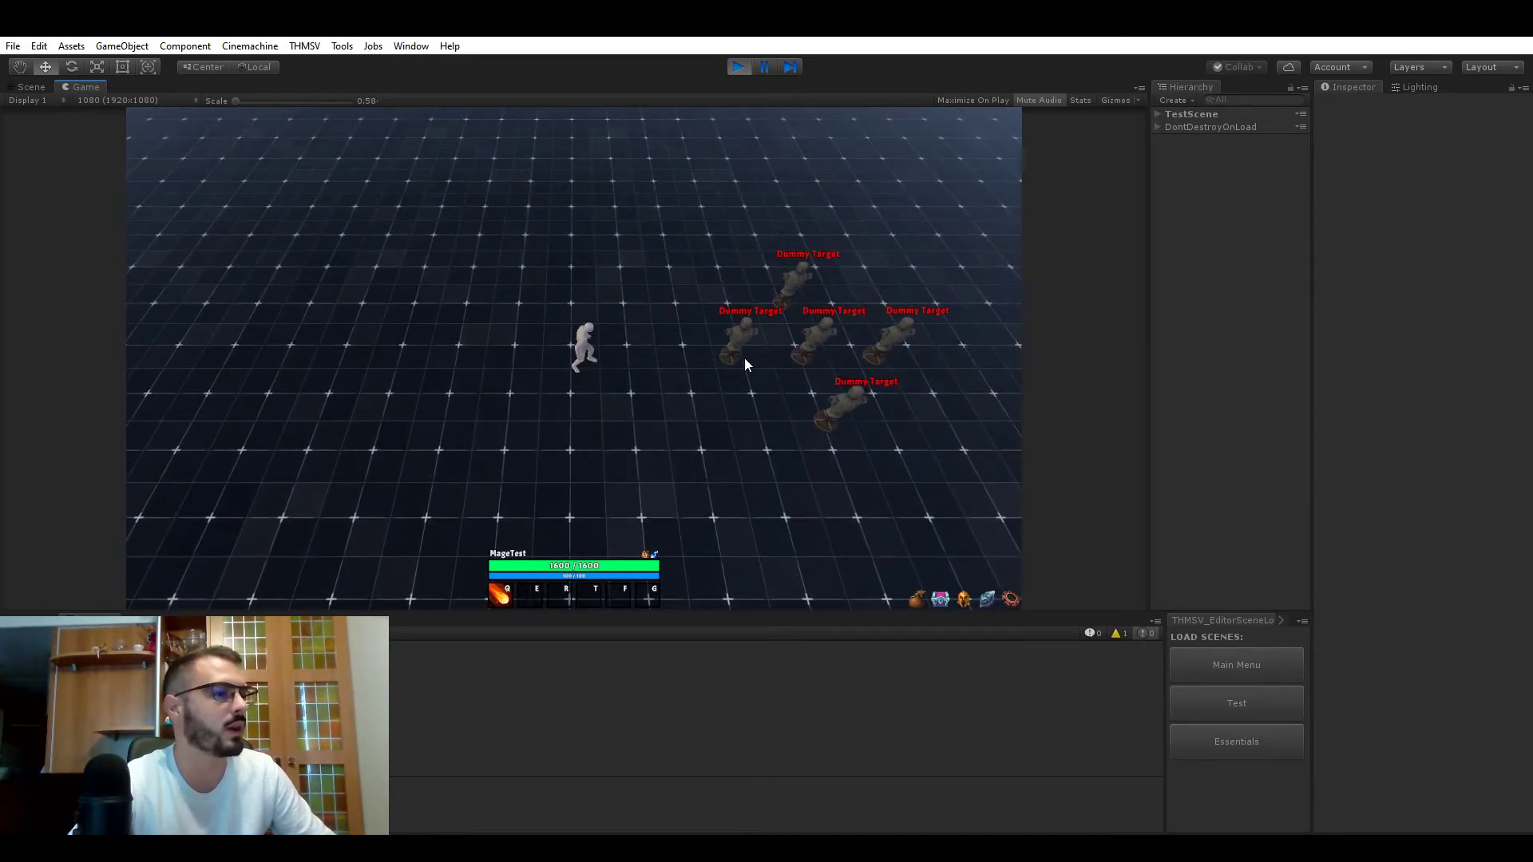
pyautogui.click(744, 358)
pyautogui.press('q')
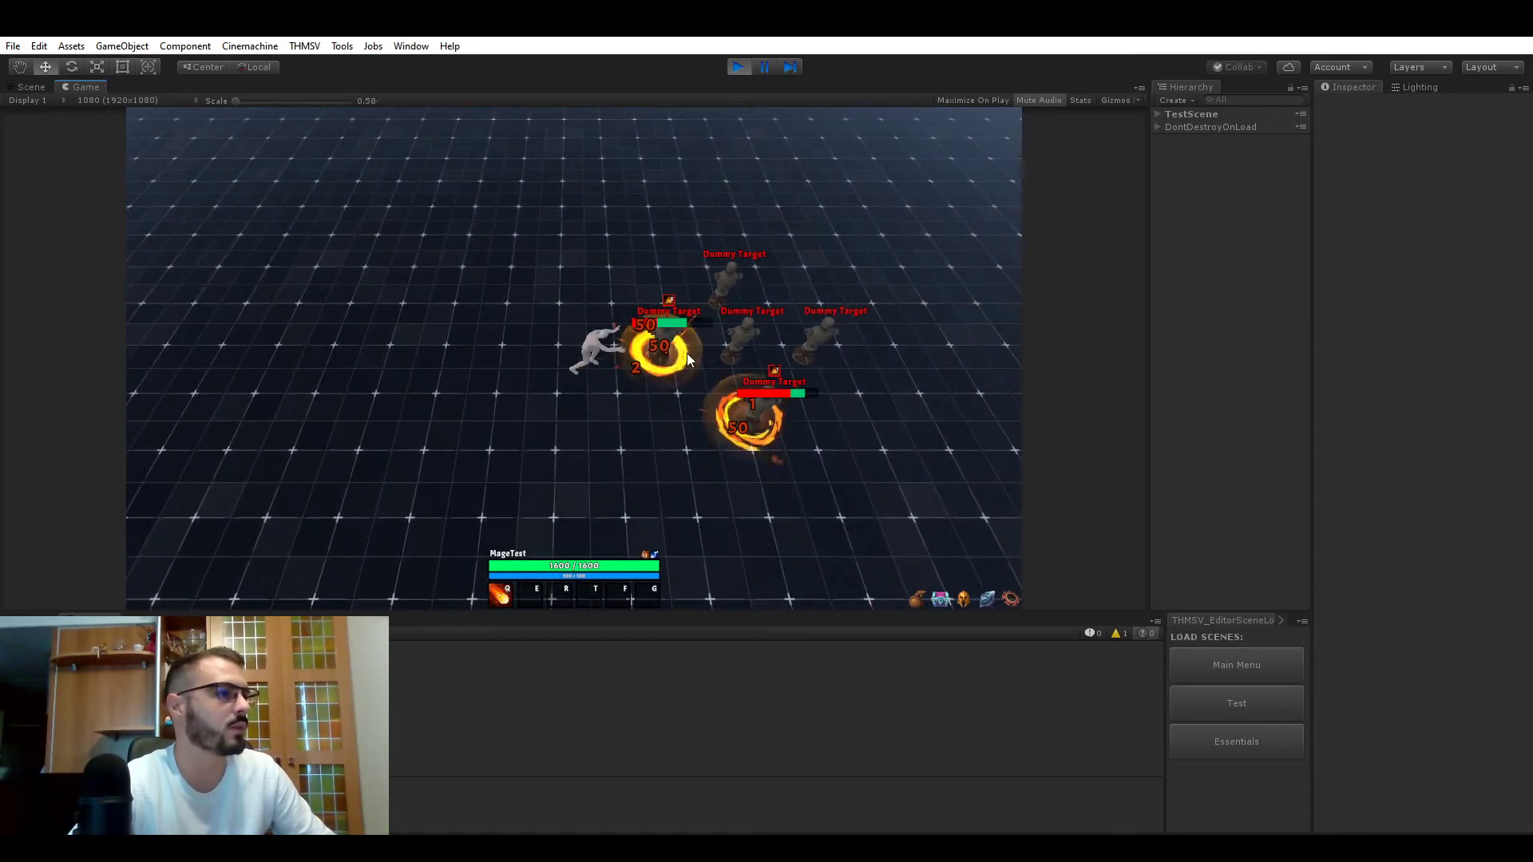
pyautogui.press('q')
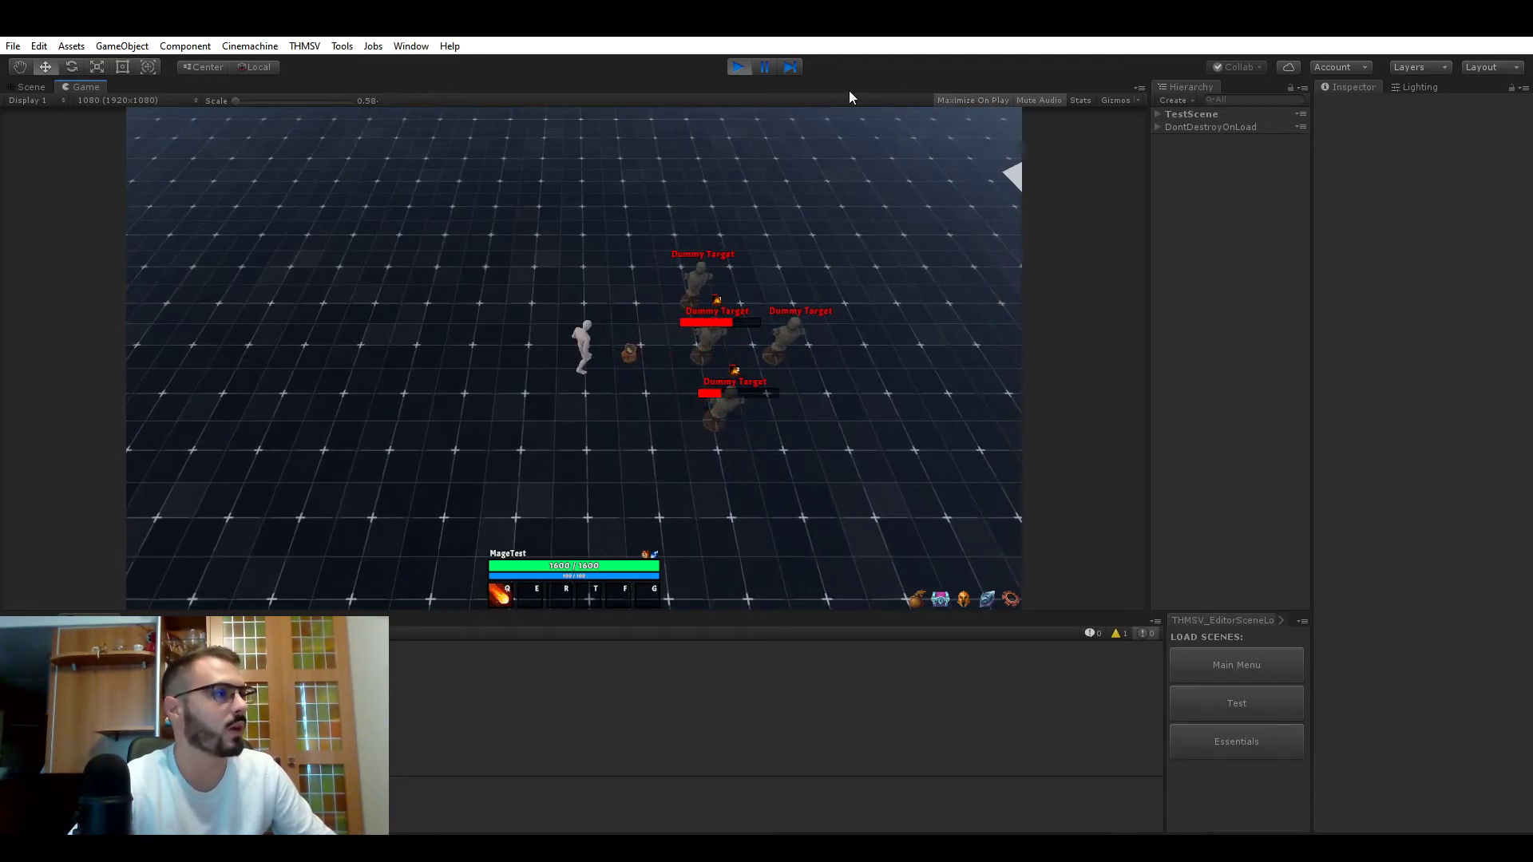
# Step: Maximize the Game view and loot the Trainee Staff from the dropped bag into the inventory
pyautogui.hotkey('shift', 'space')
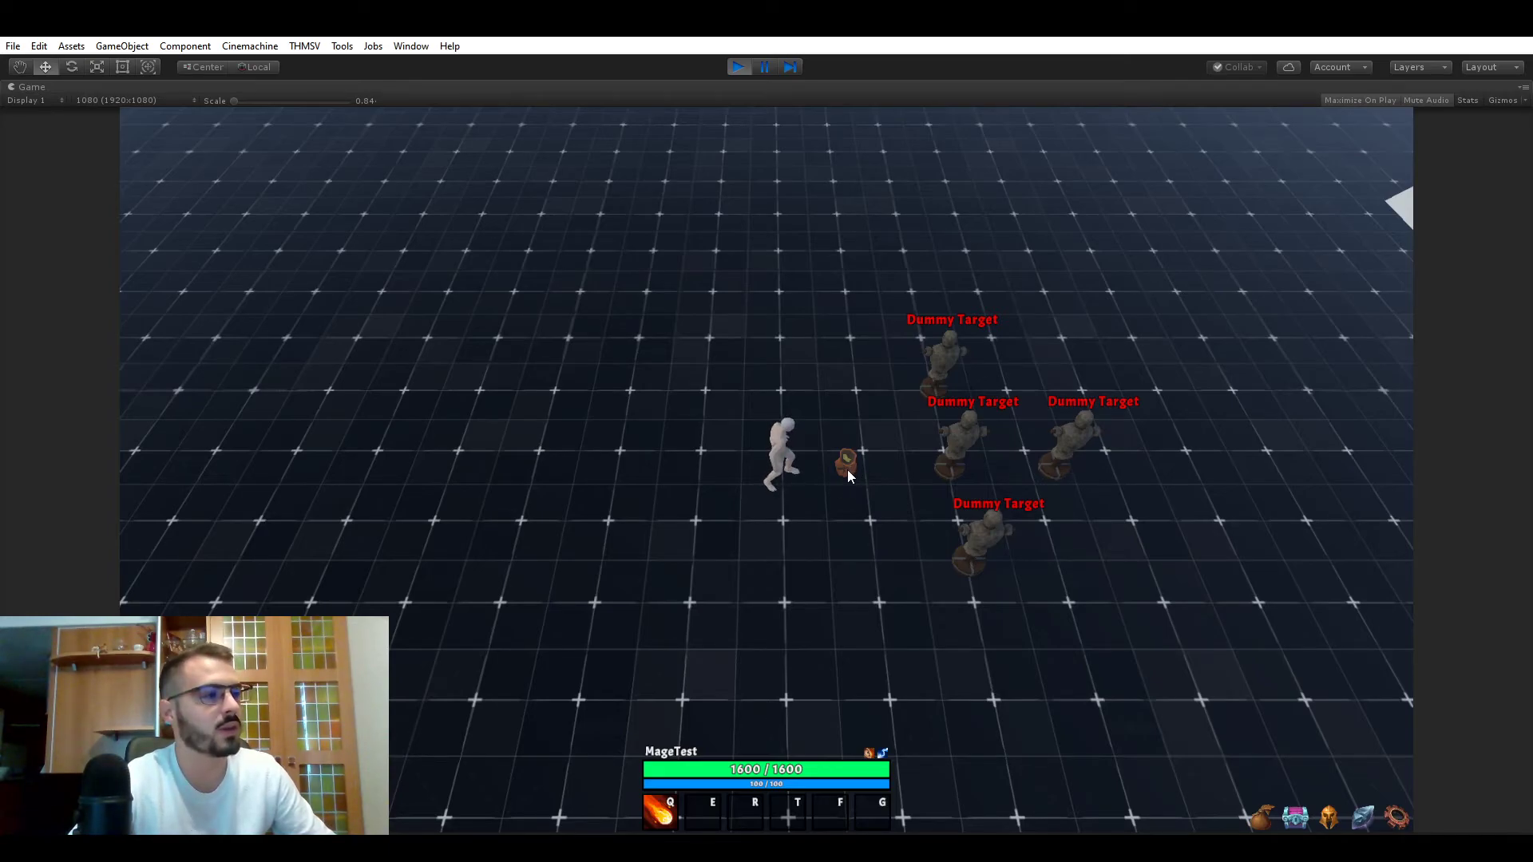
pyautogui.click(846, 463)
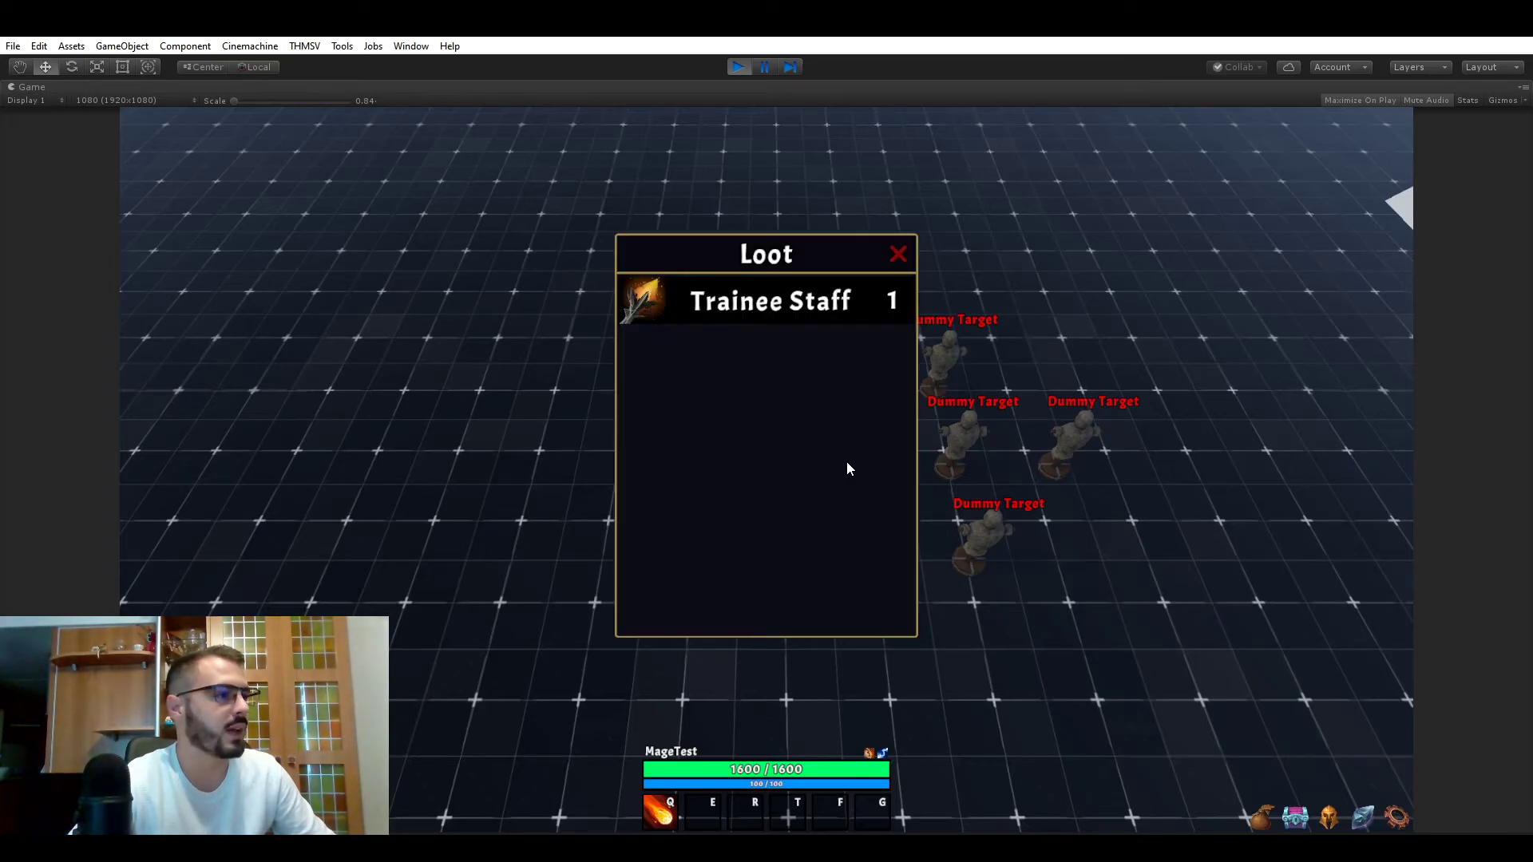
pyautogui.moveTo(794, 310)
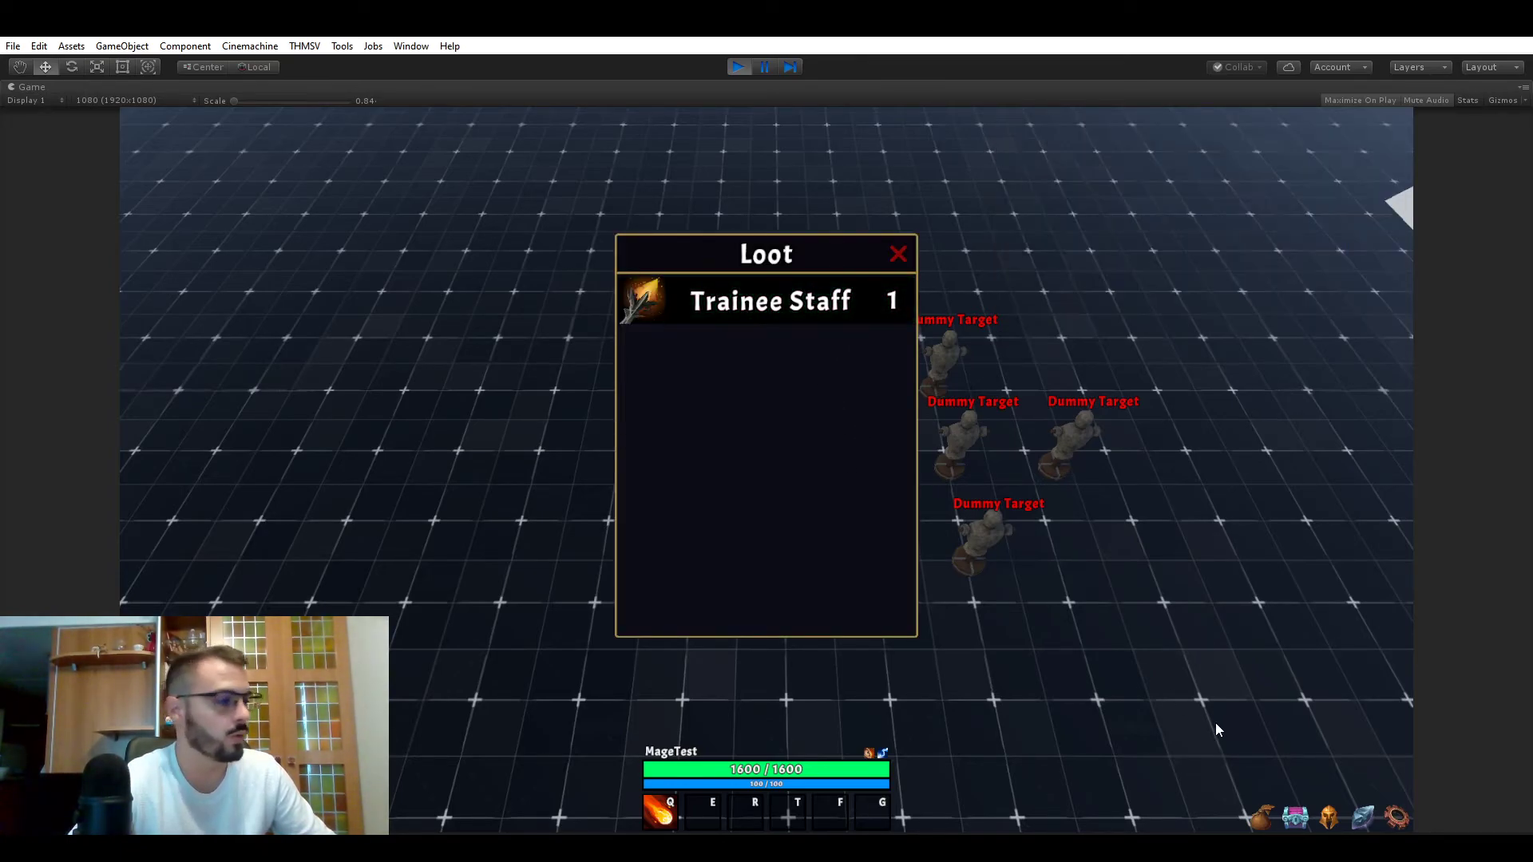
pyautogui.click(1262, 816)
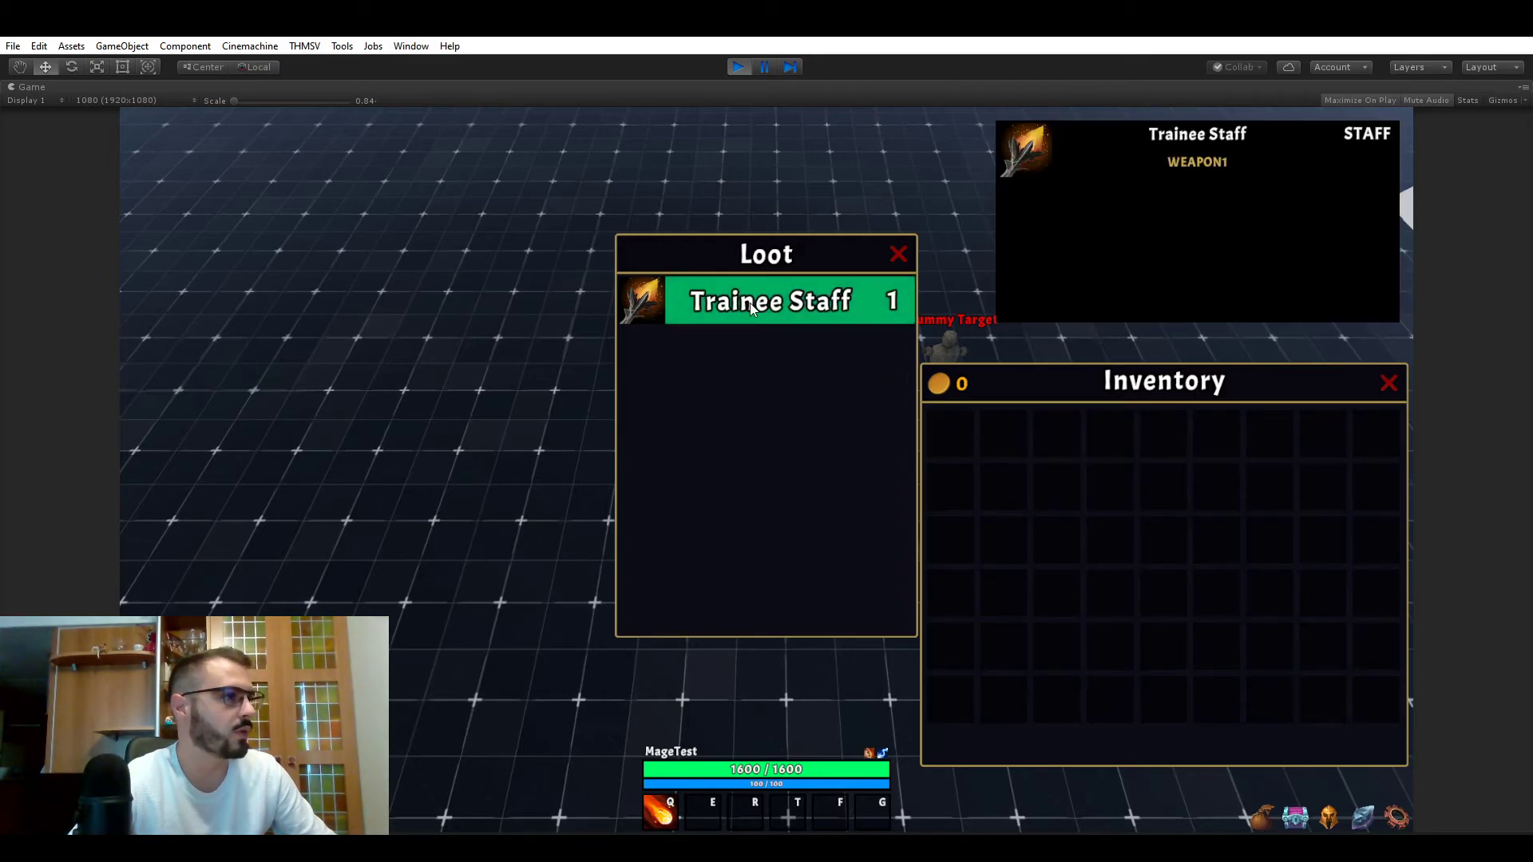
pyautogui.moveTo(749, 304); pyautogui.dragTo(749, 313)
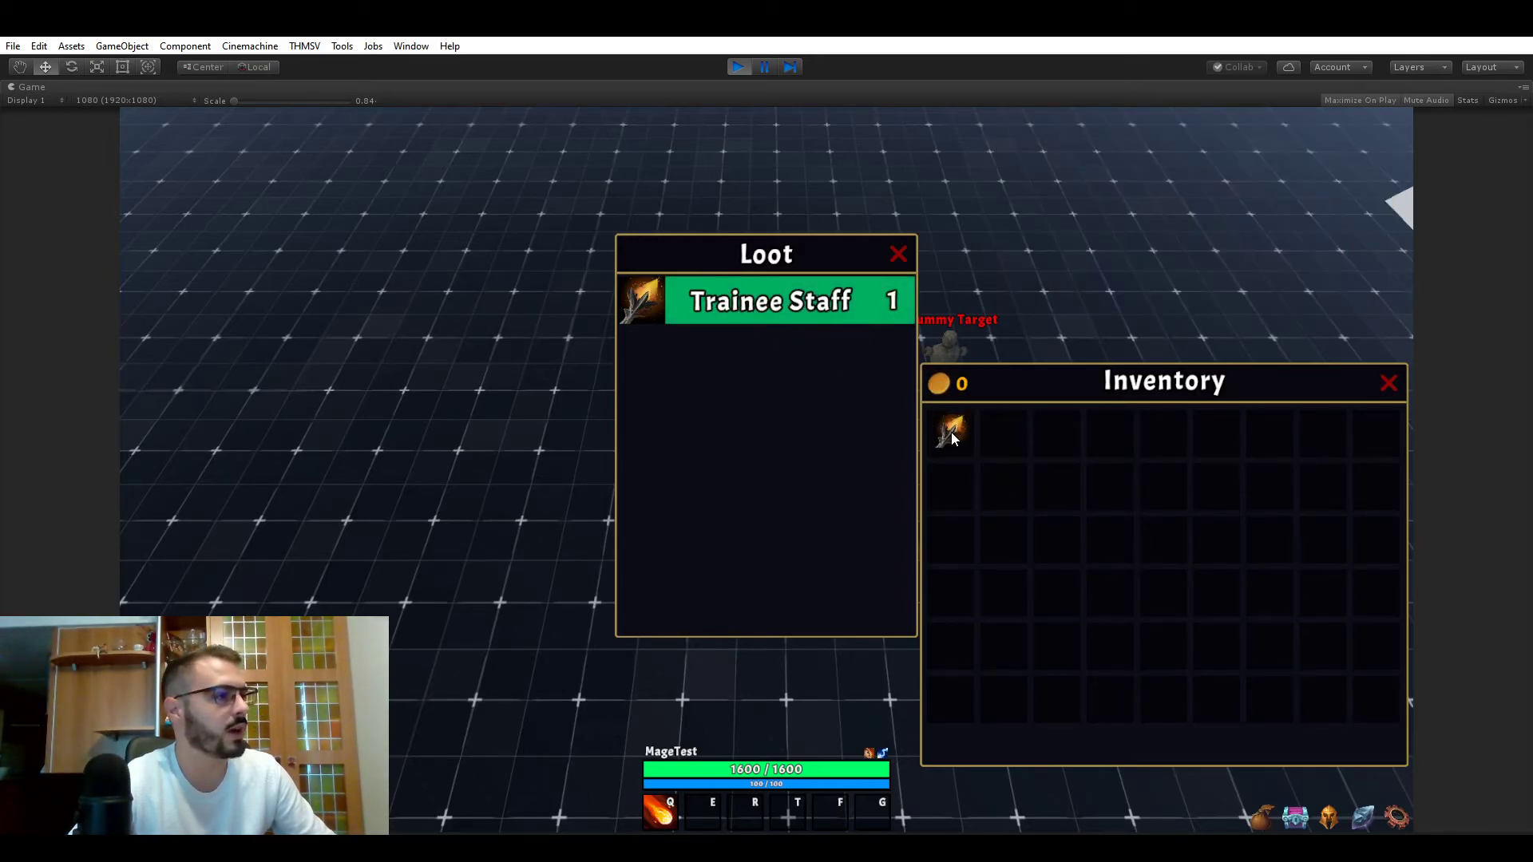
pyautogui.moveTo(951, 433); pyautogui.dragTo(951, 432)
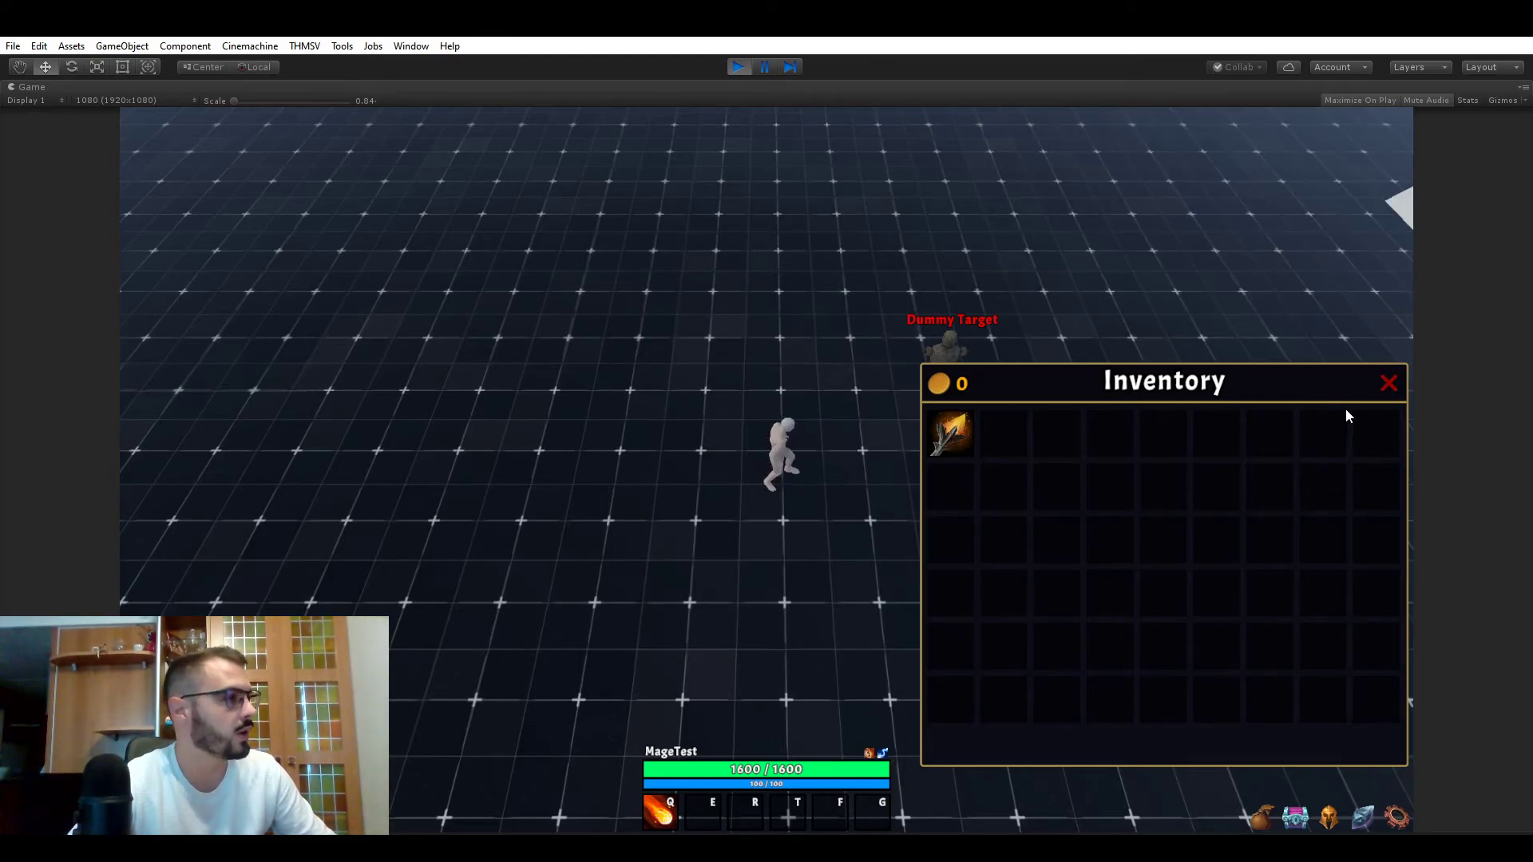
# Step: Kill the central Dummy Target of the group with Fireball and loot its Trainee Staffs into the inventory
pyautogui.click(1390, 382)
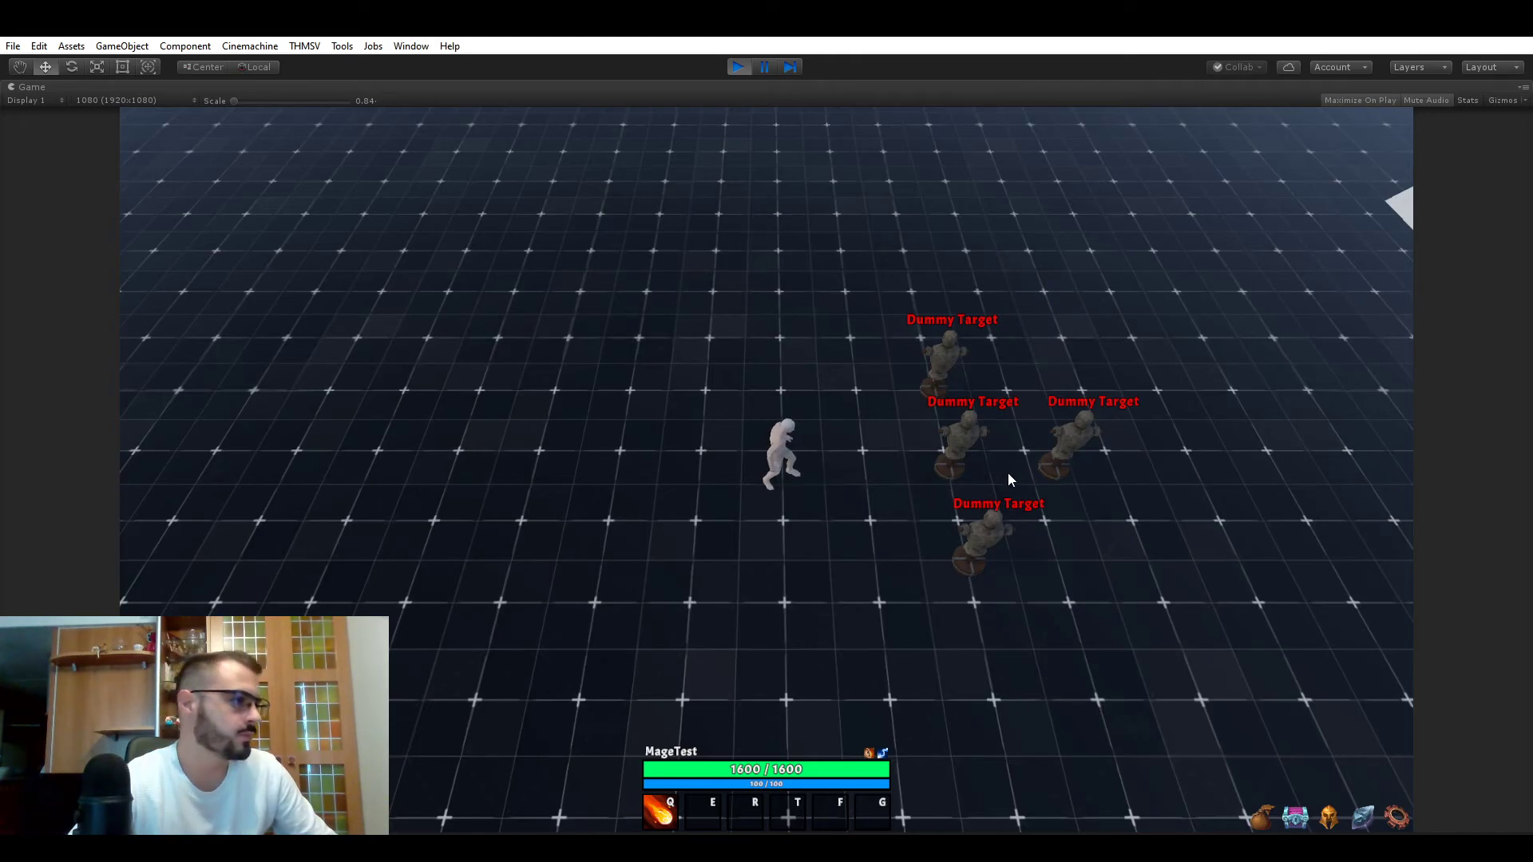
pyautogui.press('d')
pyautogui.press('q')
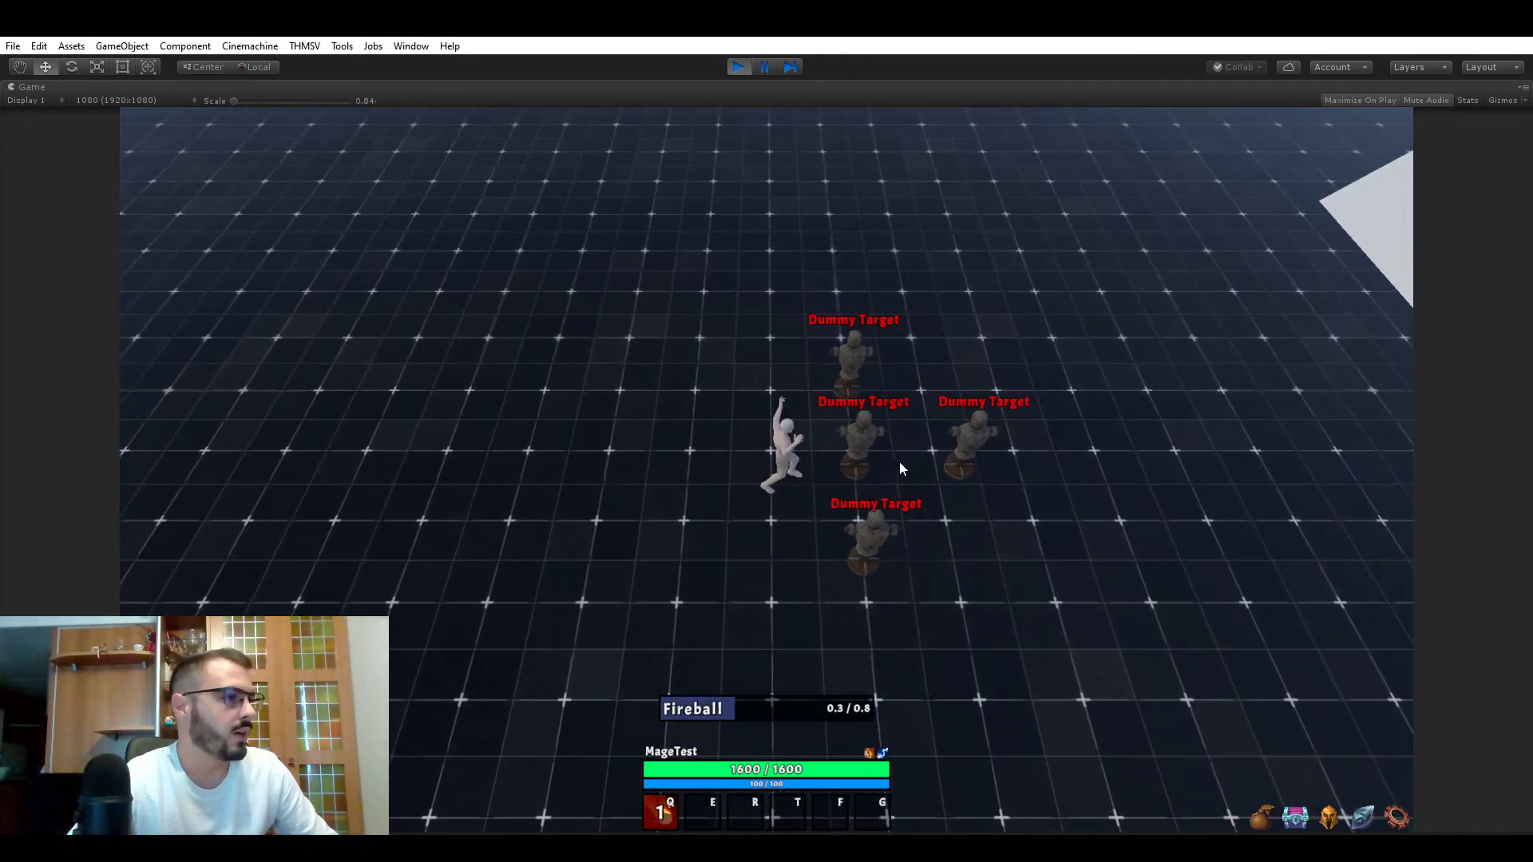
pyautogui.rightClick(863, 469)
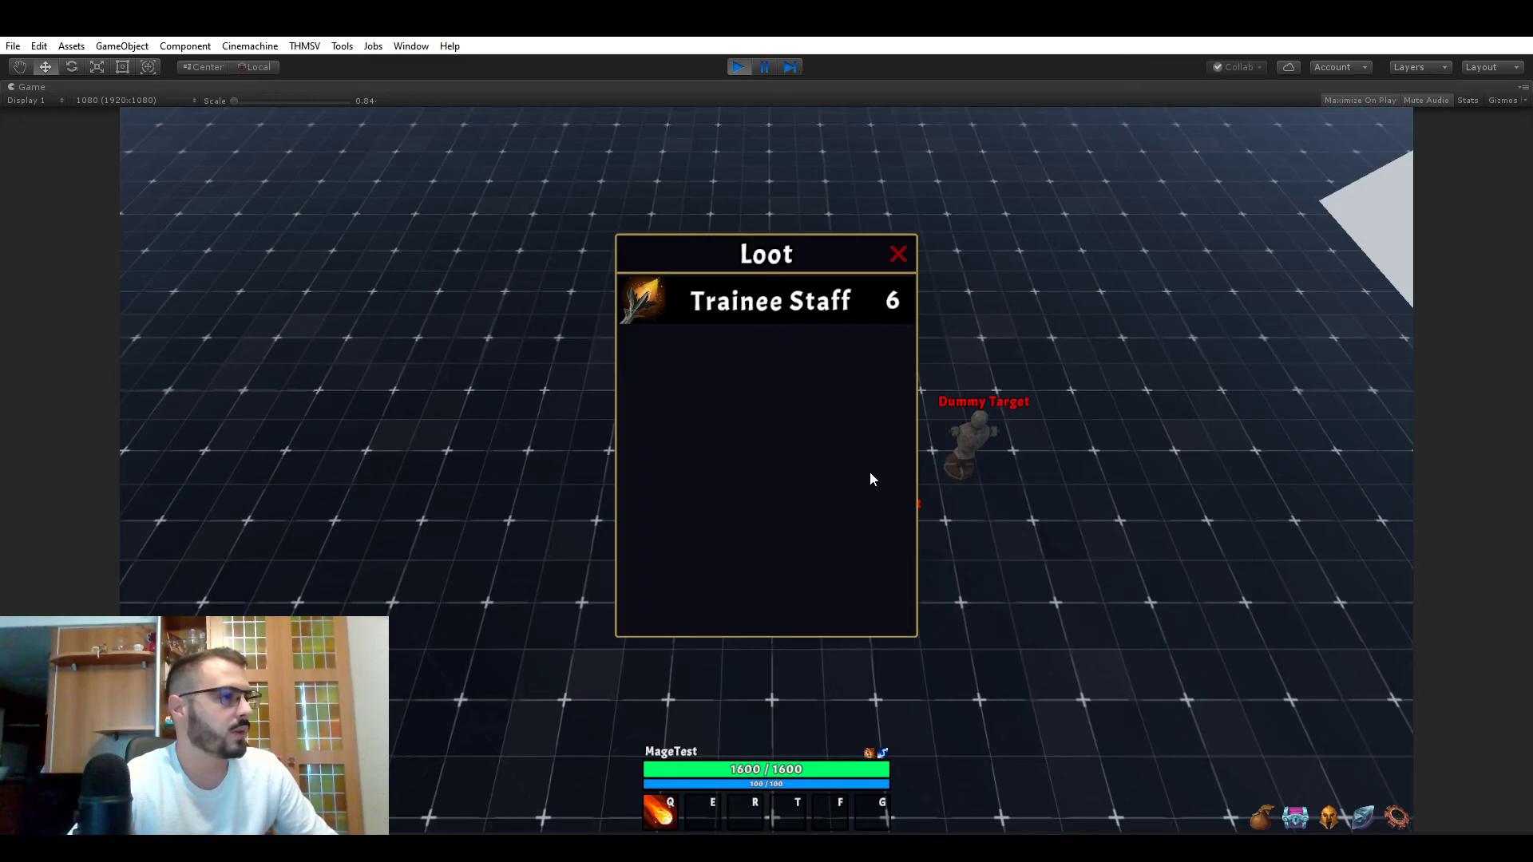
pyautogui.click(1270, 816)
pyautogui.moveTo(826, 307)
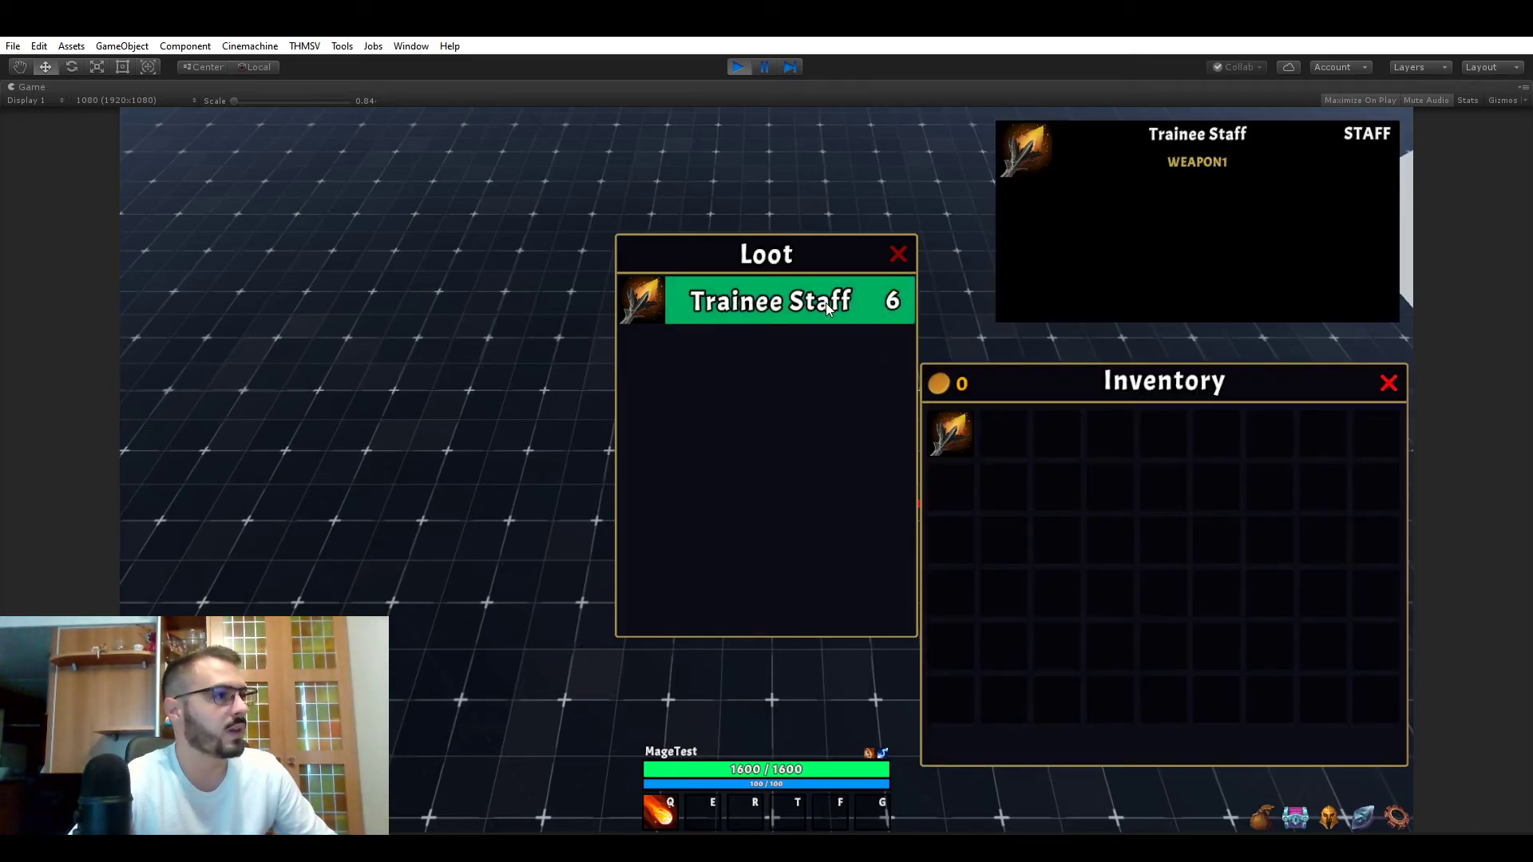
pyautogui.click(765, 301)
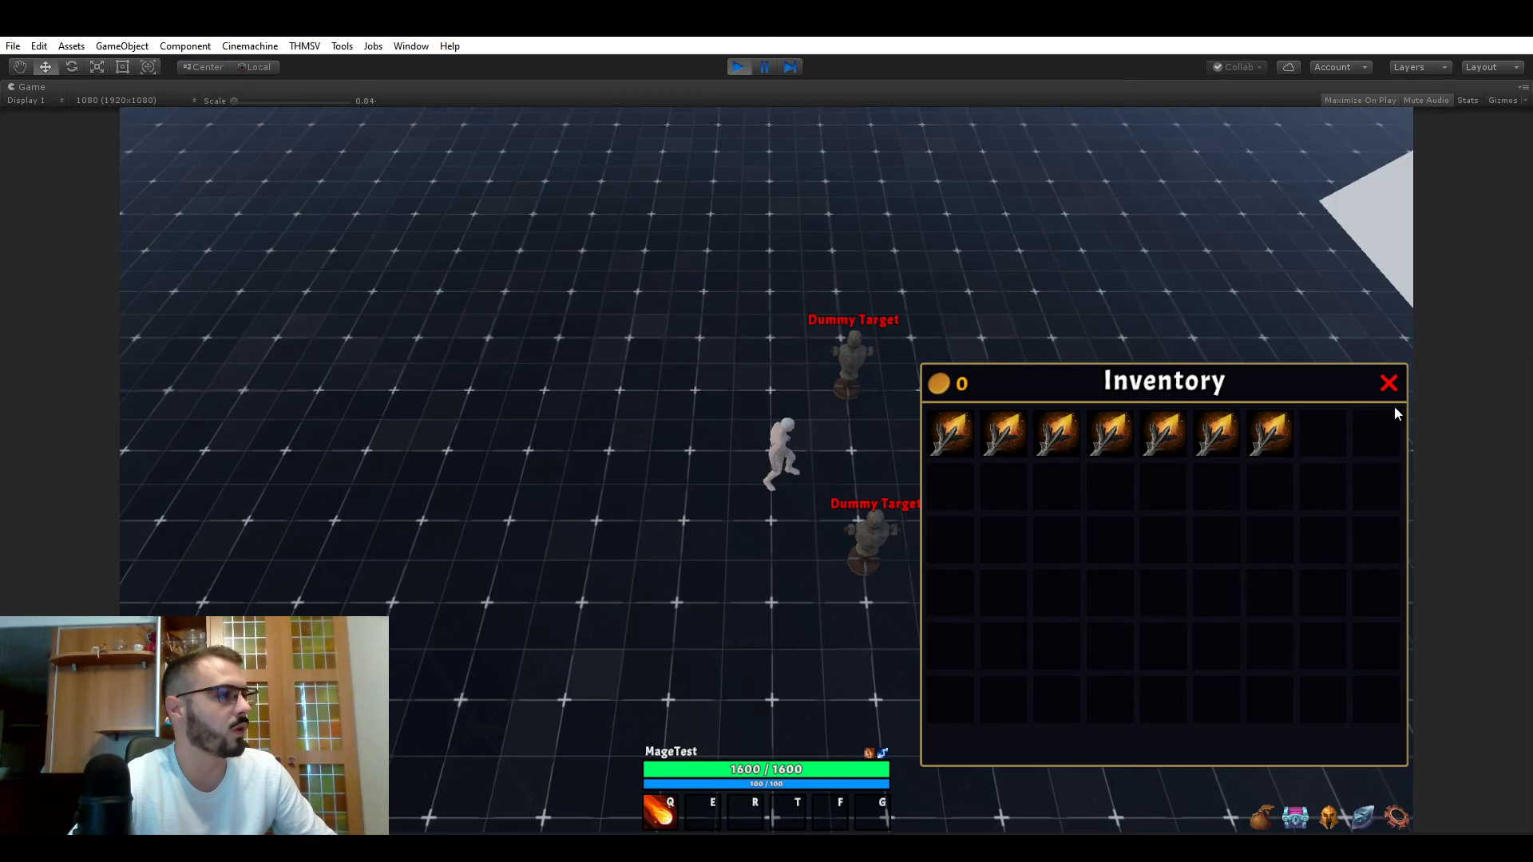
pyautogui.moveTo(1026, 438)
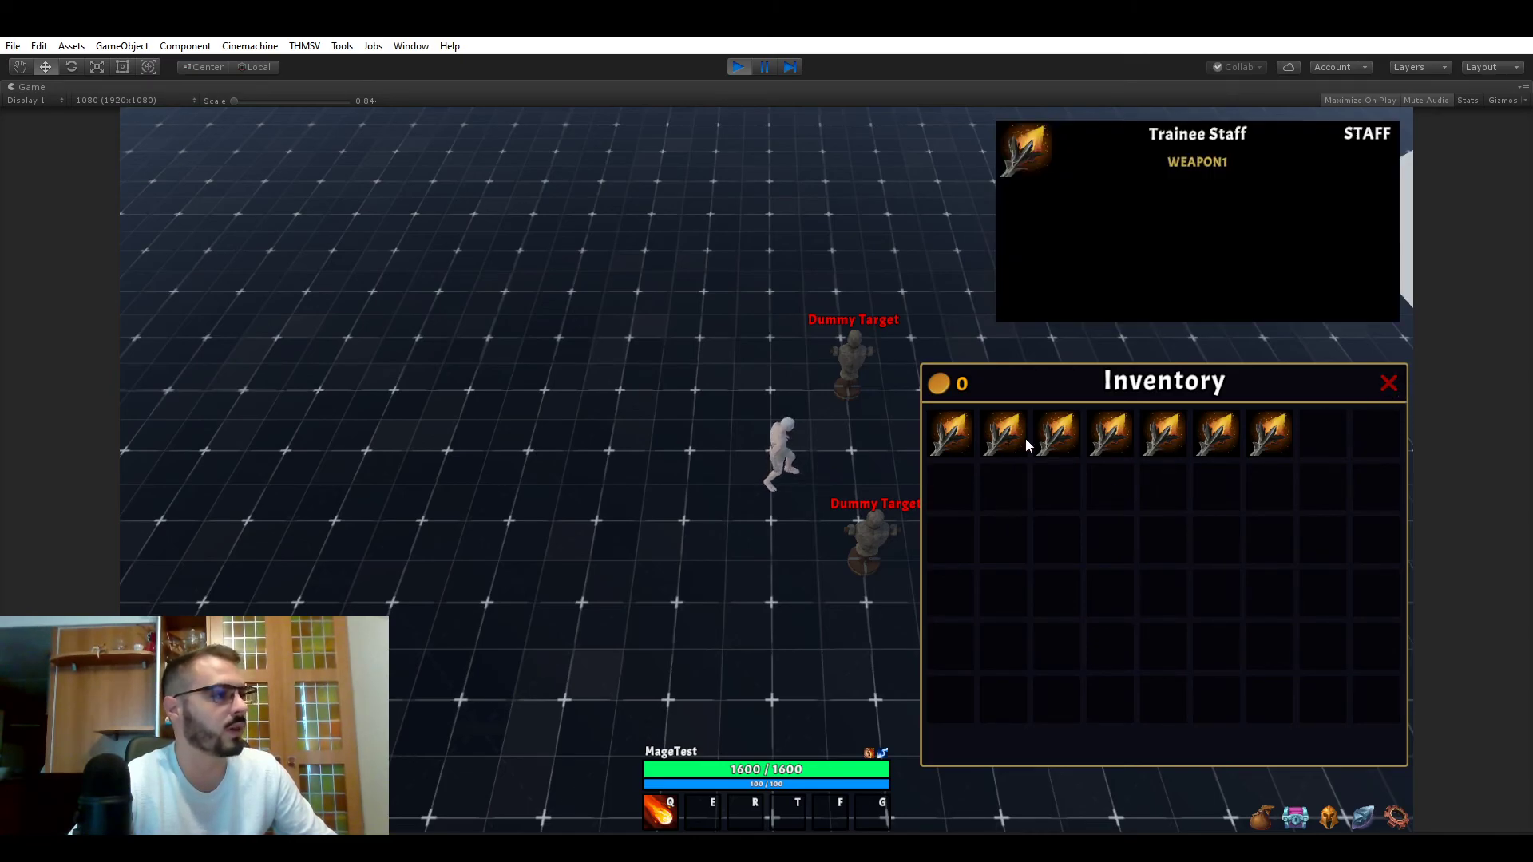
pyautogui.click(1389, 384)
# Step: Kill the rearmost Dummy Target with Fireball and loot the Trainee Axe and Trainee Staffs it drops
pyautogui.press('q')
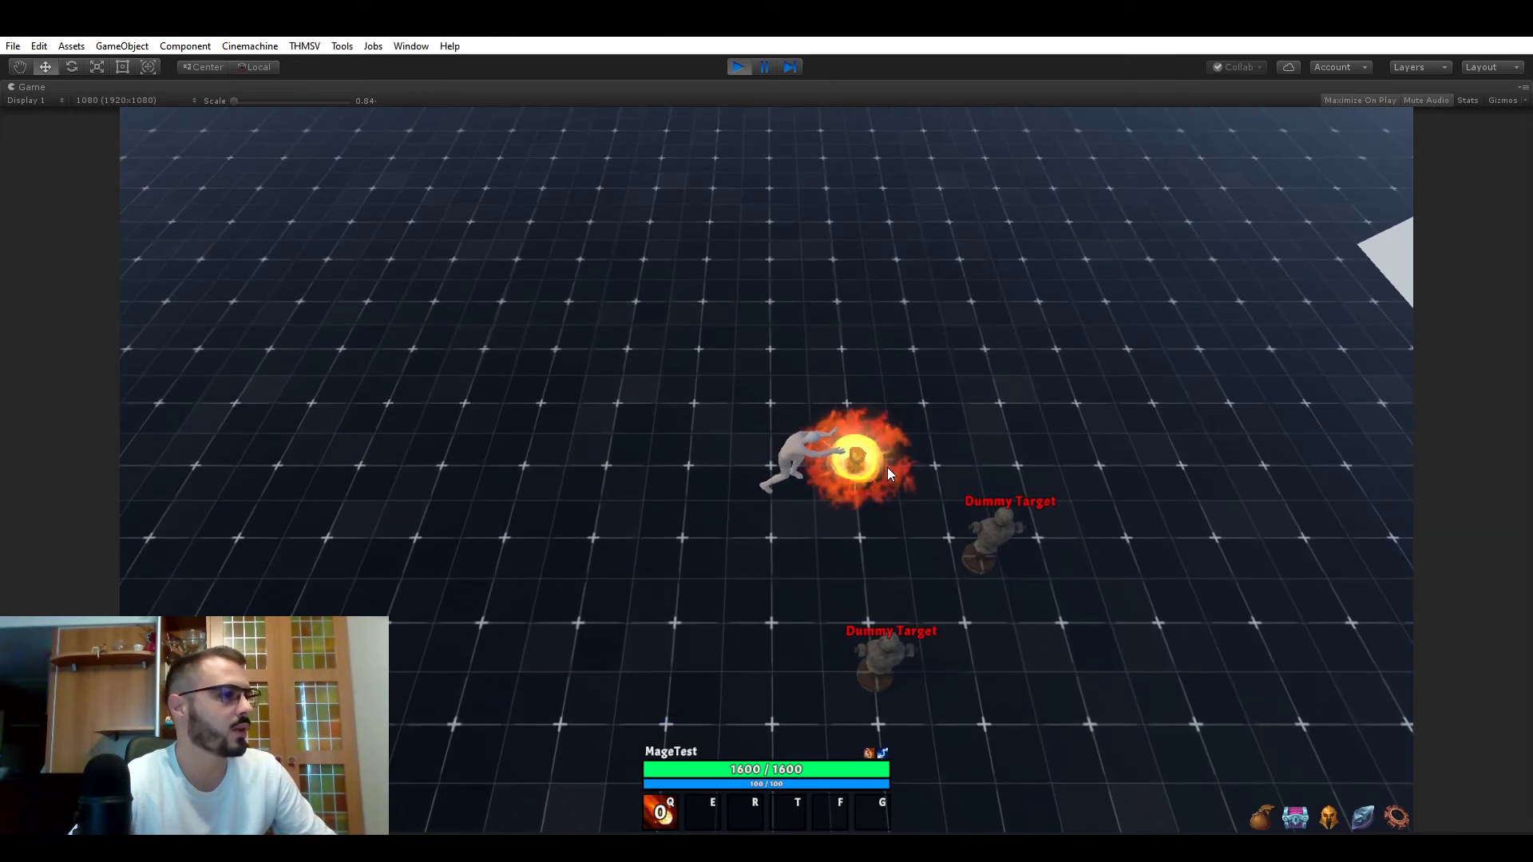
pyautogui.rightClick(860, 466)
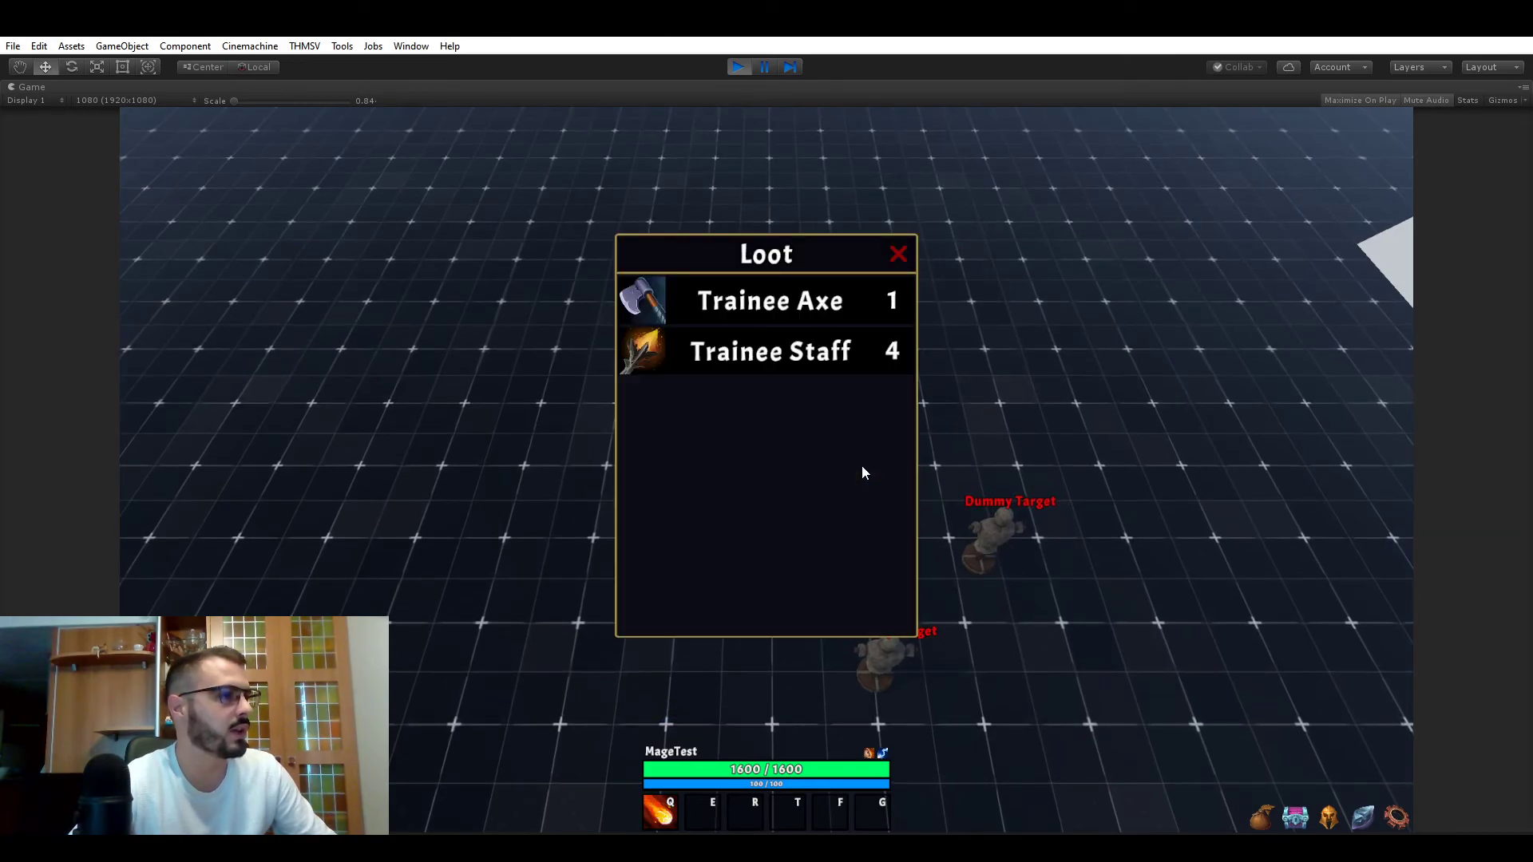
pyautogui.click(830, 309)
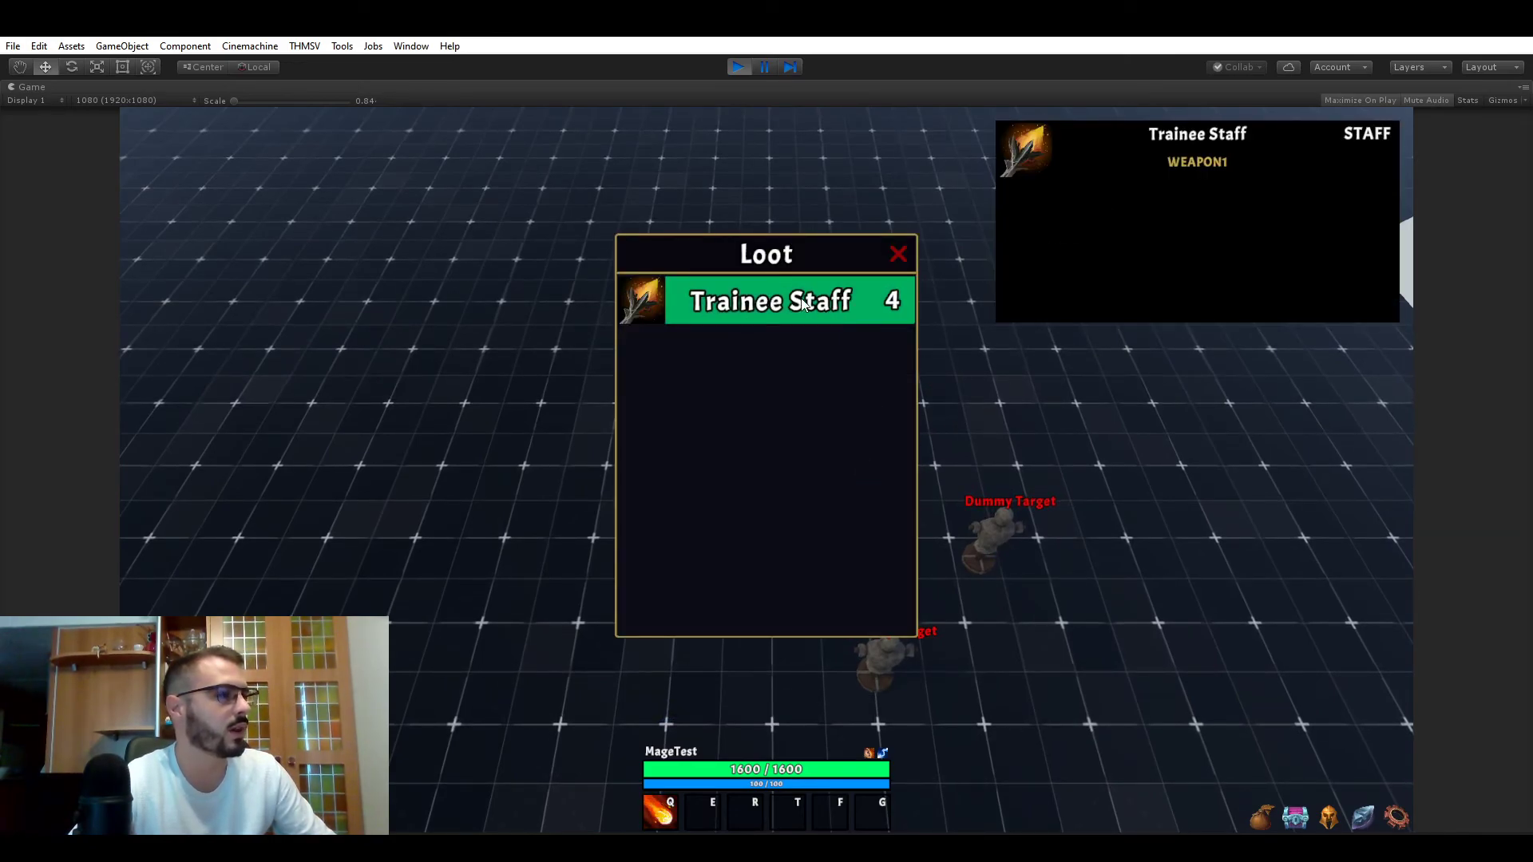
pyautogui.click(805, 305)
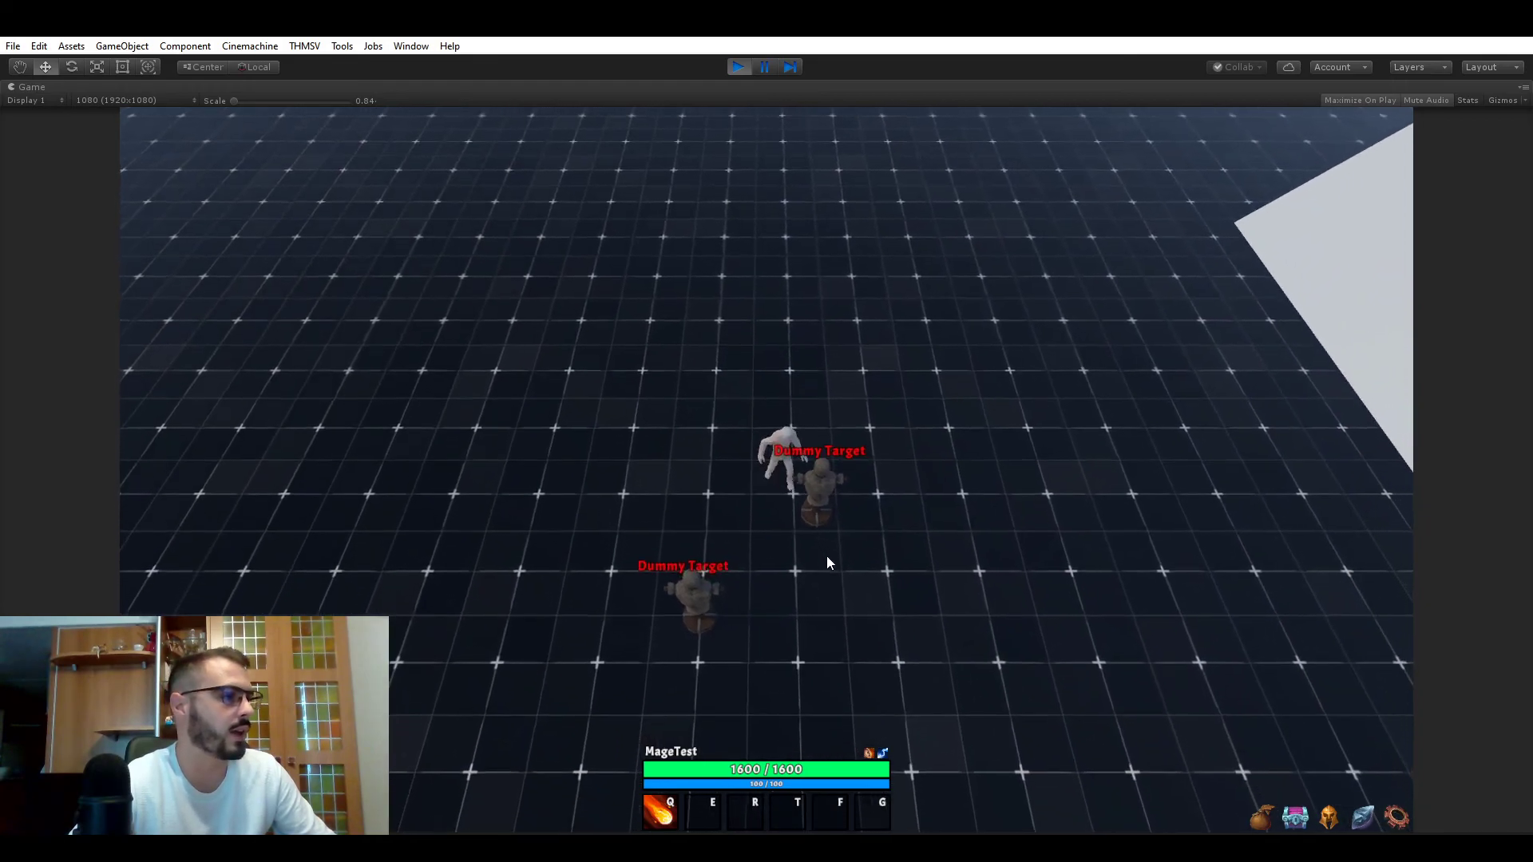
# Step: Kill the nearer of the two remaining Dummy Targets with Fireball and loot its Trainee Axes and Trainee Staffs
pyautogui.press('q')
pyautogui.click(828, 525)
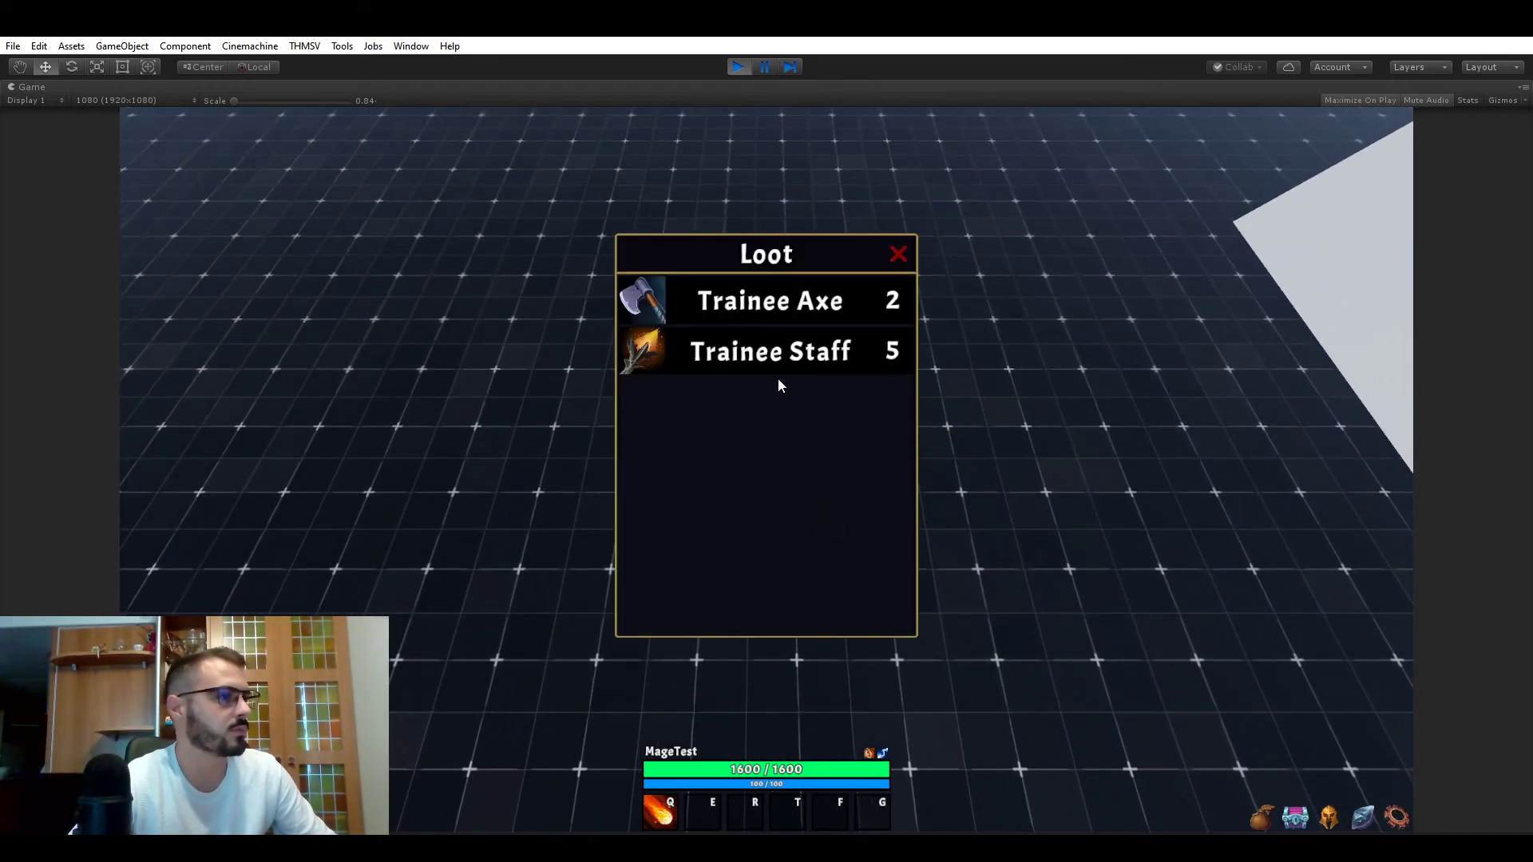
pyautogui.click(759, 303)
pyautogui.click(764, 301)
# Step: Kill the last Dummy Target with Fireball and loot its Trainee Staffs
pyautogui.press('q')
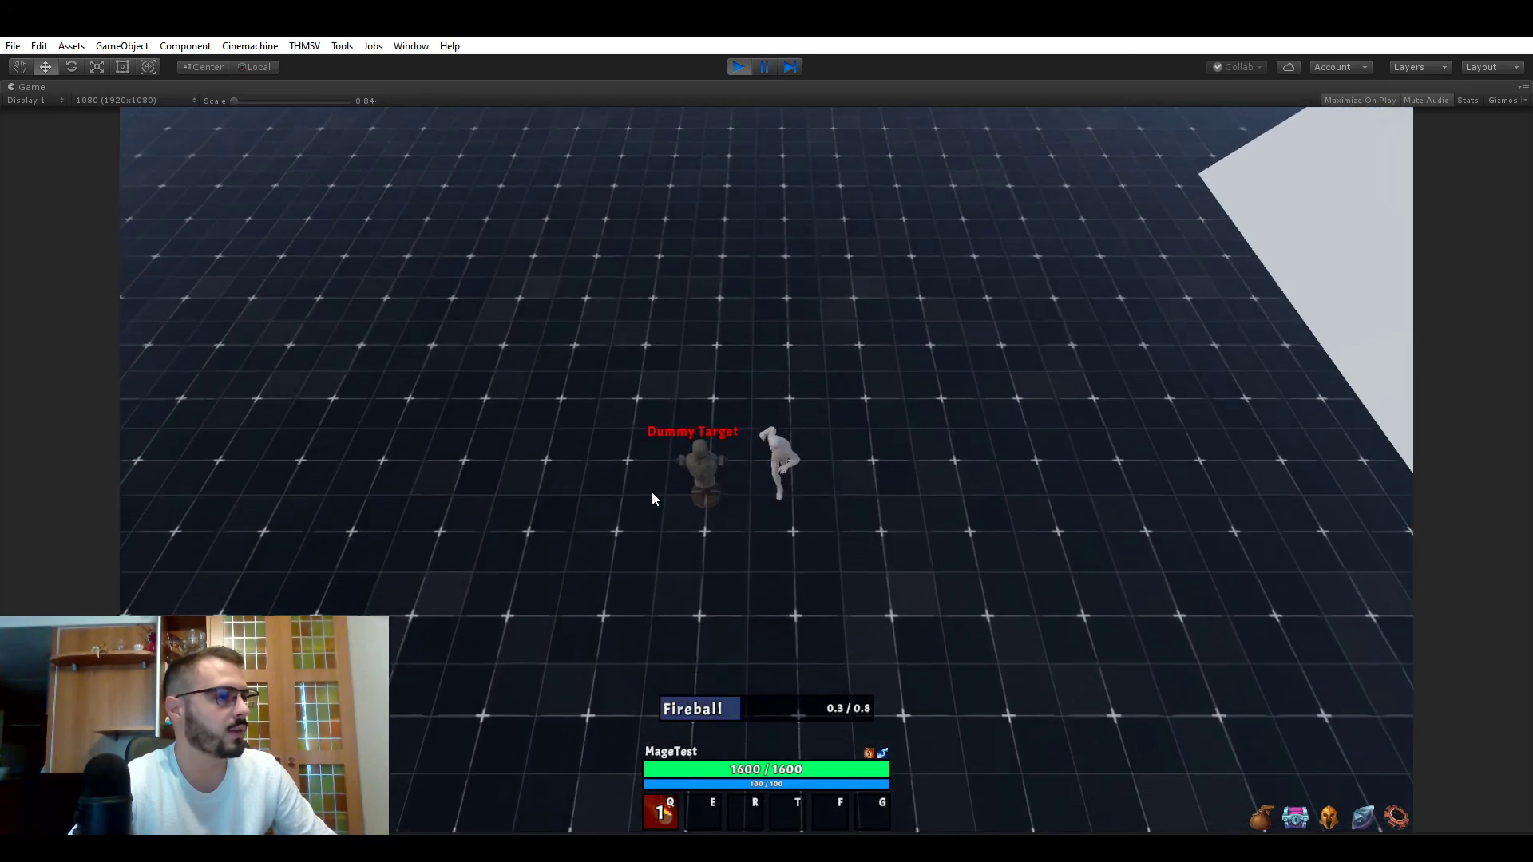
pyautogui.click(712, 487)
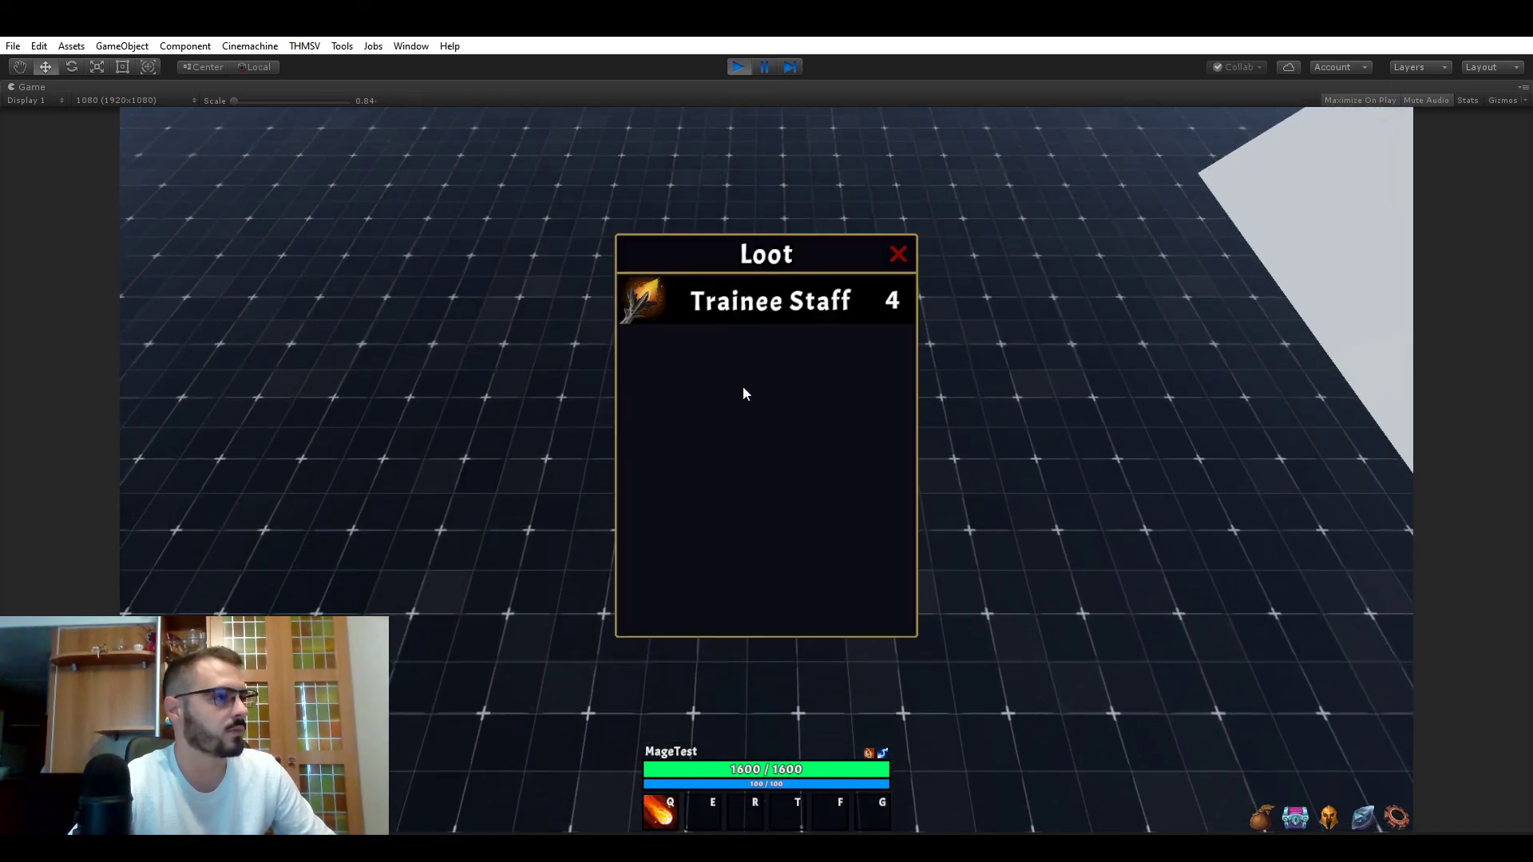
pyautogui.click(766, 300)
# Step: Move one Trainee Staff to the last row of the inventory and equip a Trainee Axe and a Trainee Staff on the character
pyautogui.click(1253, 811)
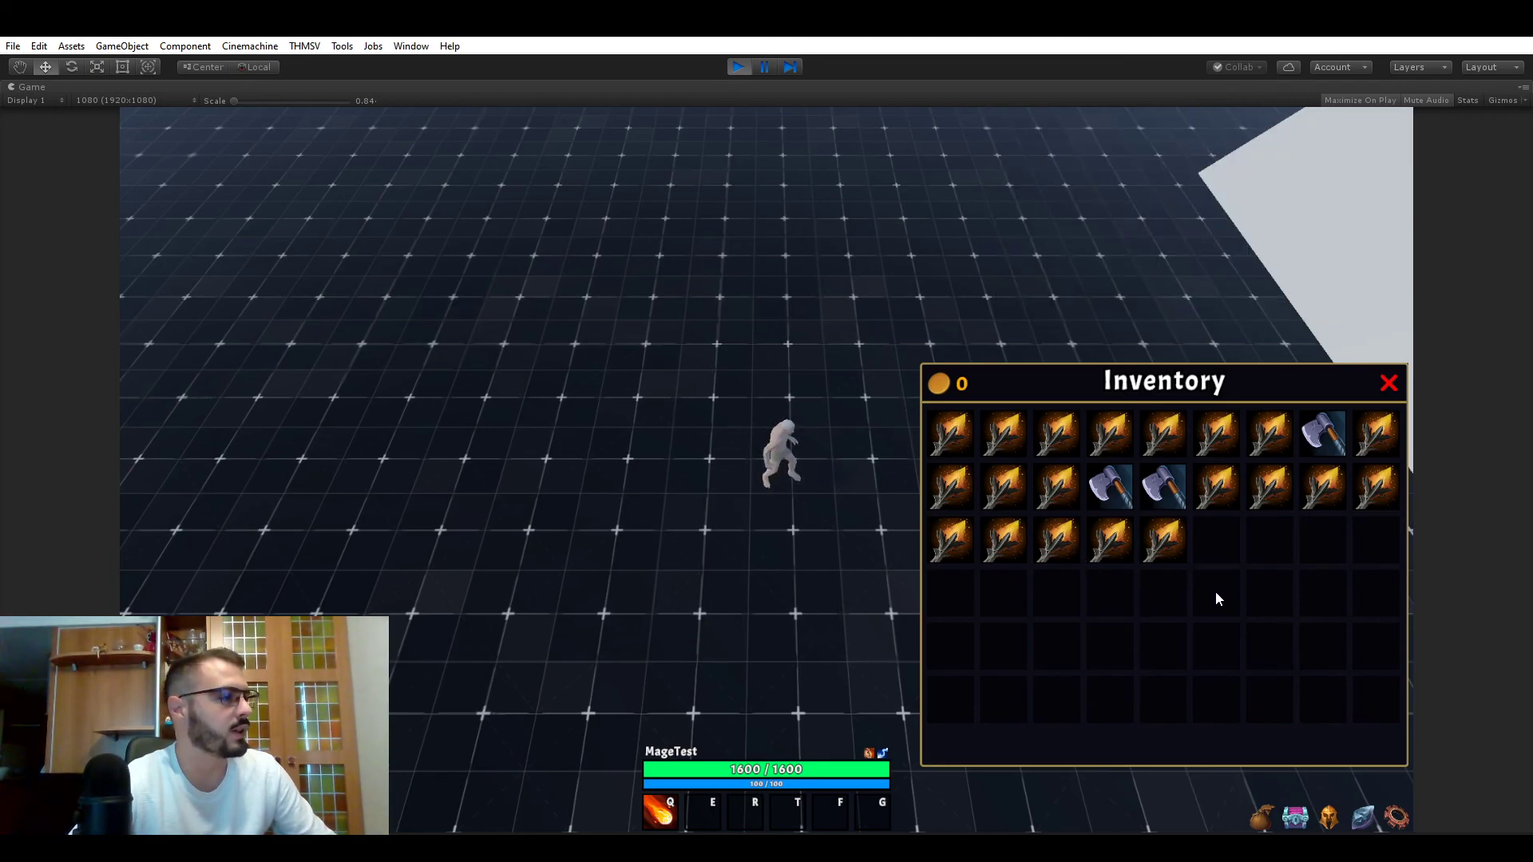
pyautogui.moveTo(1163, 539); pyautogui.dragTo(1323, 700)
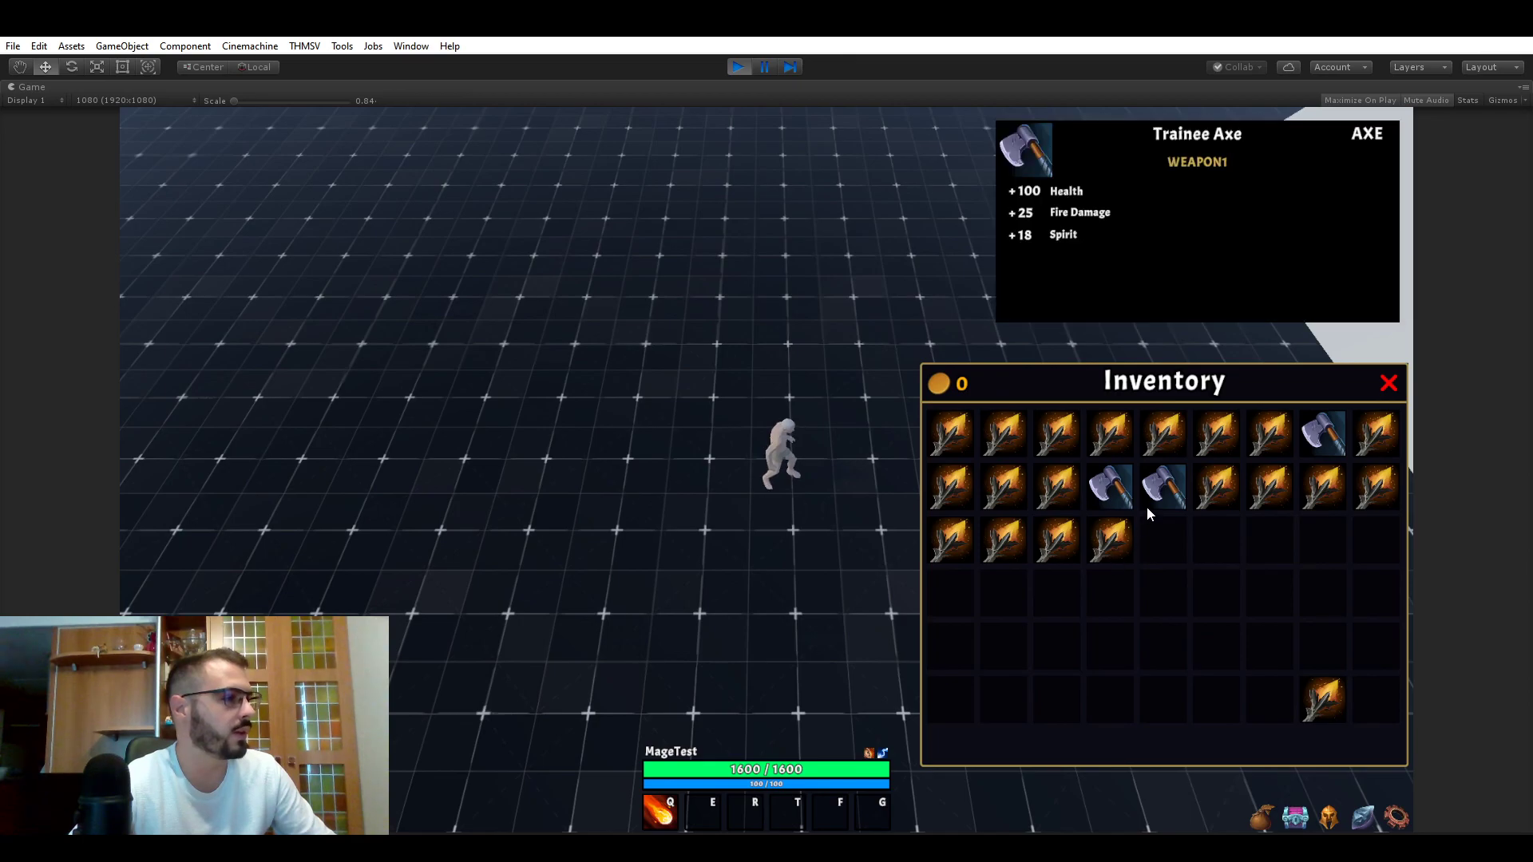
pyautogui.click(1330, 818)
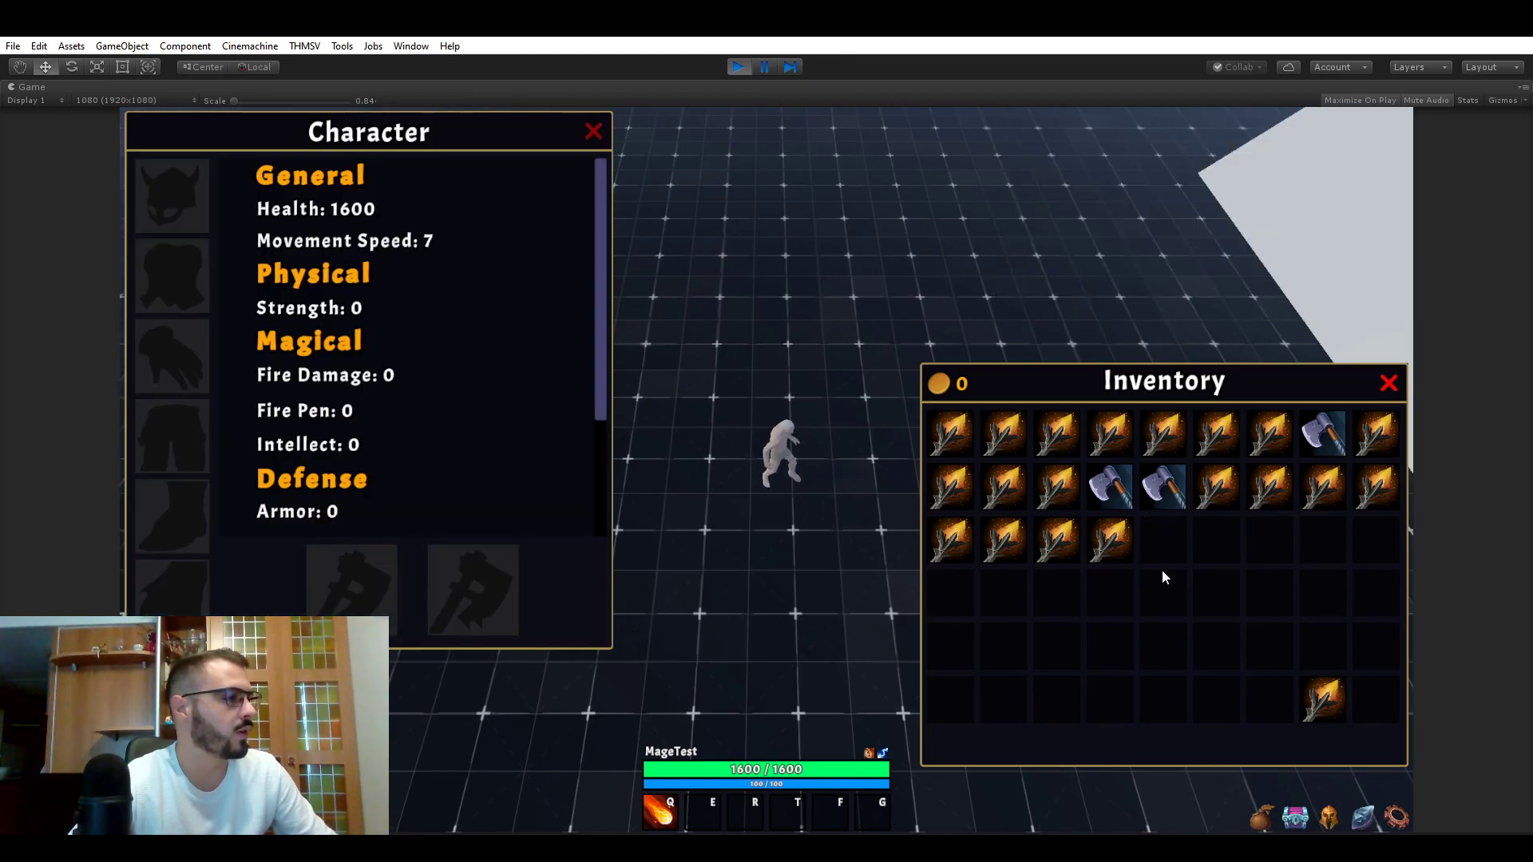
pyautogui.rightClick(1124, 488)
pyautogui.rightClick(964, 548)
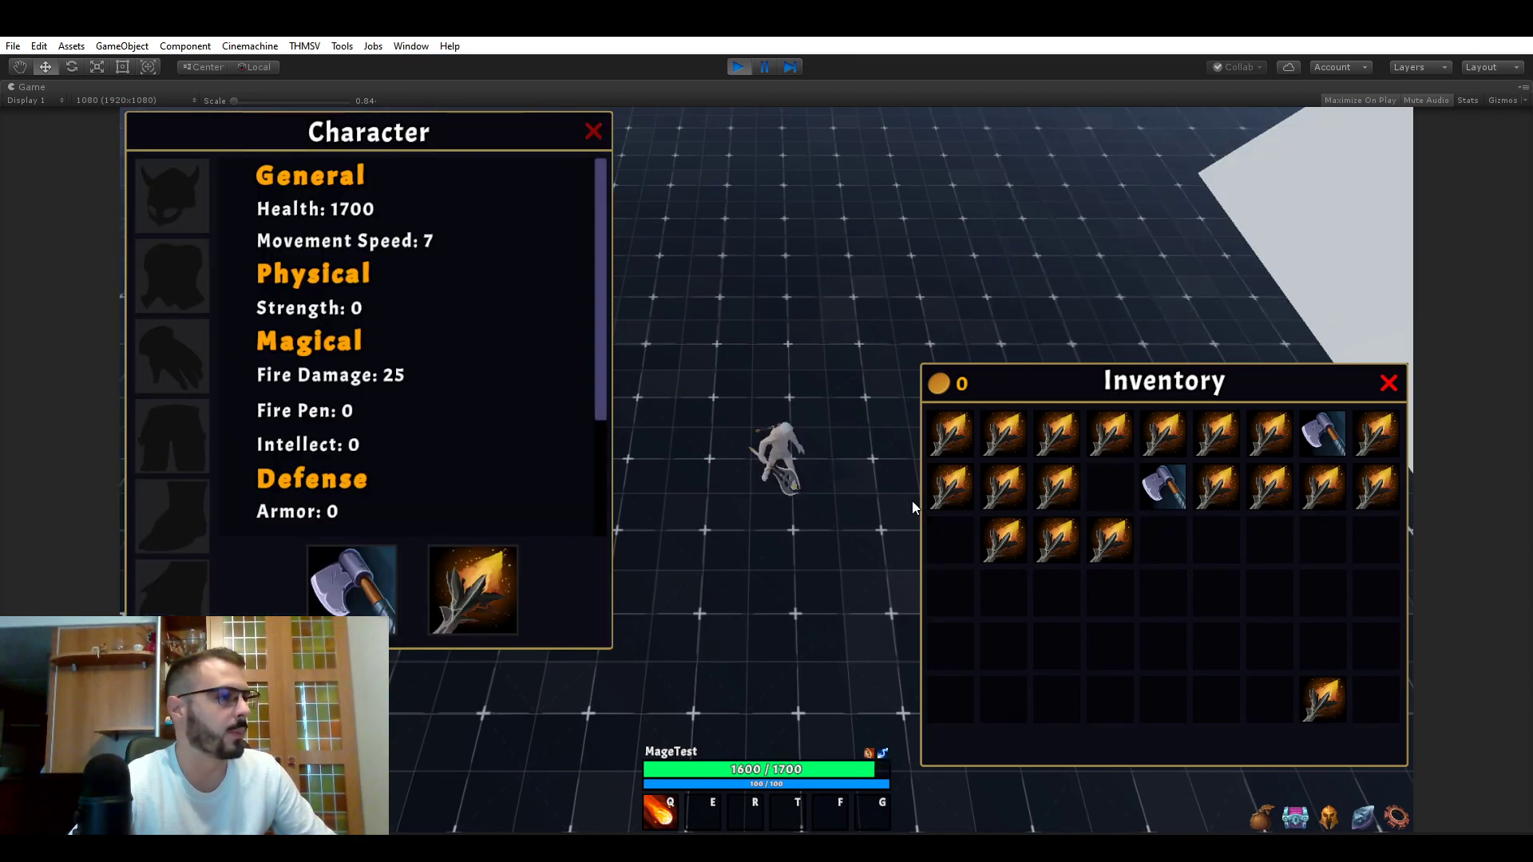